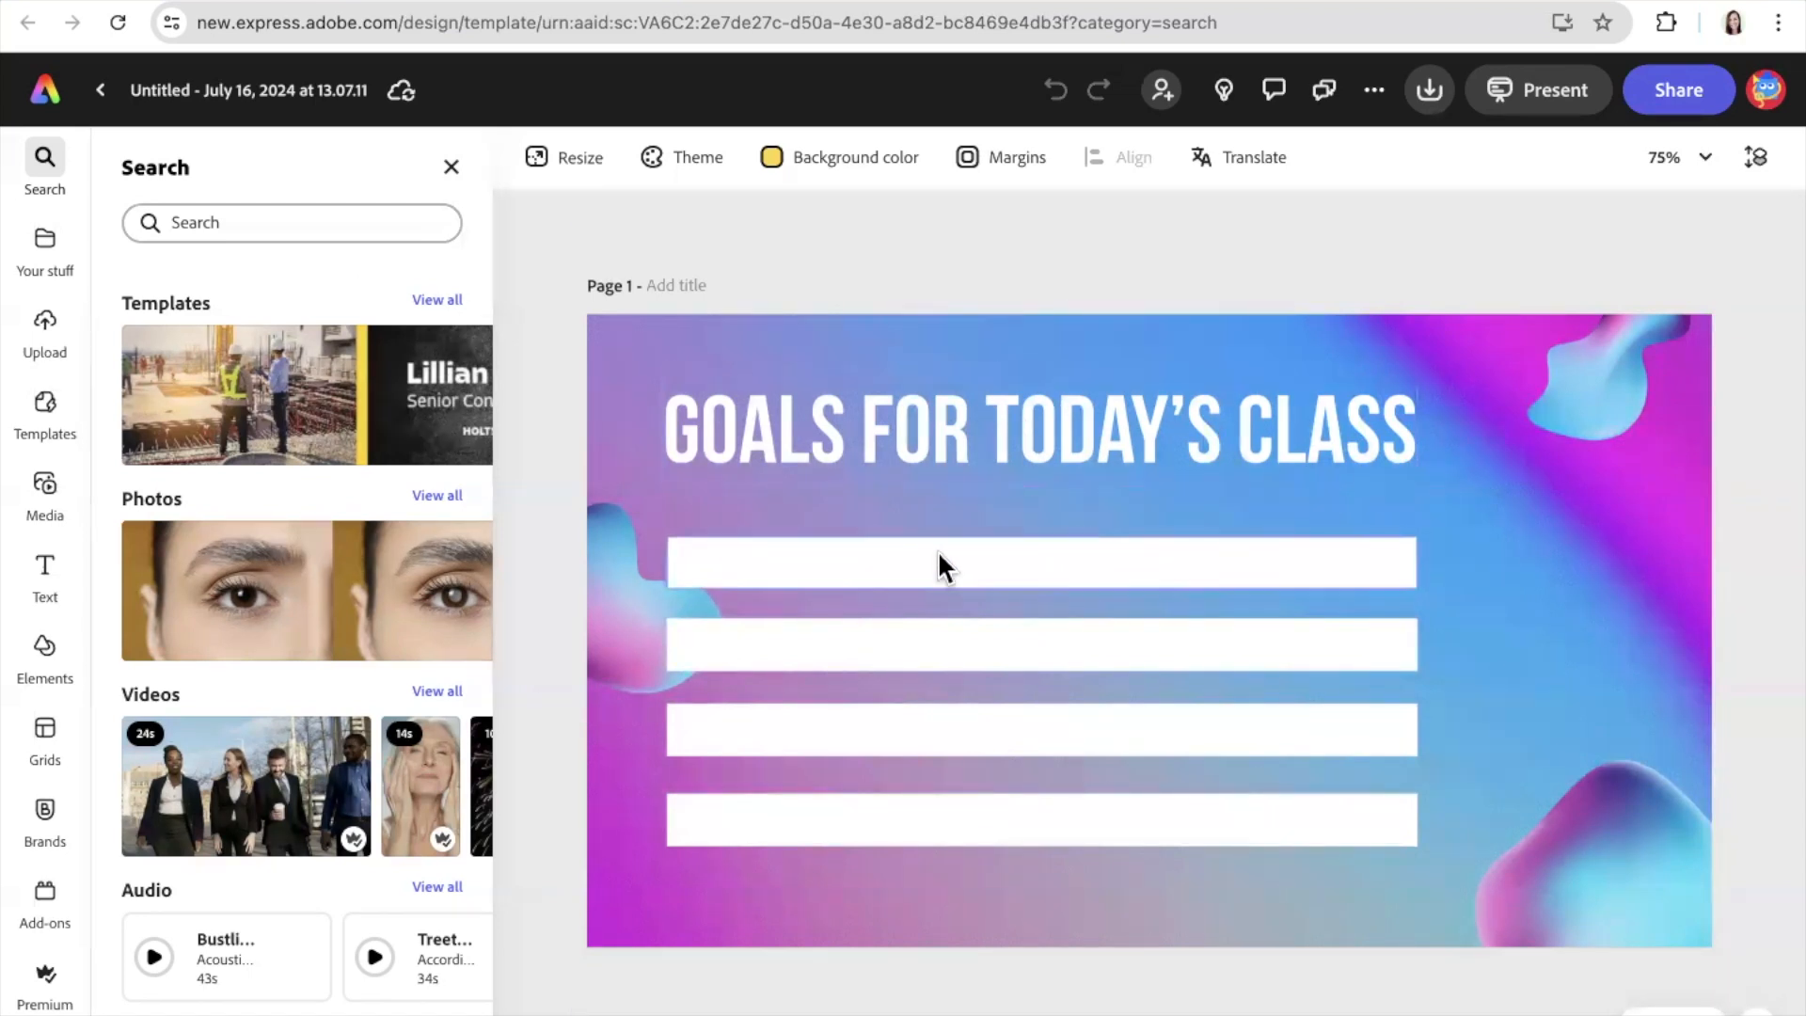
Step: Add a text box over the goal bars, widen it and enter "Get you comfortable using AE"
click(877, 563)
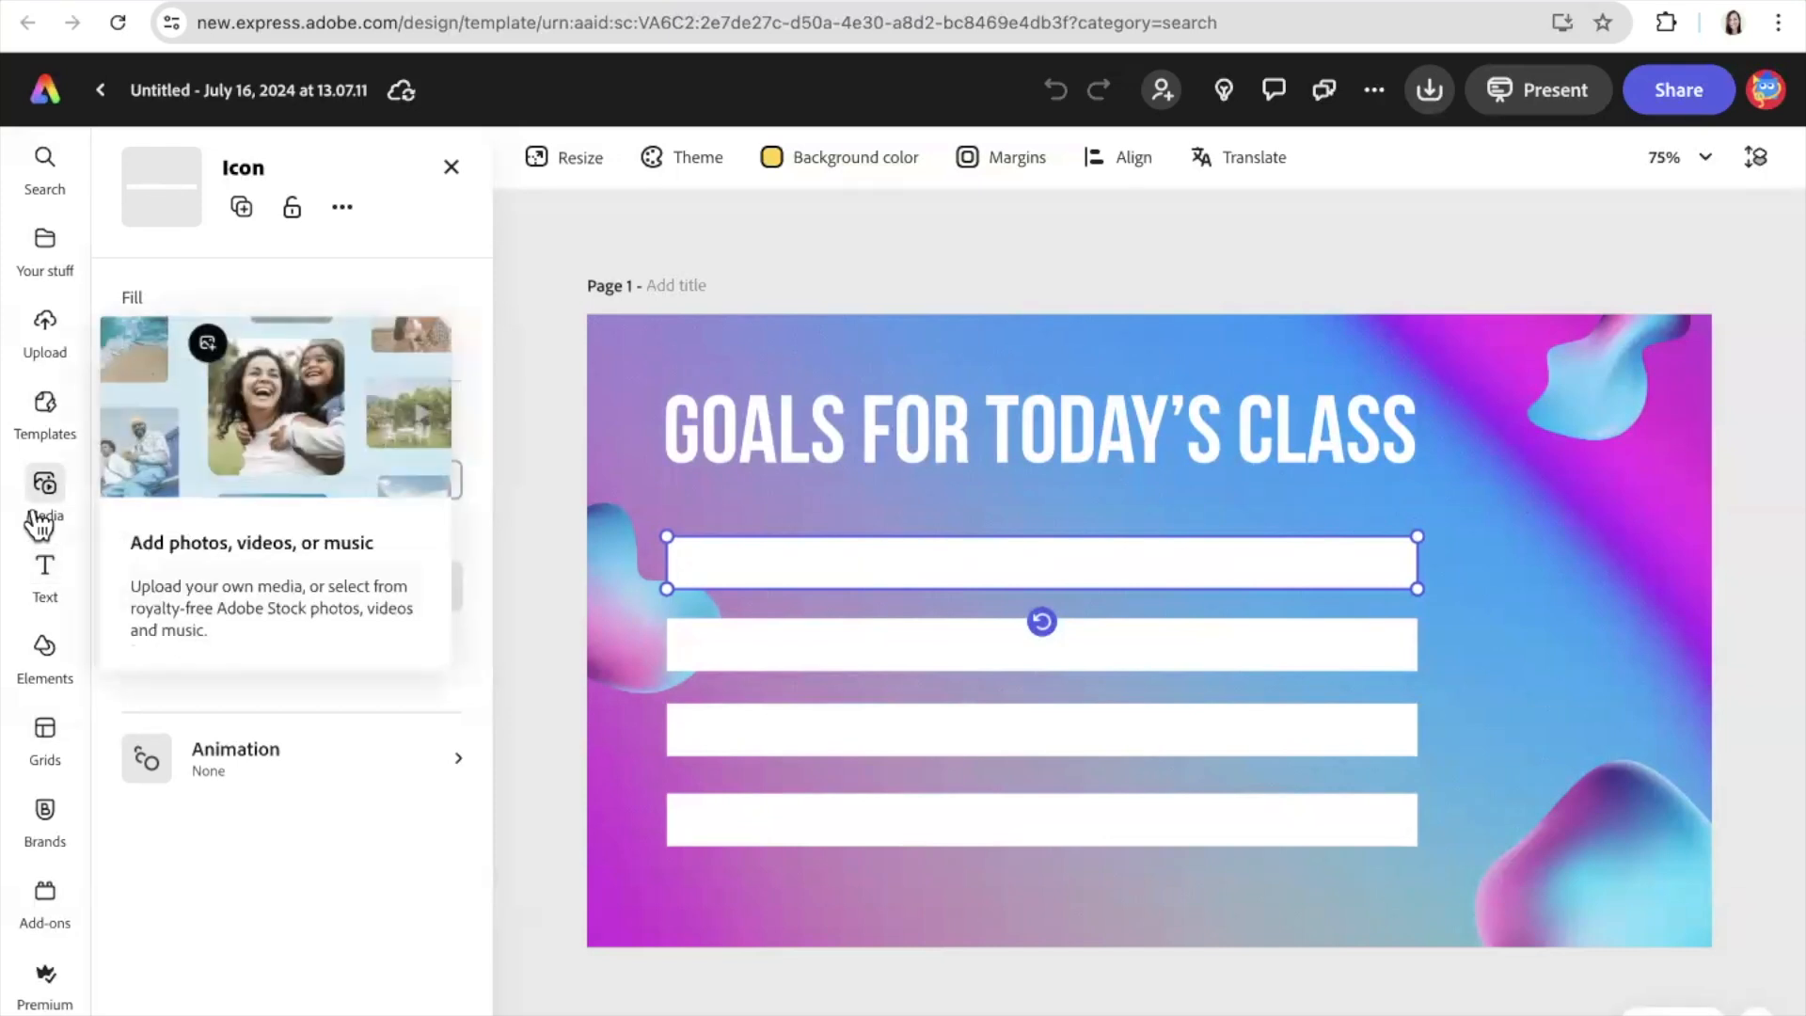
click(44, 588)
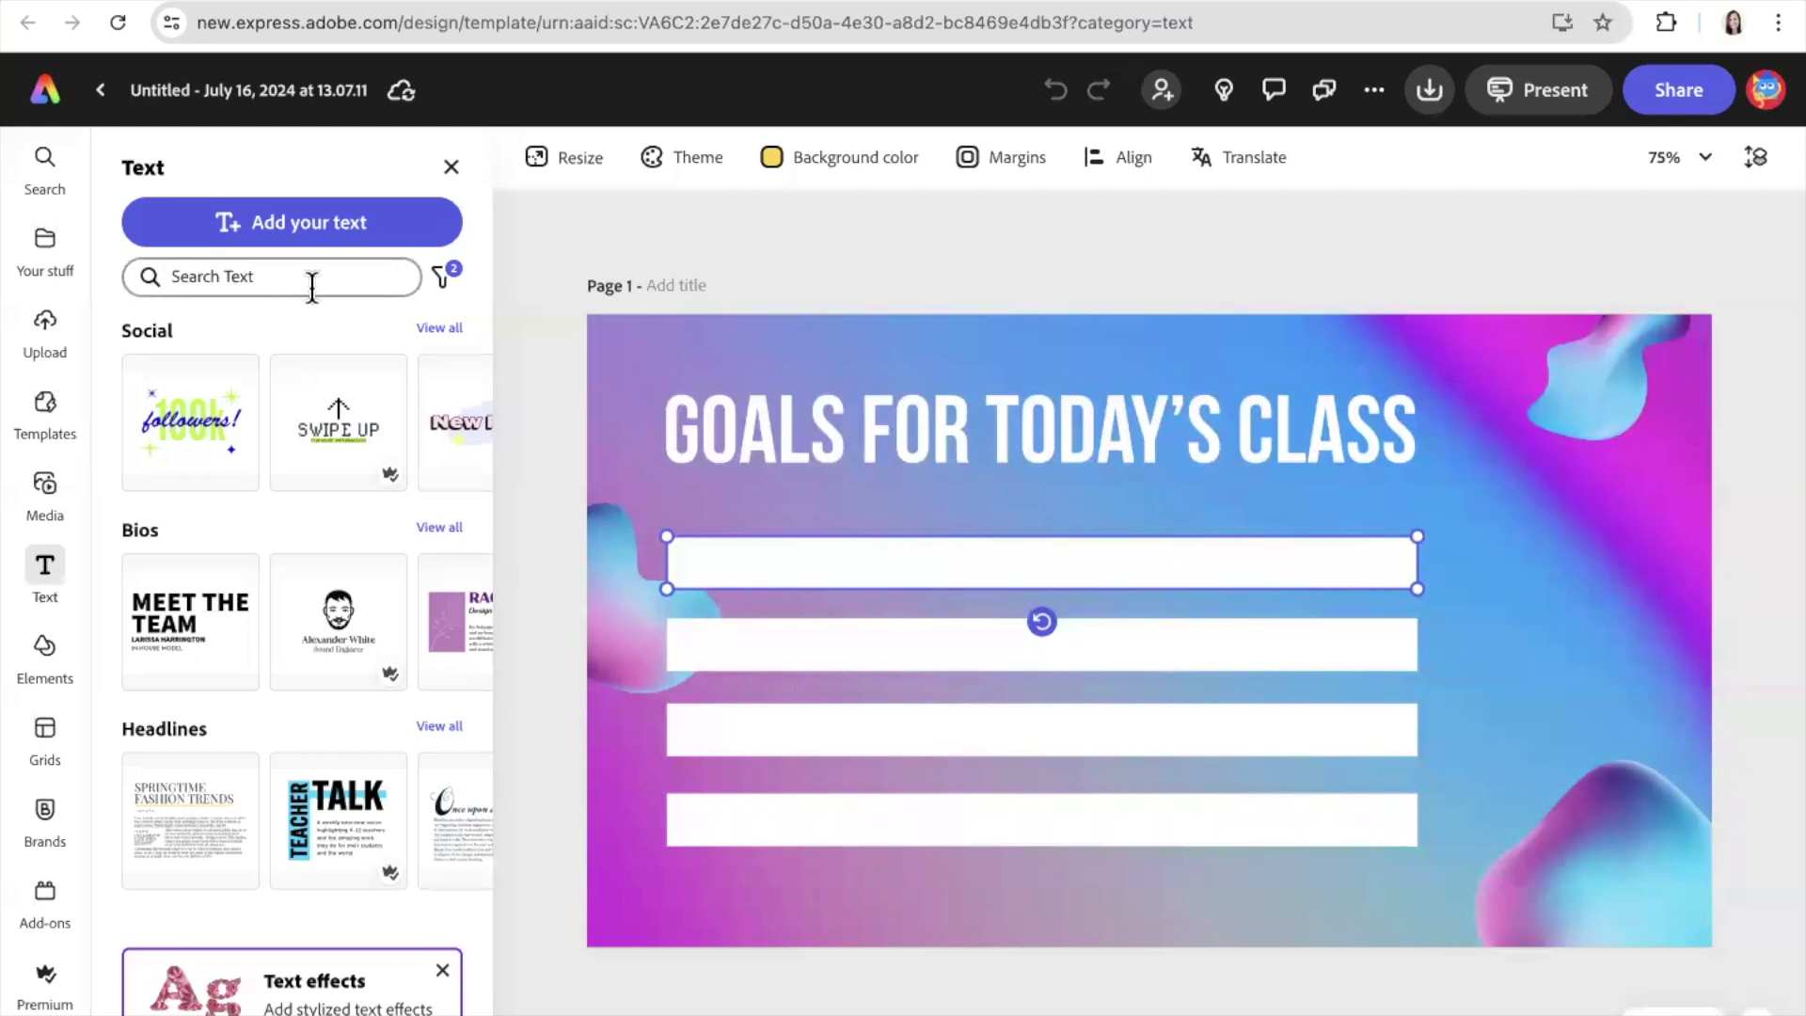
click(271, 231)
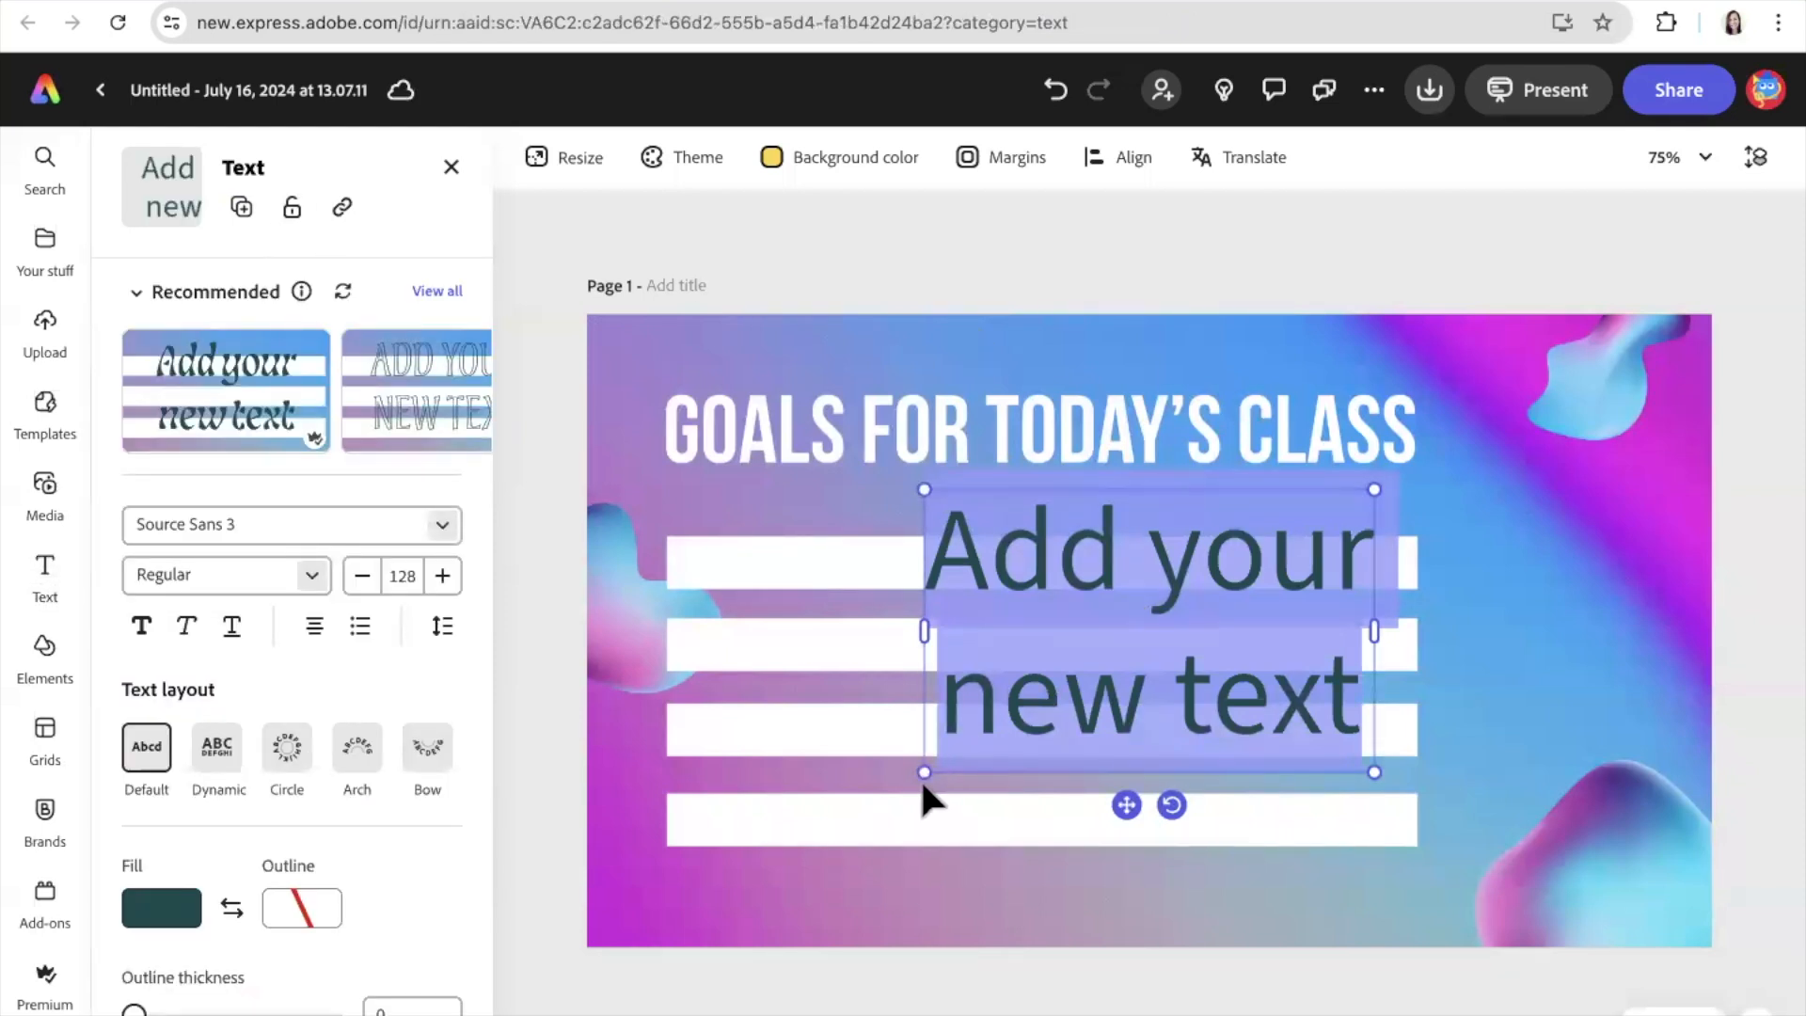
drag(924, 772, 713, 599)
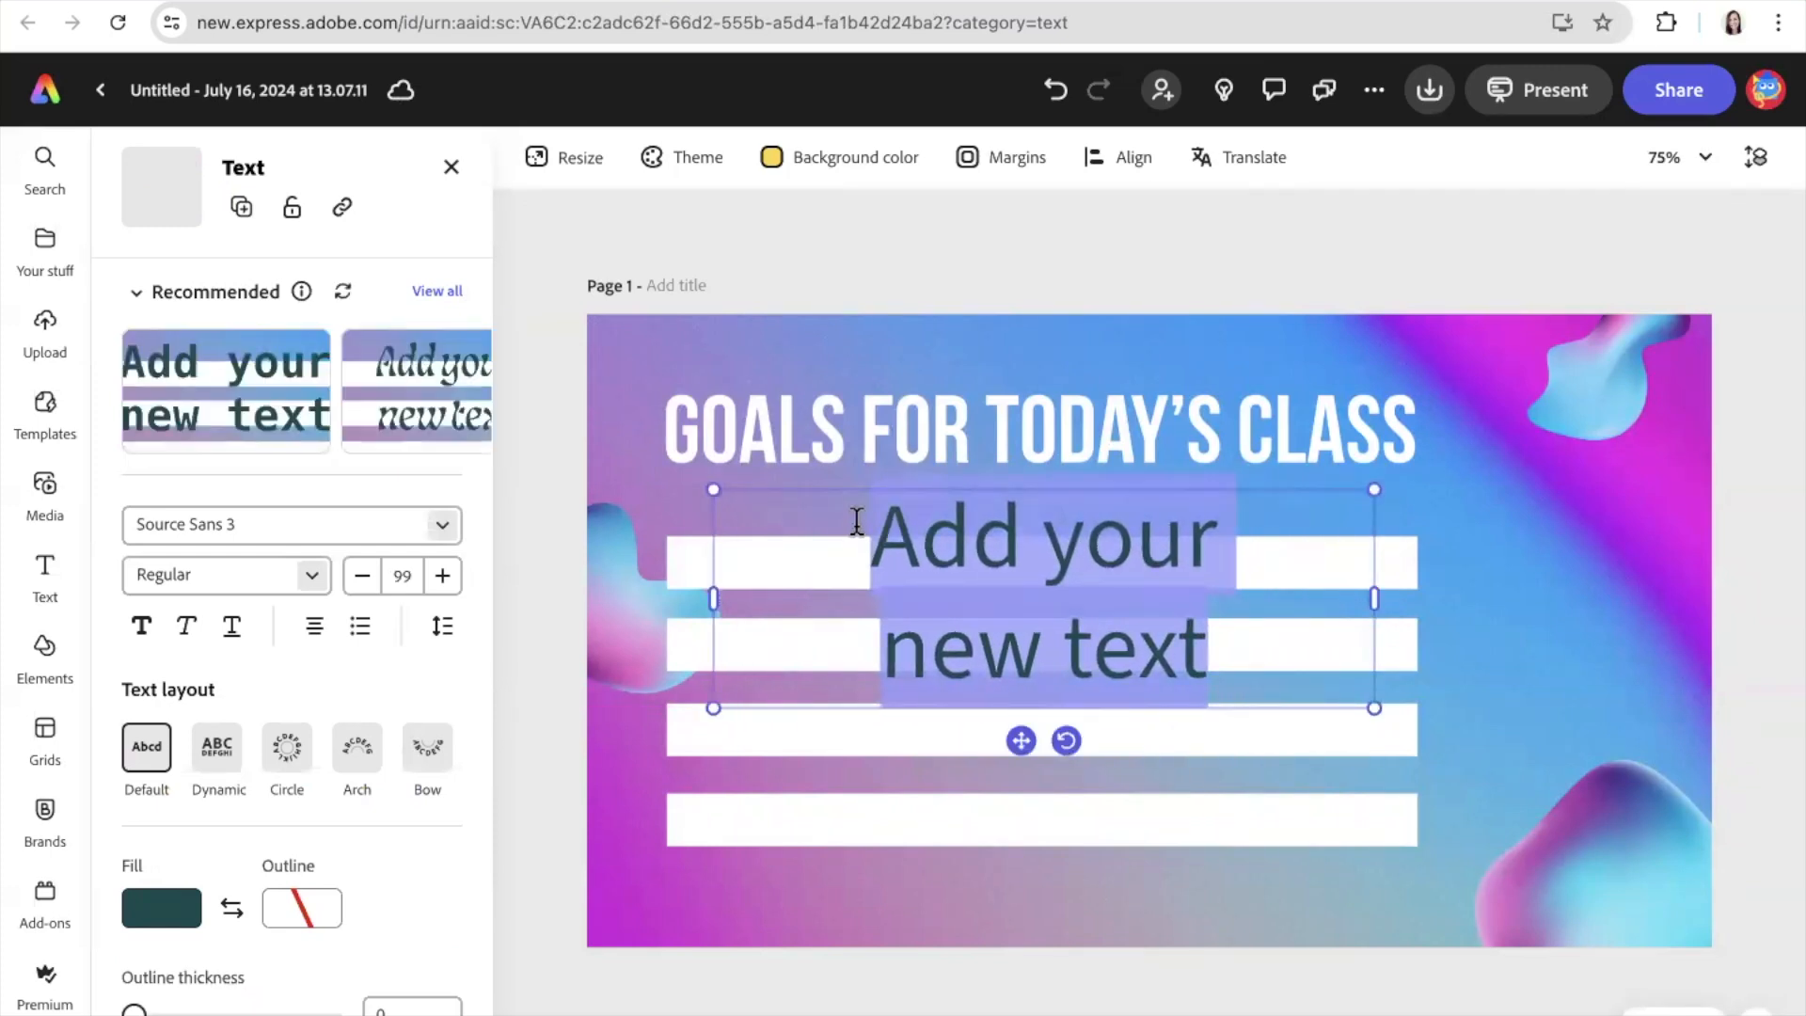
text(Get yo)
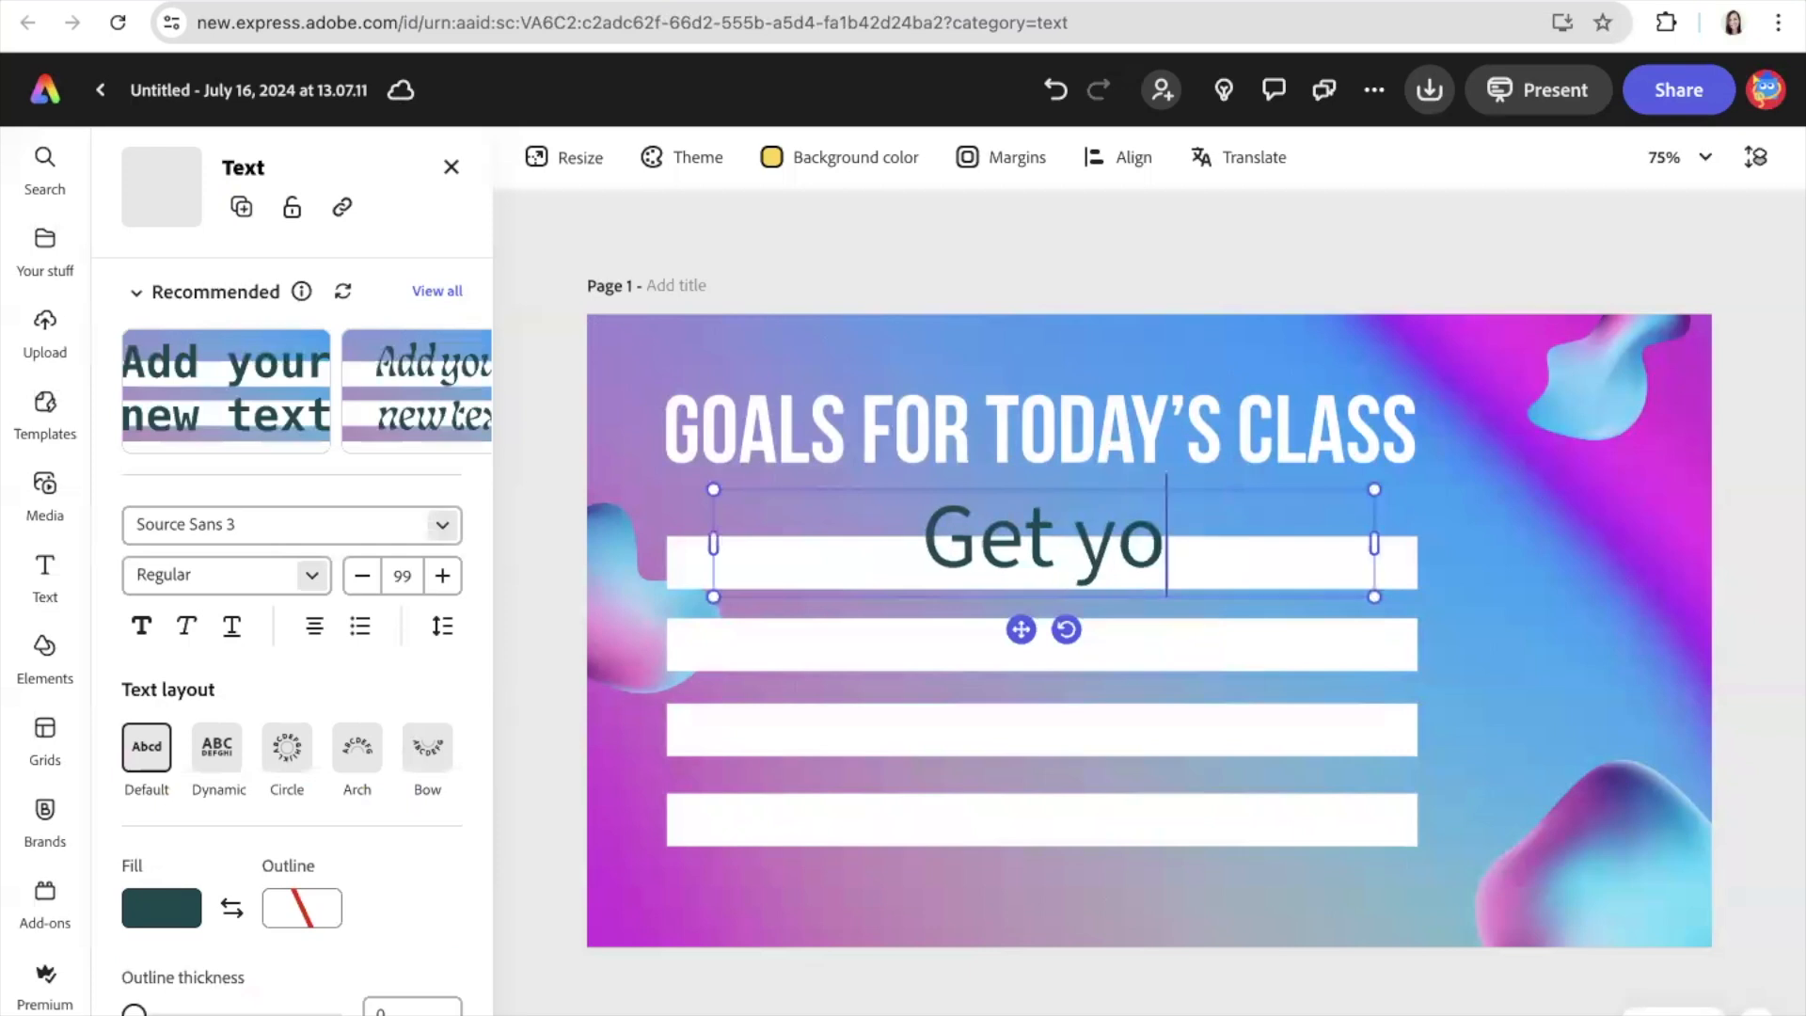
text(u comfortab)
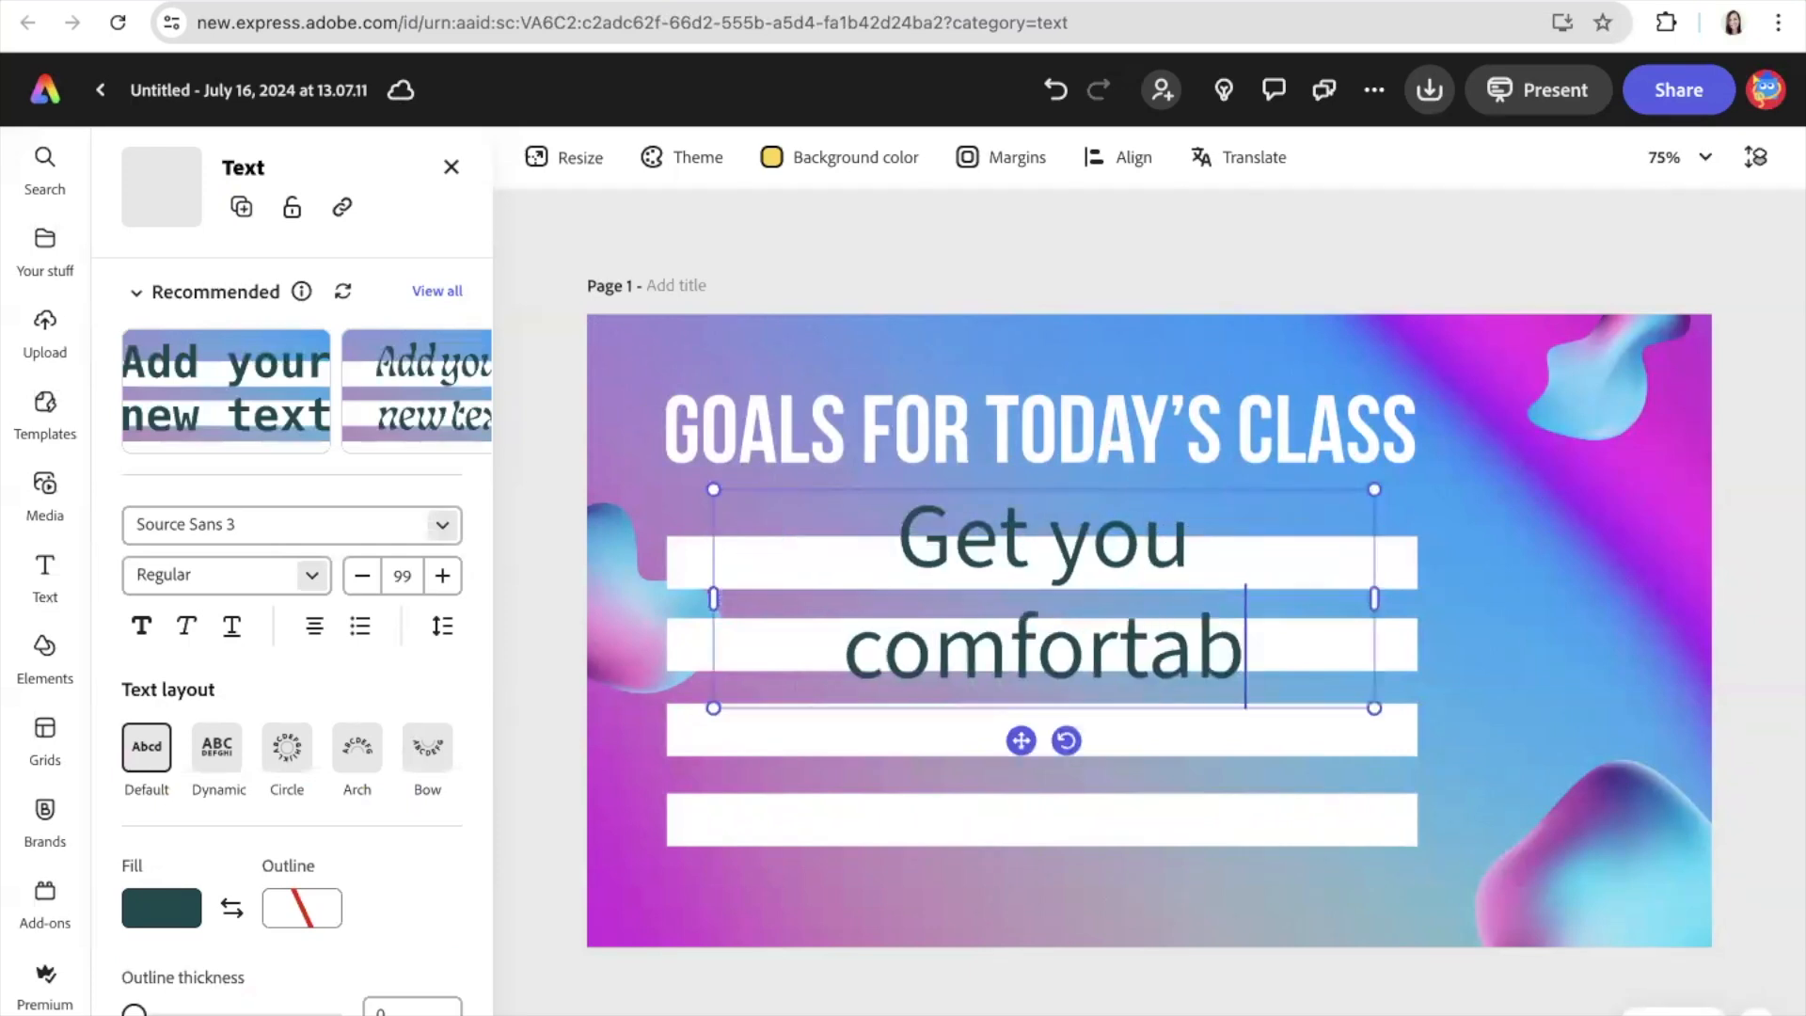
text(le using AE)
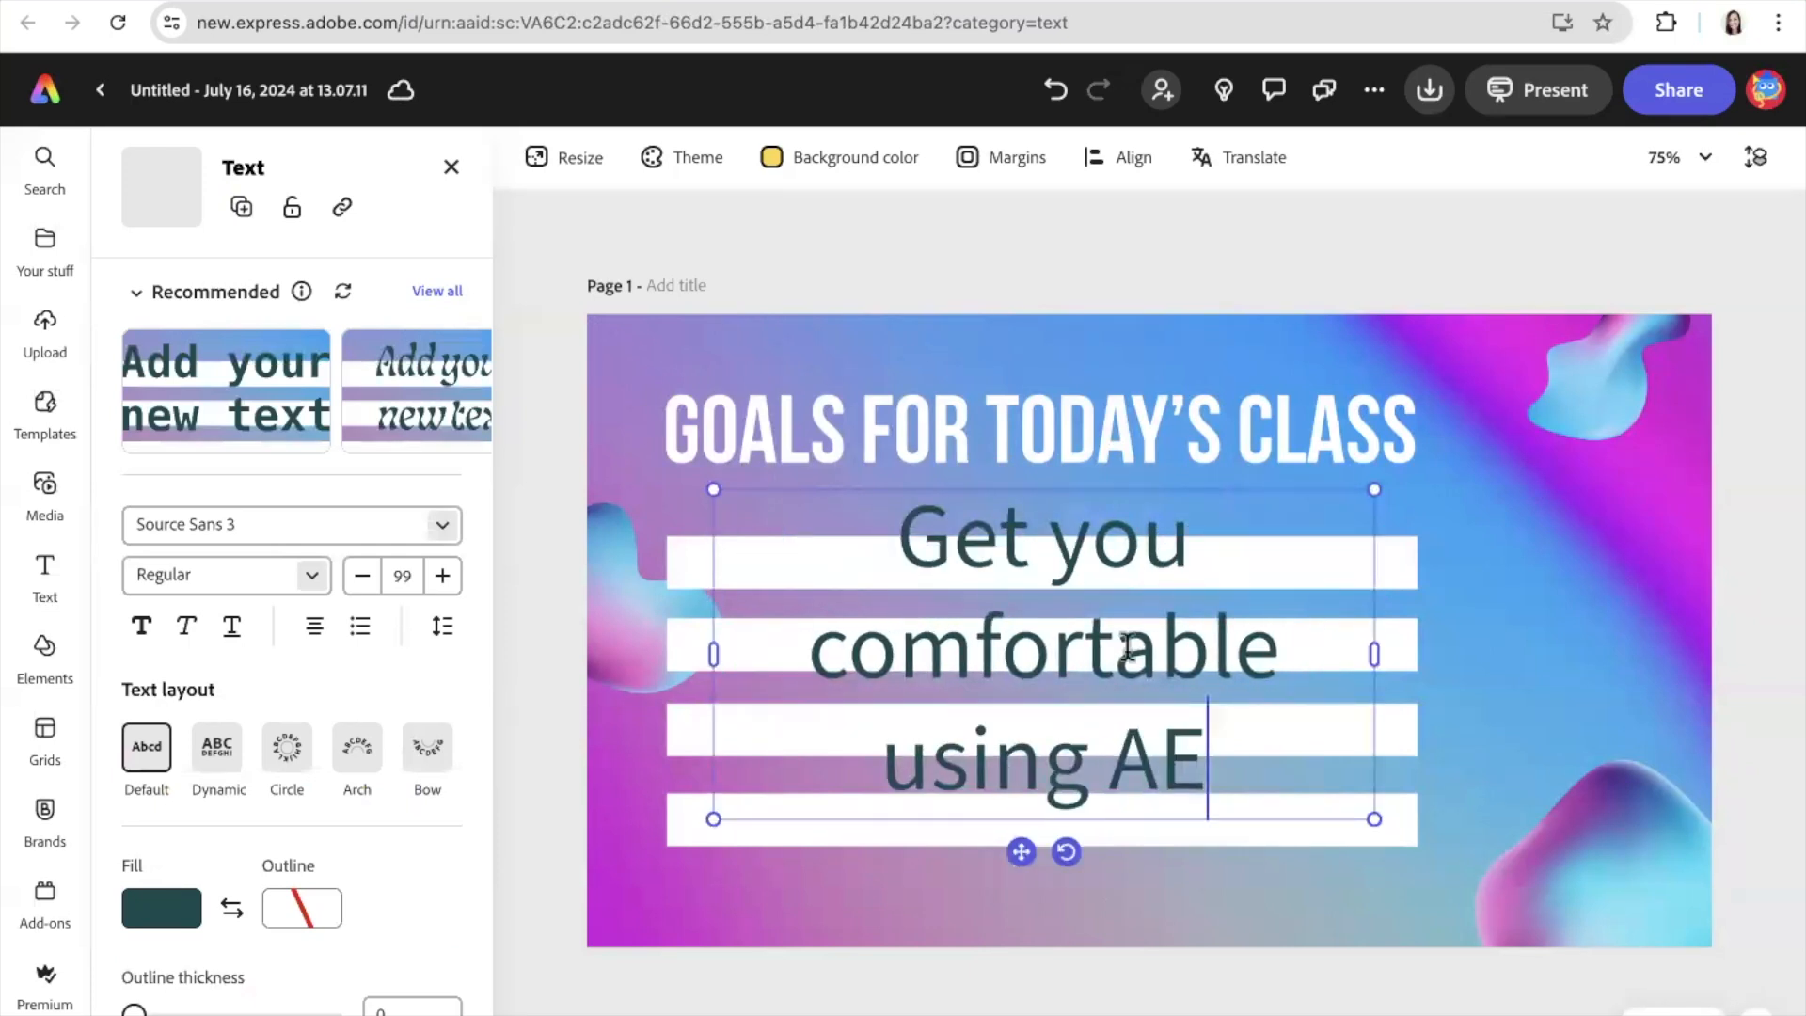
Step: Set the "Get you comfortable using AE" text to size 27 and place it on the first white bar
drag(1211, 766, 819, 523)
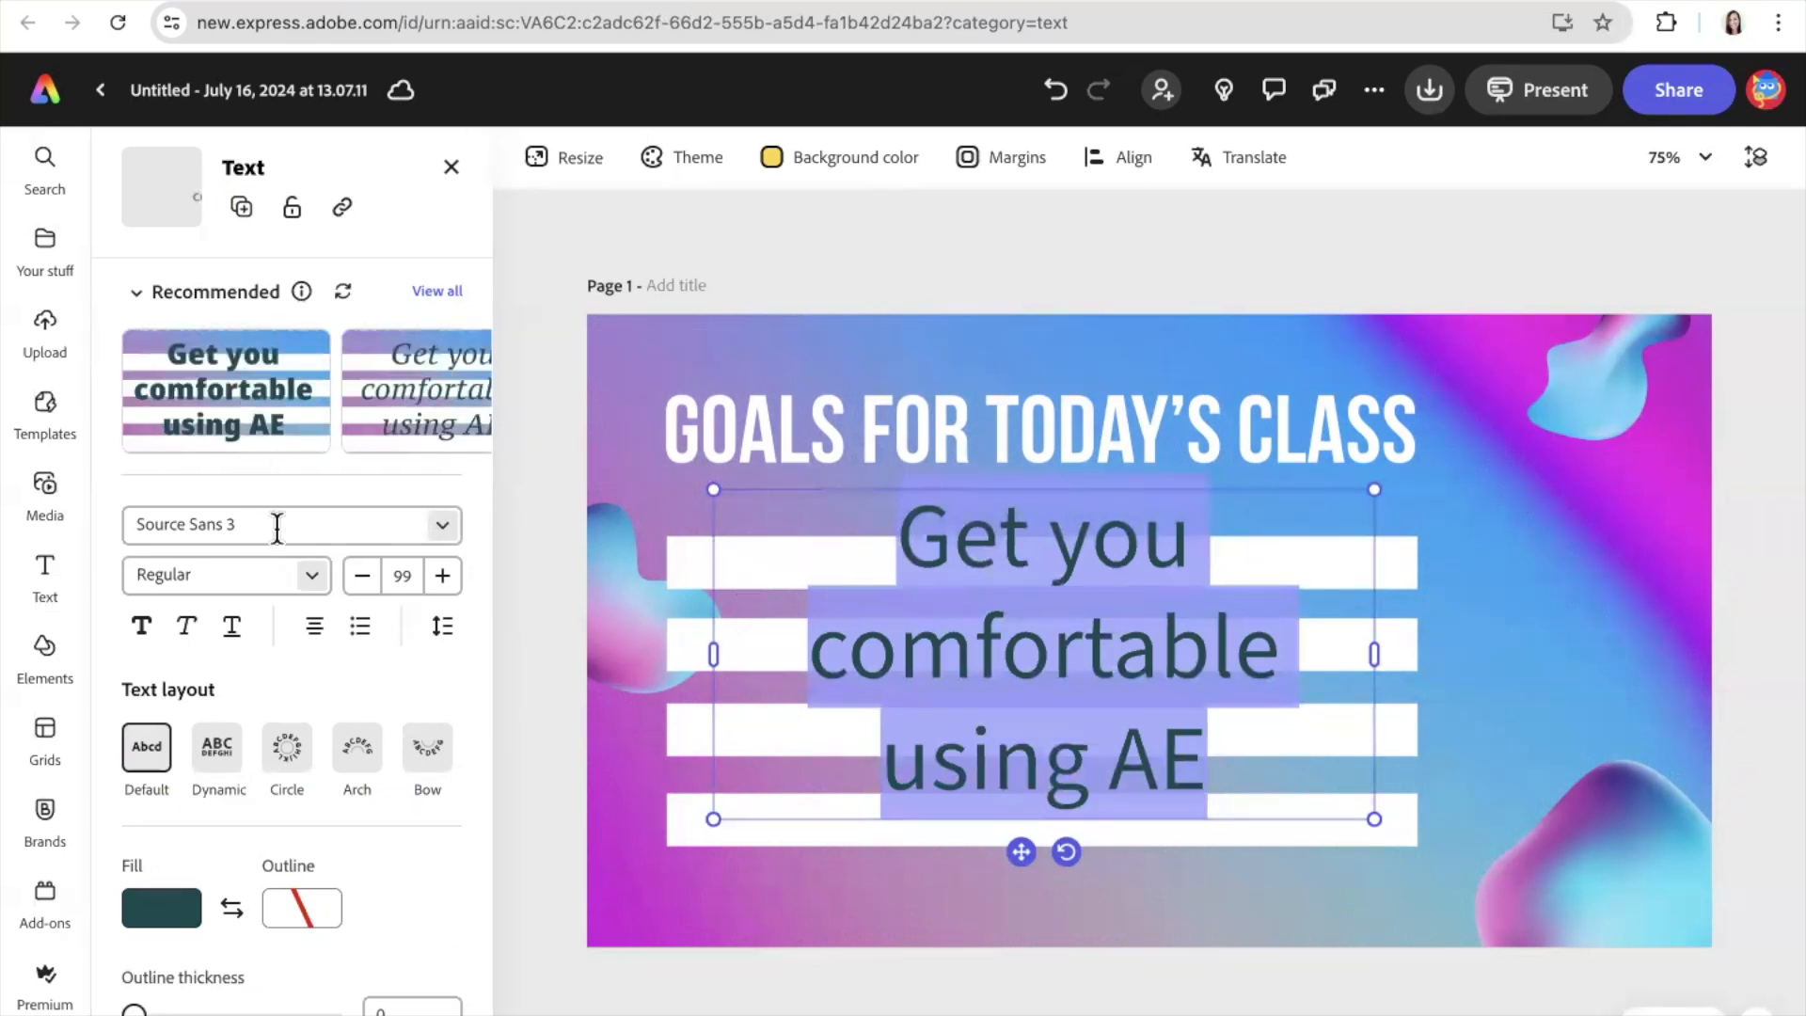
click(401, 576)
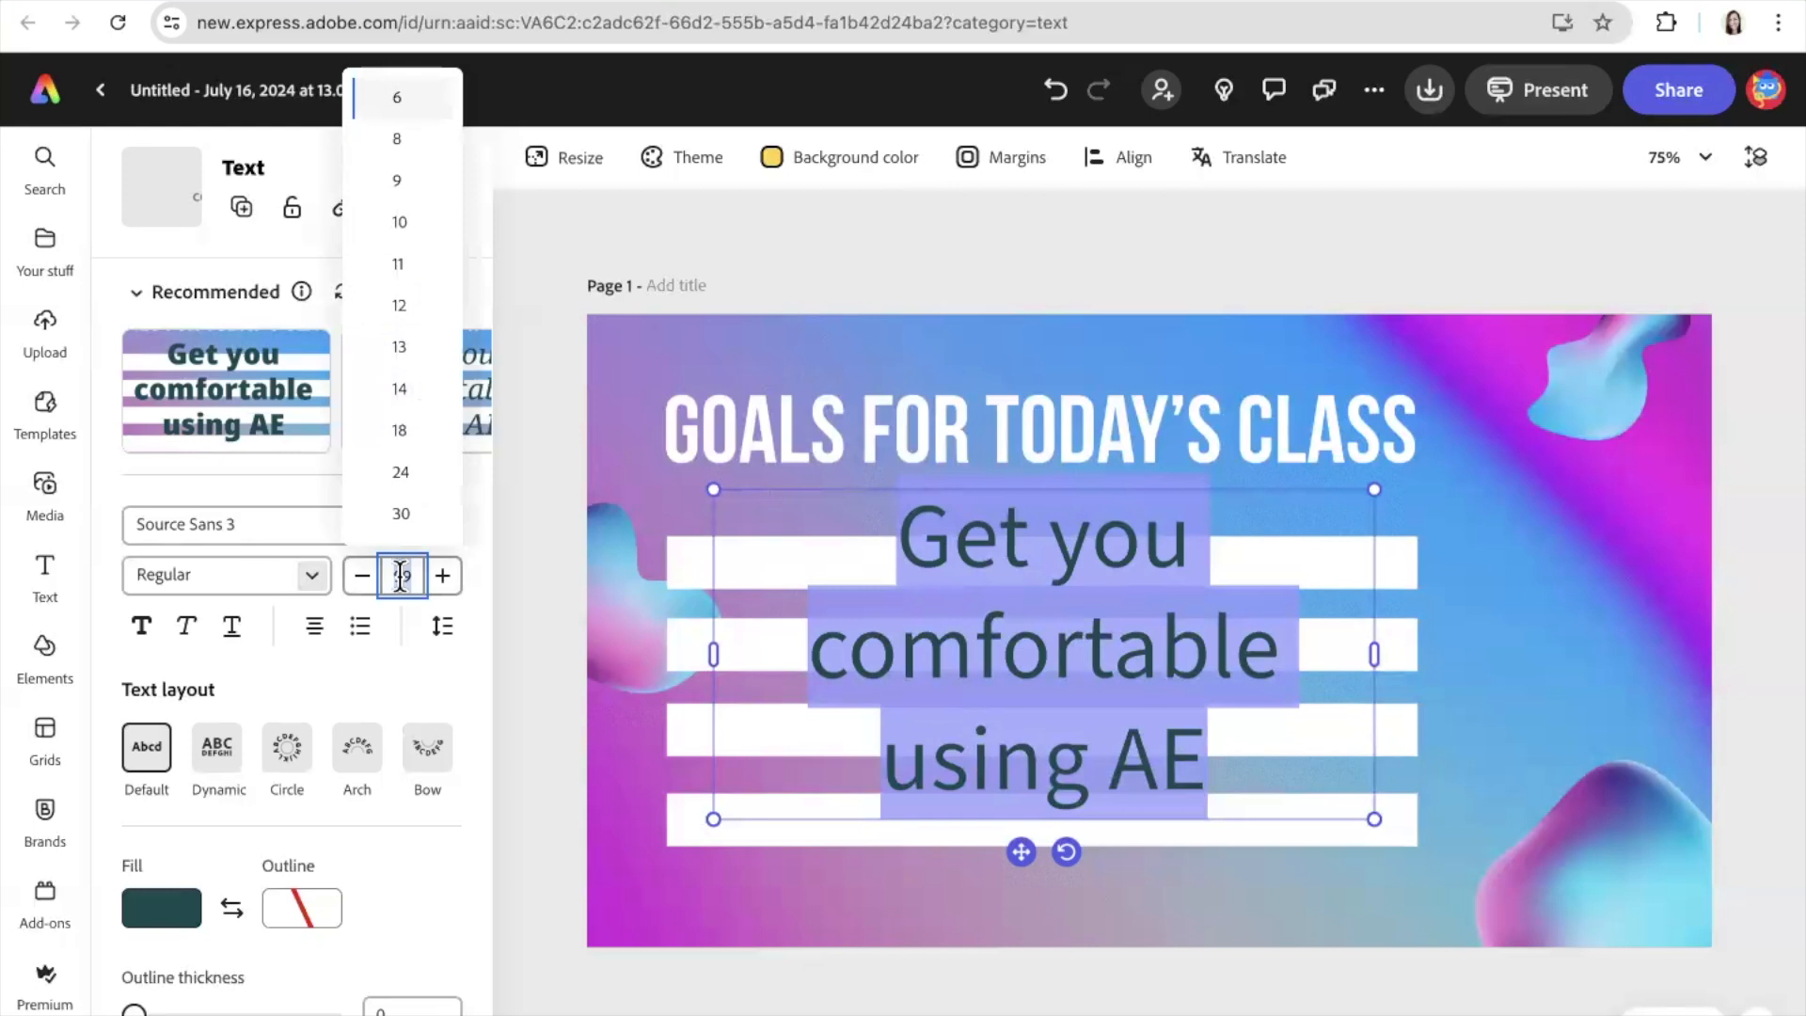
click(400, 431)
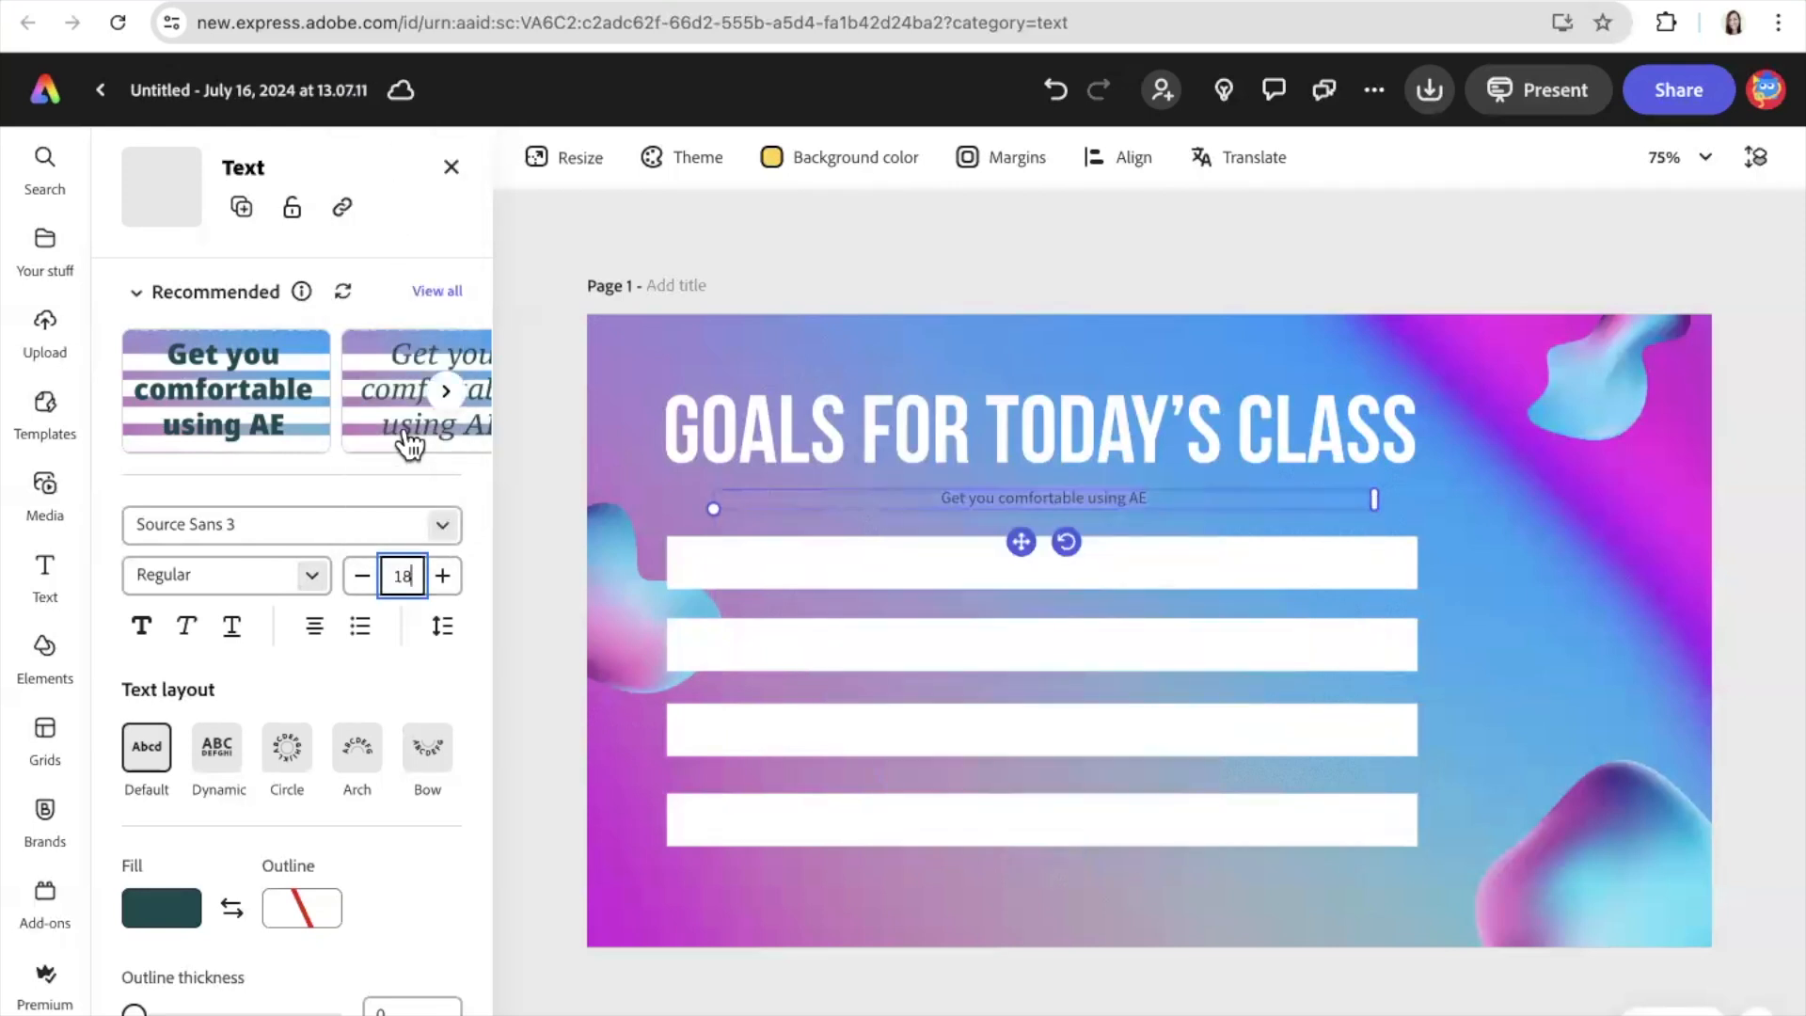
click(442, 575)
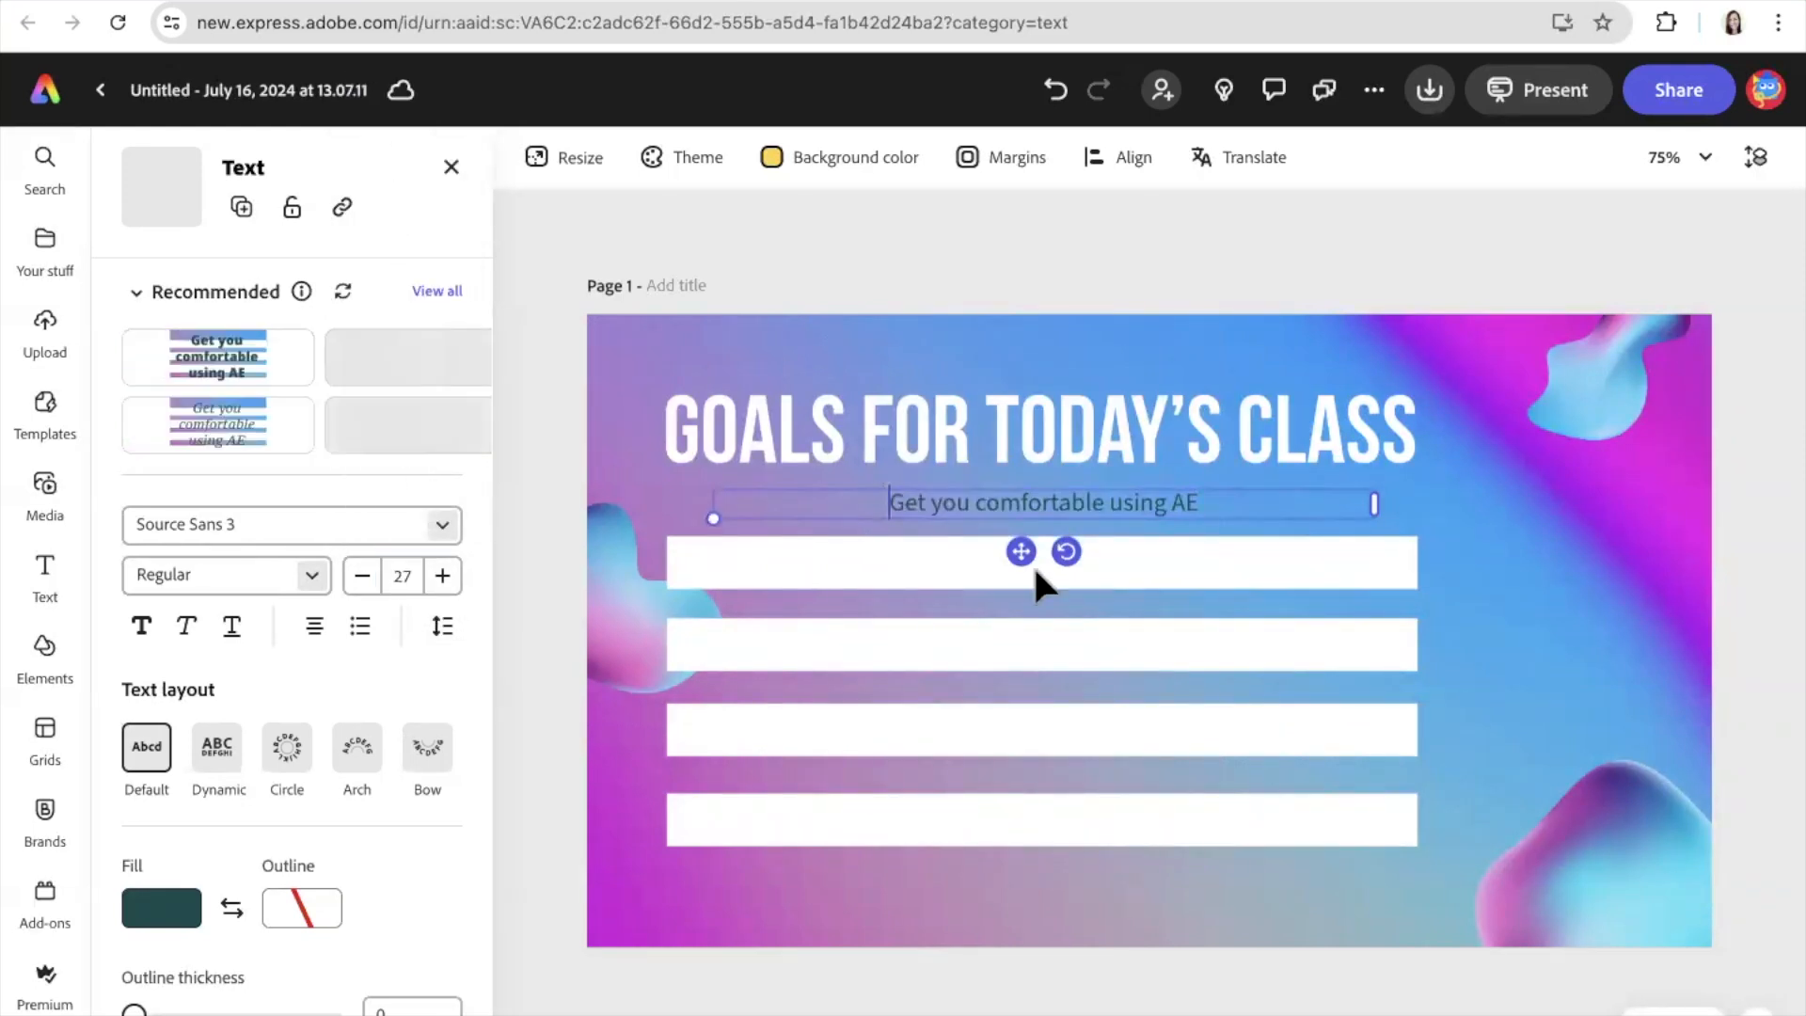
drag(1019, 551, 1019, 609)
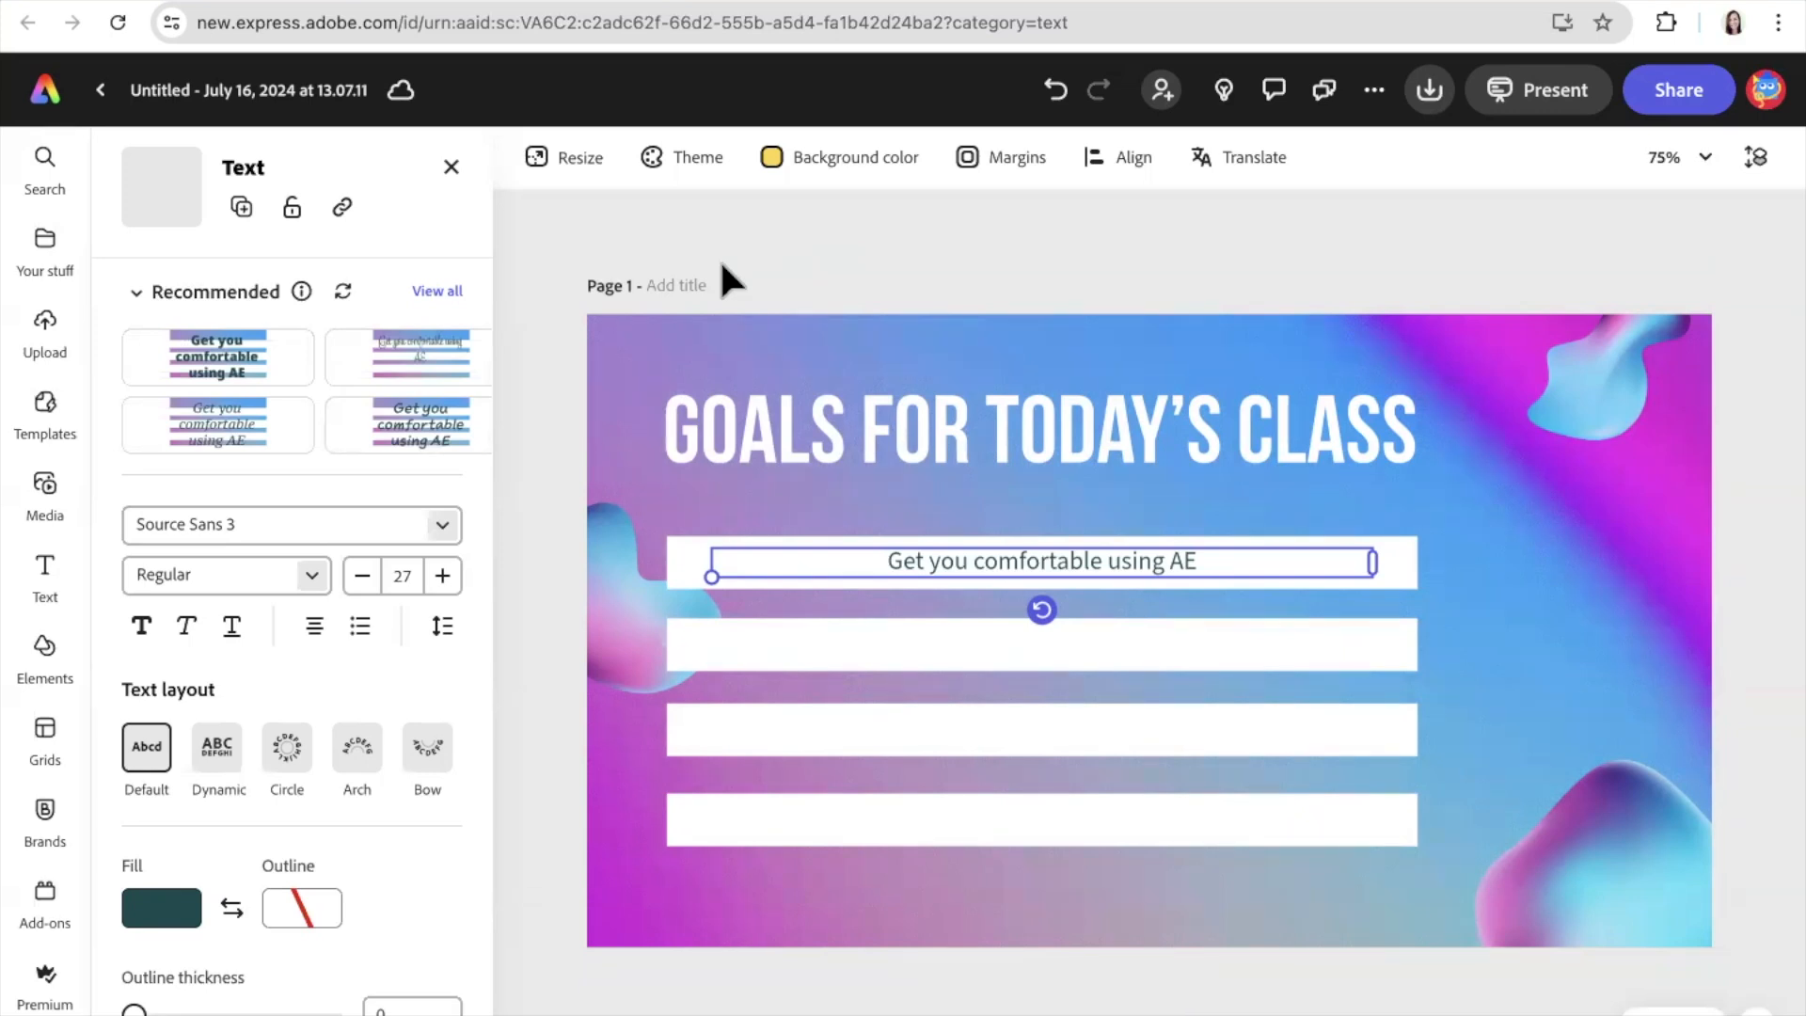
Step: Try recommended styles on the first goal's text and apply the Sketchnote Text italic one
click(231, 374)
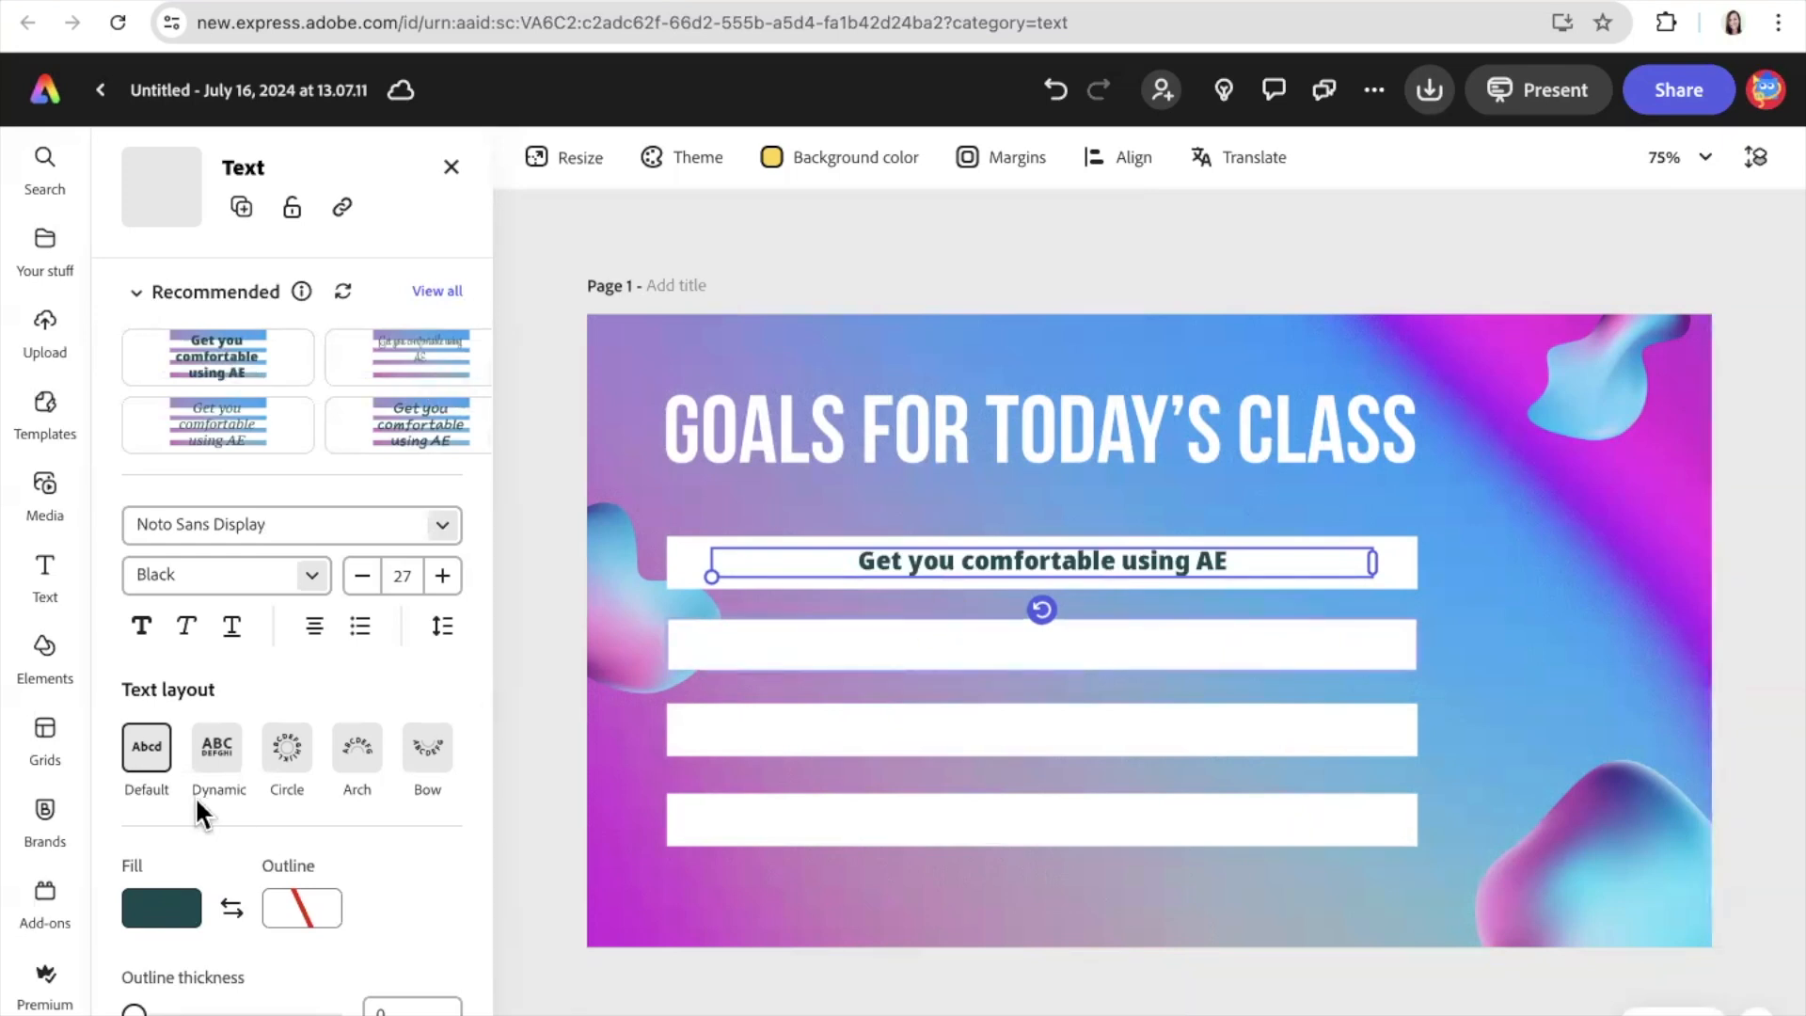
click(218, 444)
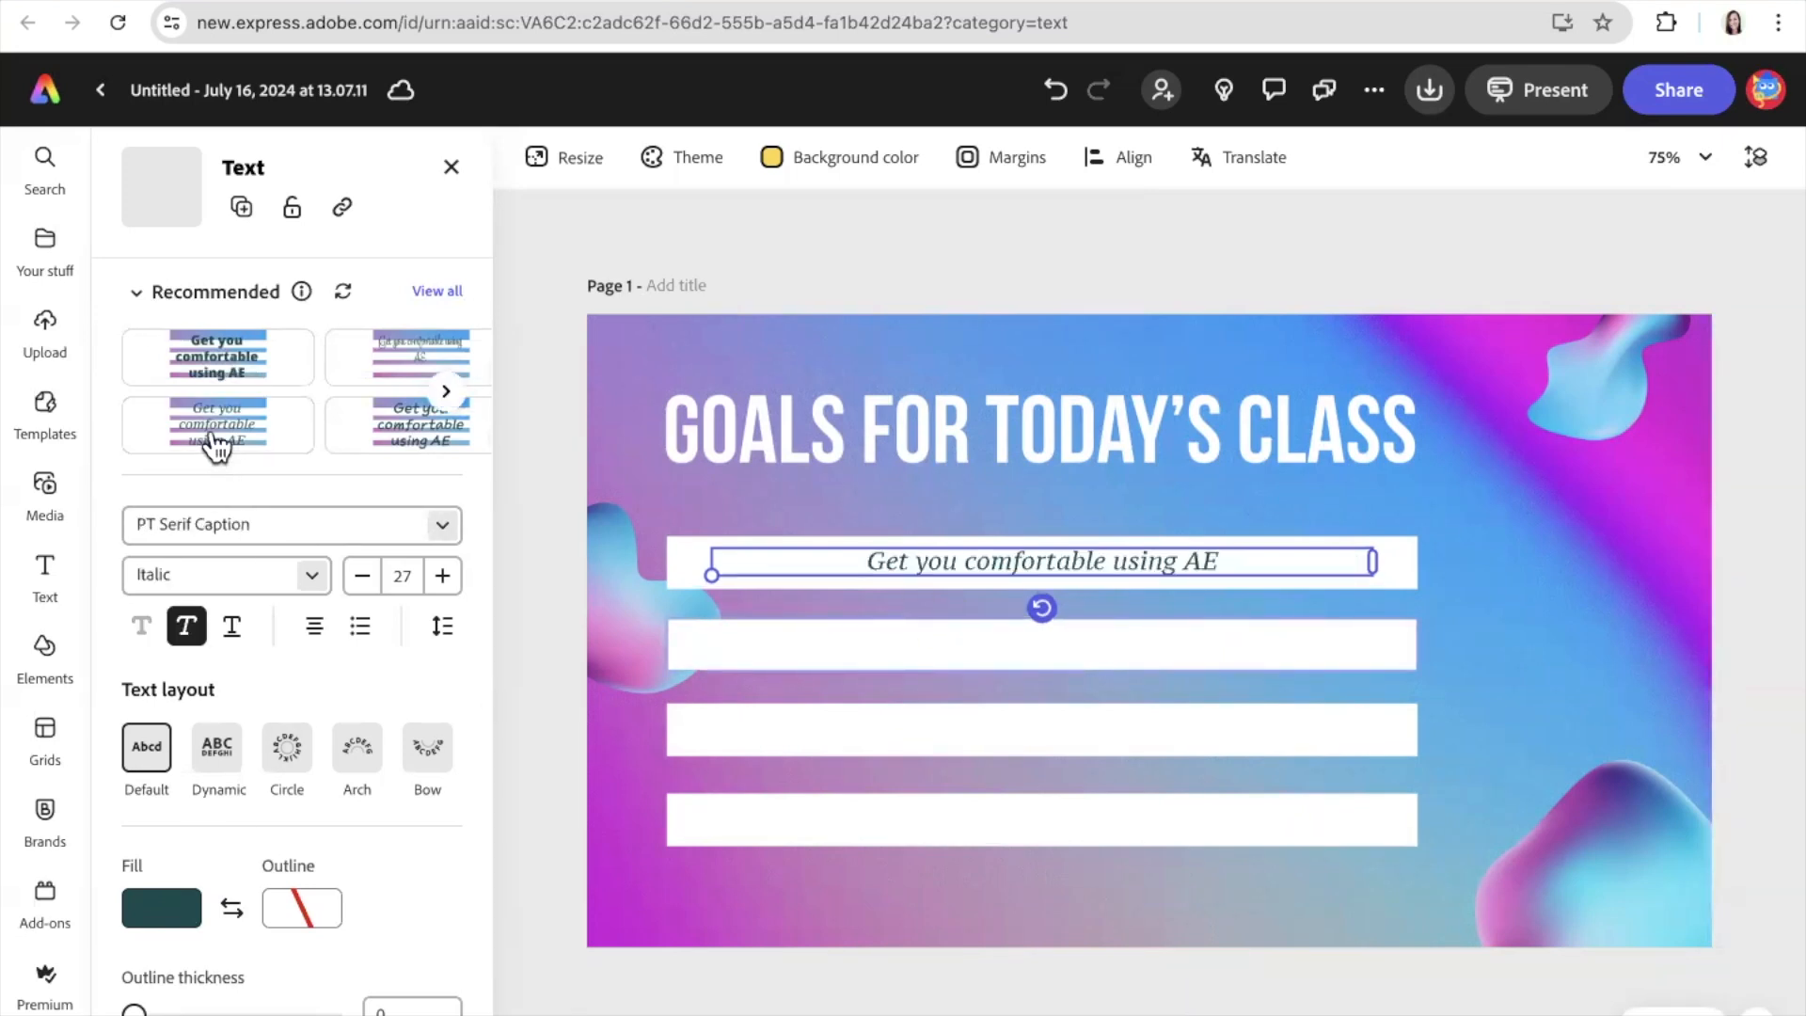
click(416, 438)
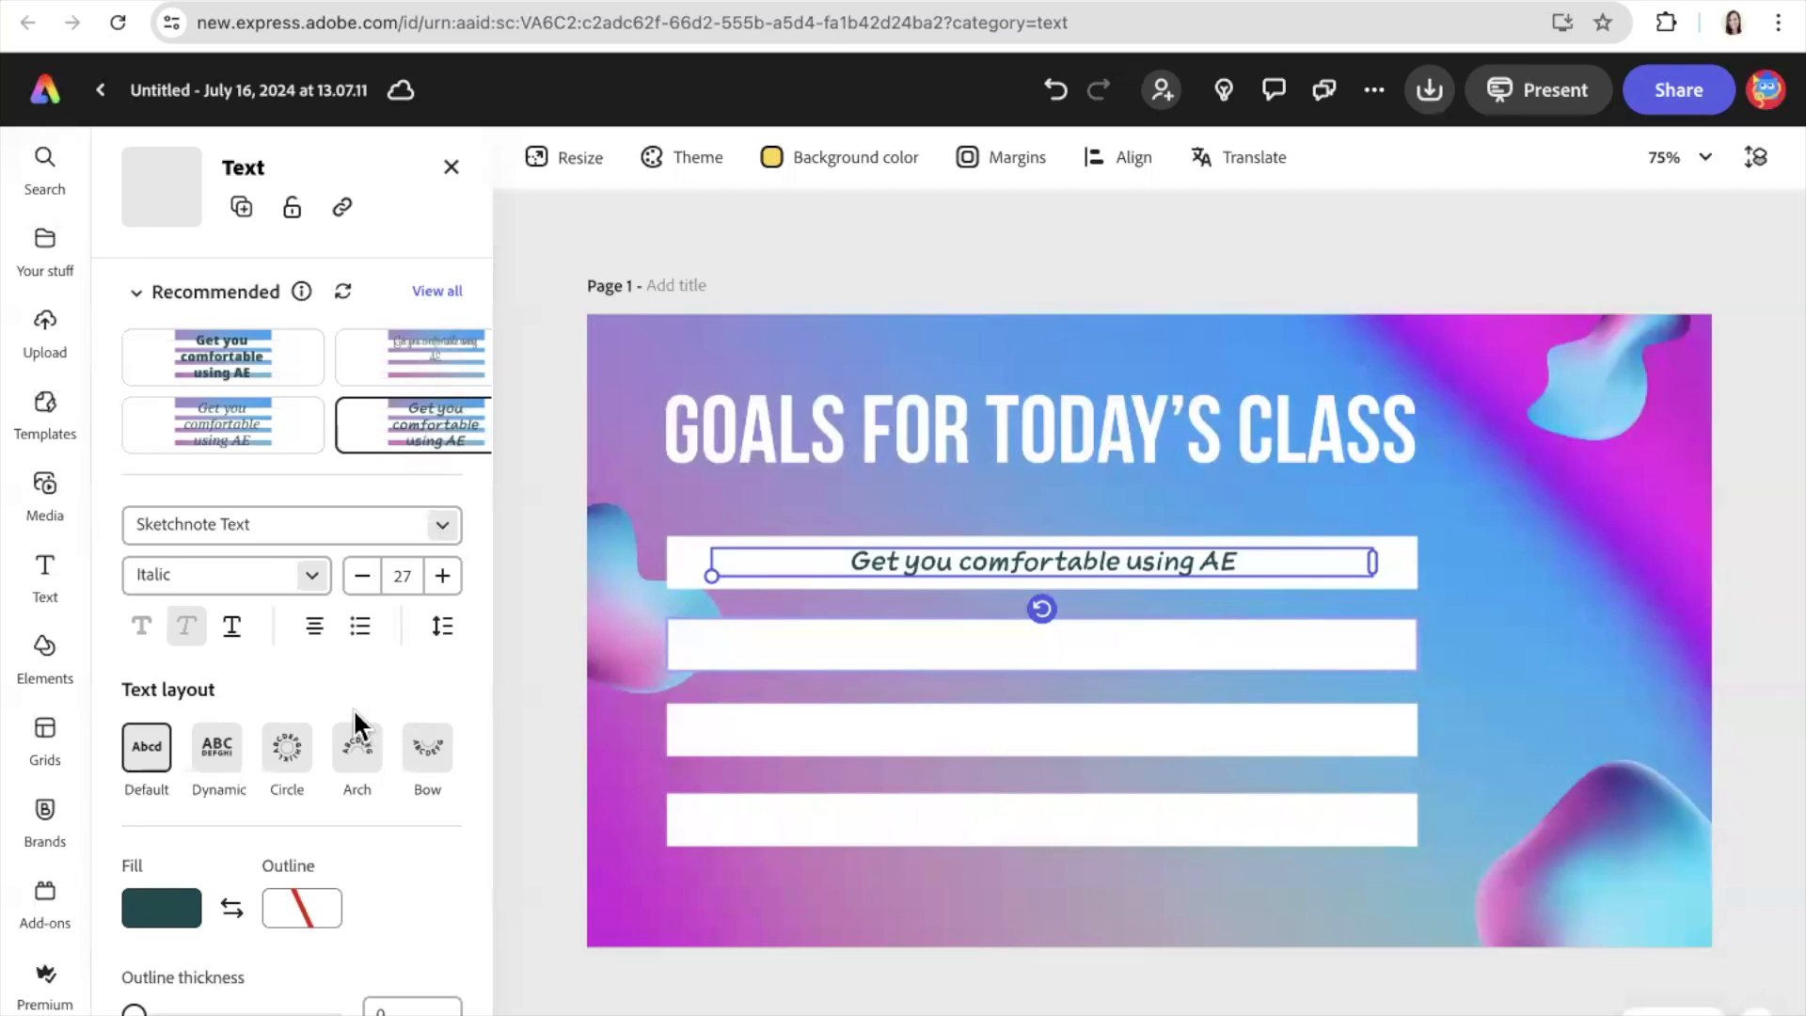
Step: Add a second text box reading "Have fun!" to the slide
click(45, 572)
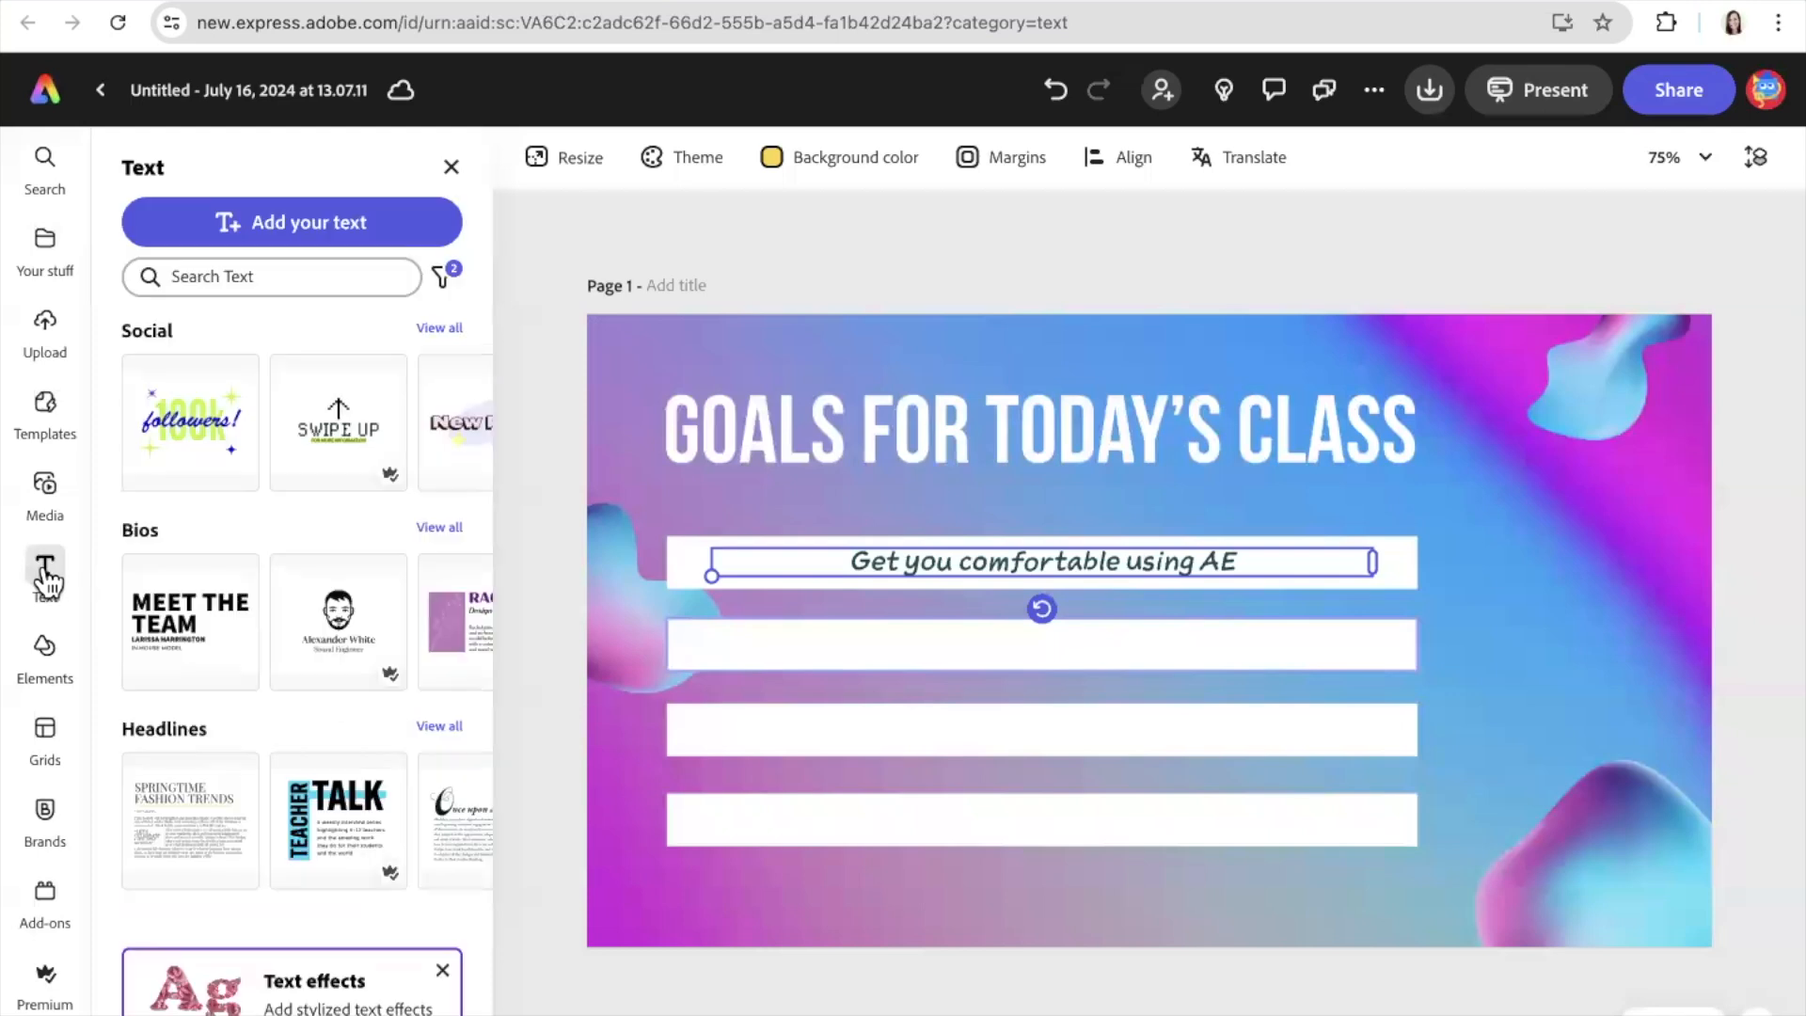
click(276, 230)
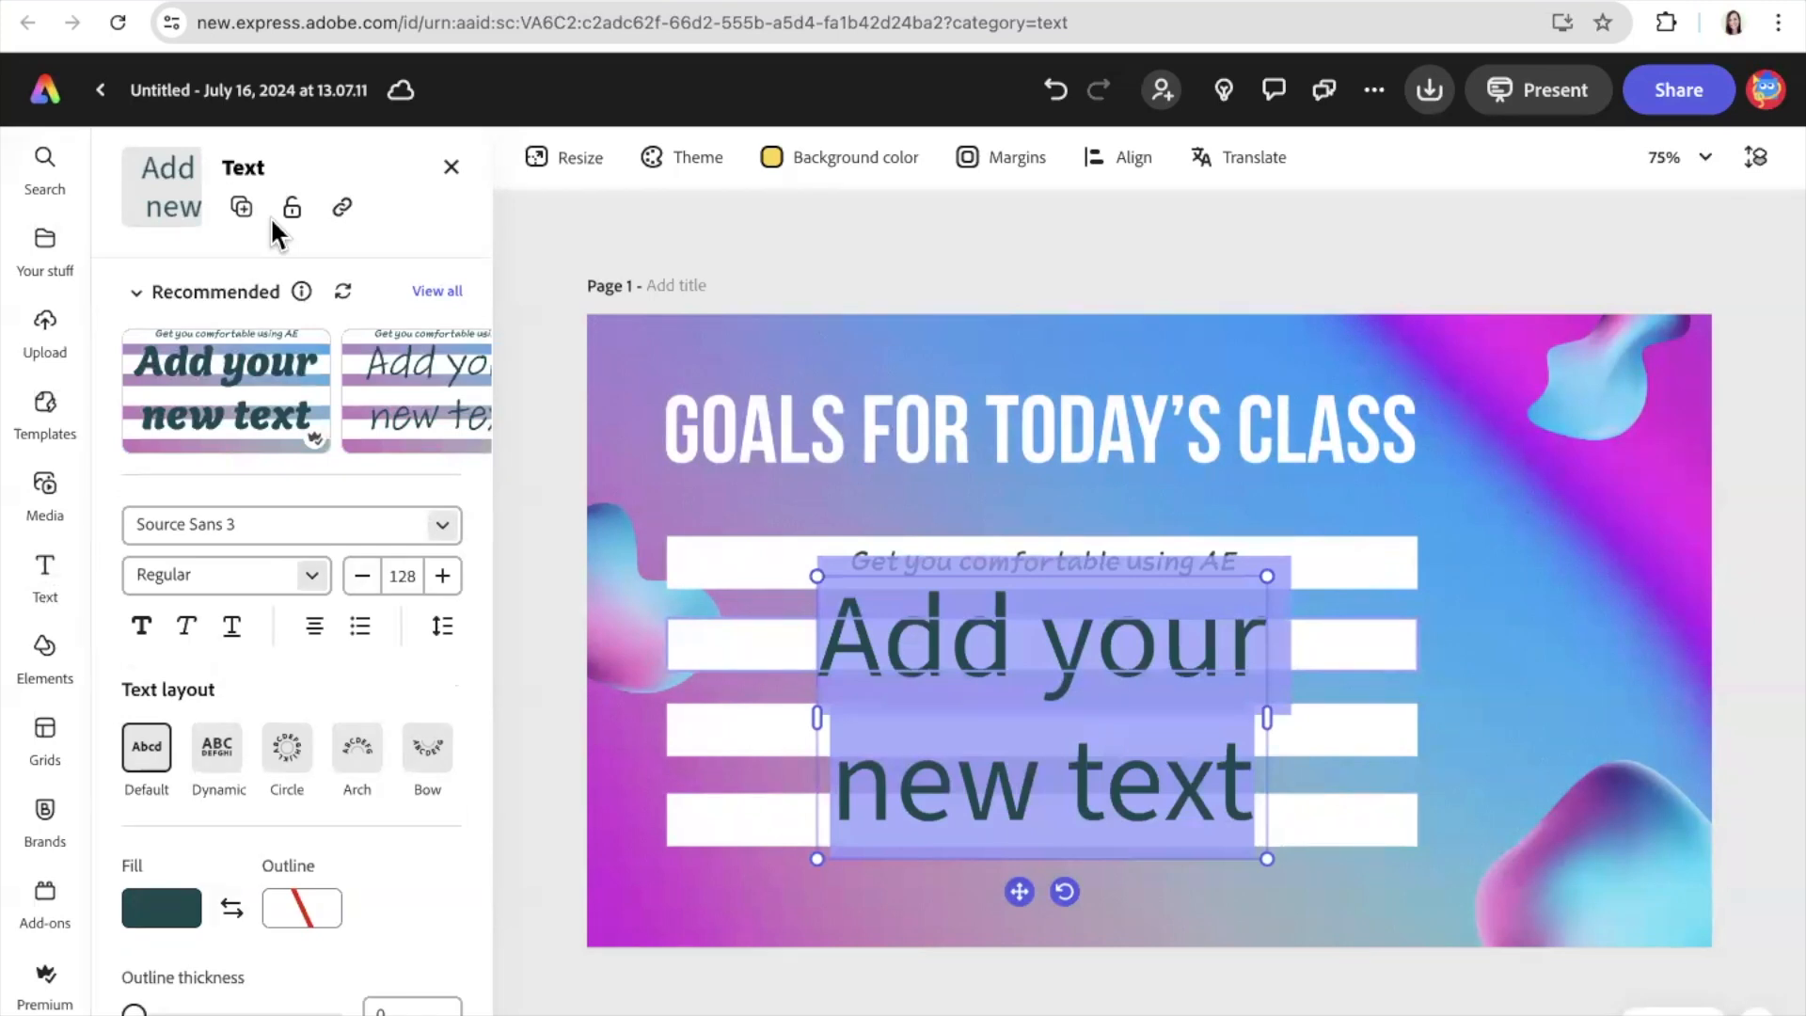
click(1227, 790)
drag(1227, 790, 814, 637)
text(Have fun!)
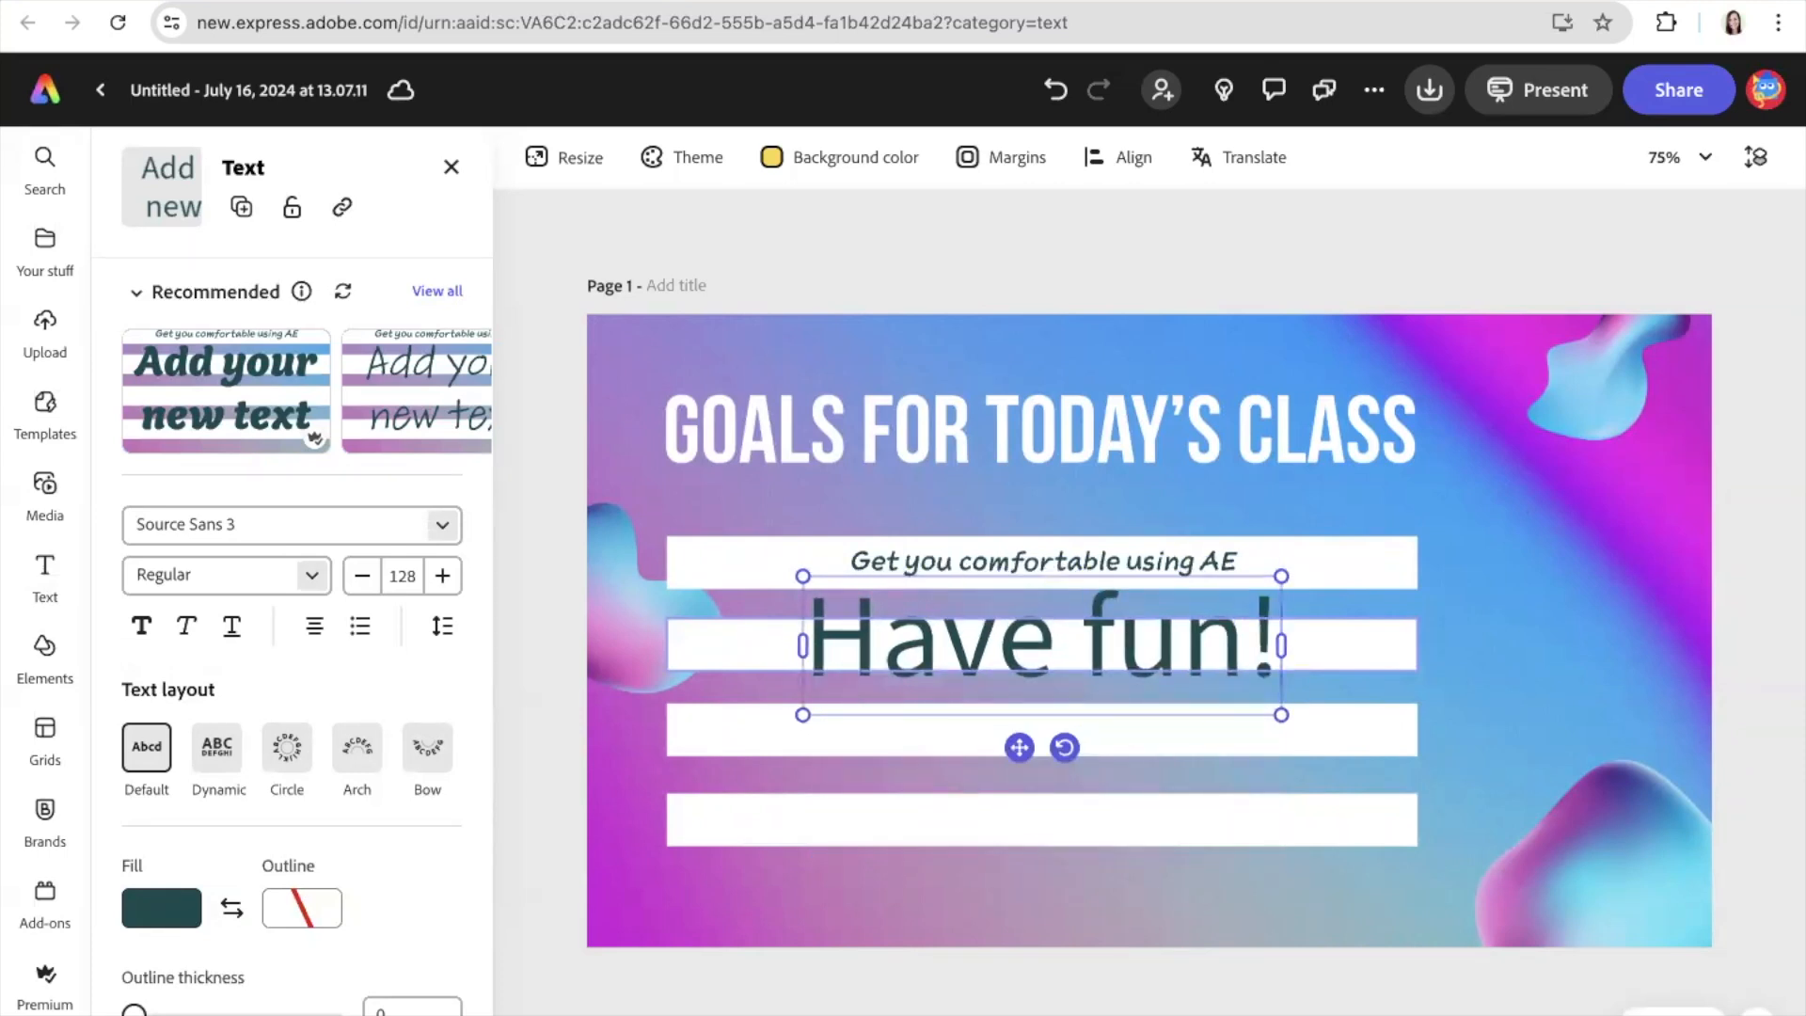
Step: Set the "Have fun!" text to size 34 and place it on the second white bar
drag(1262, 645, 719, 673)
click(405, 575)
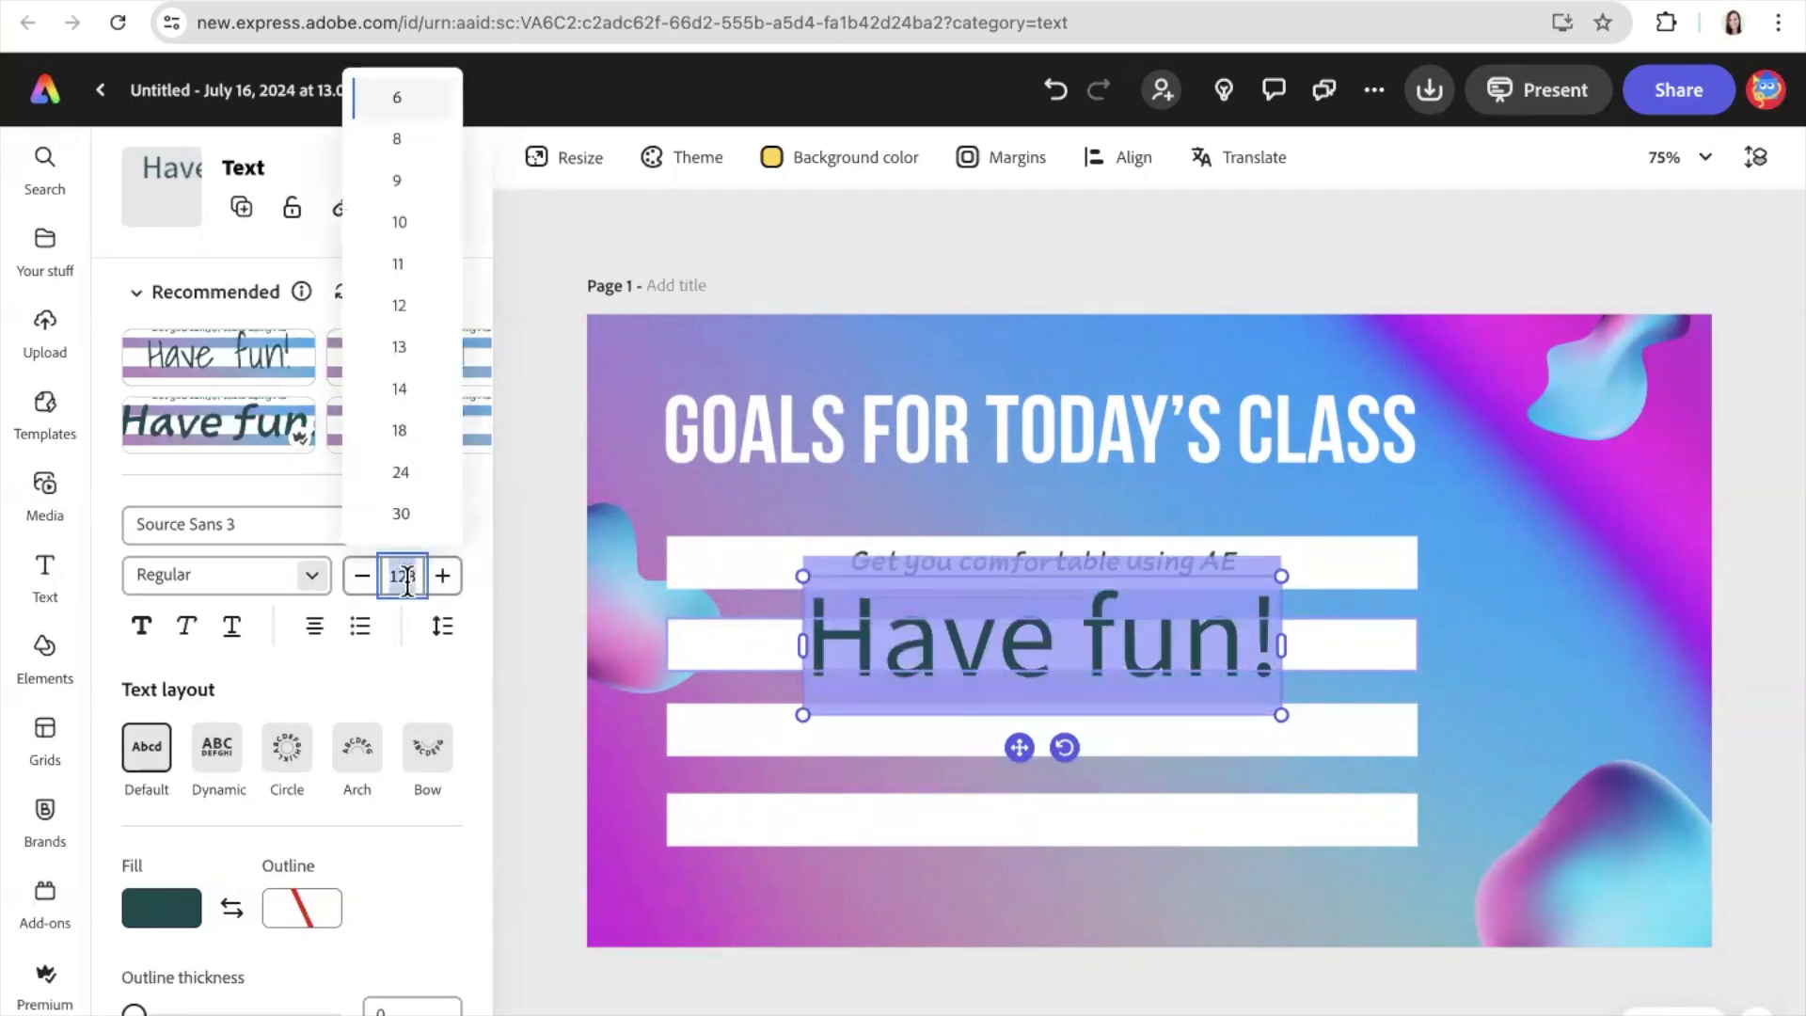
click(399, 472)
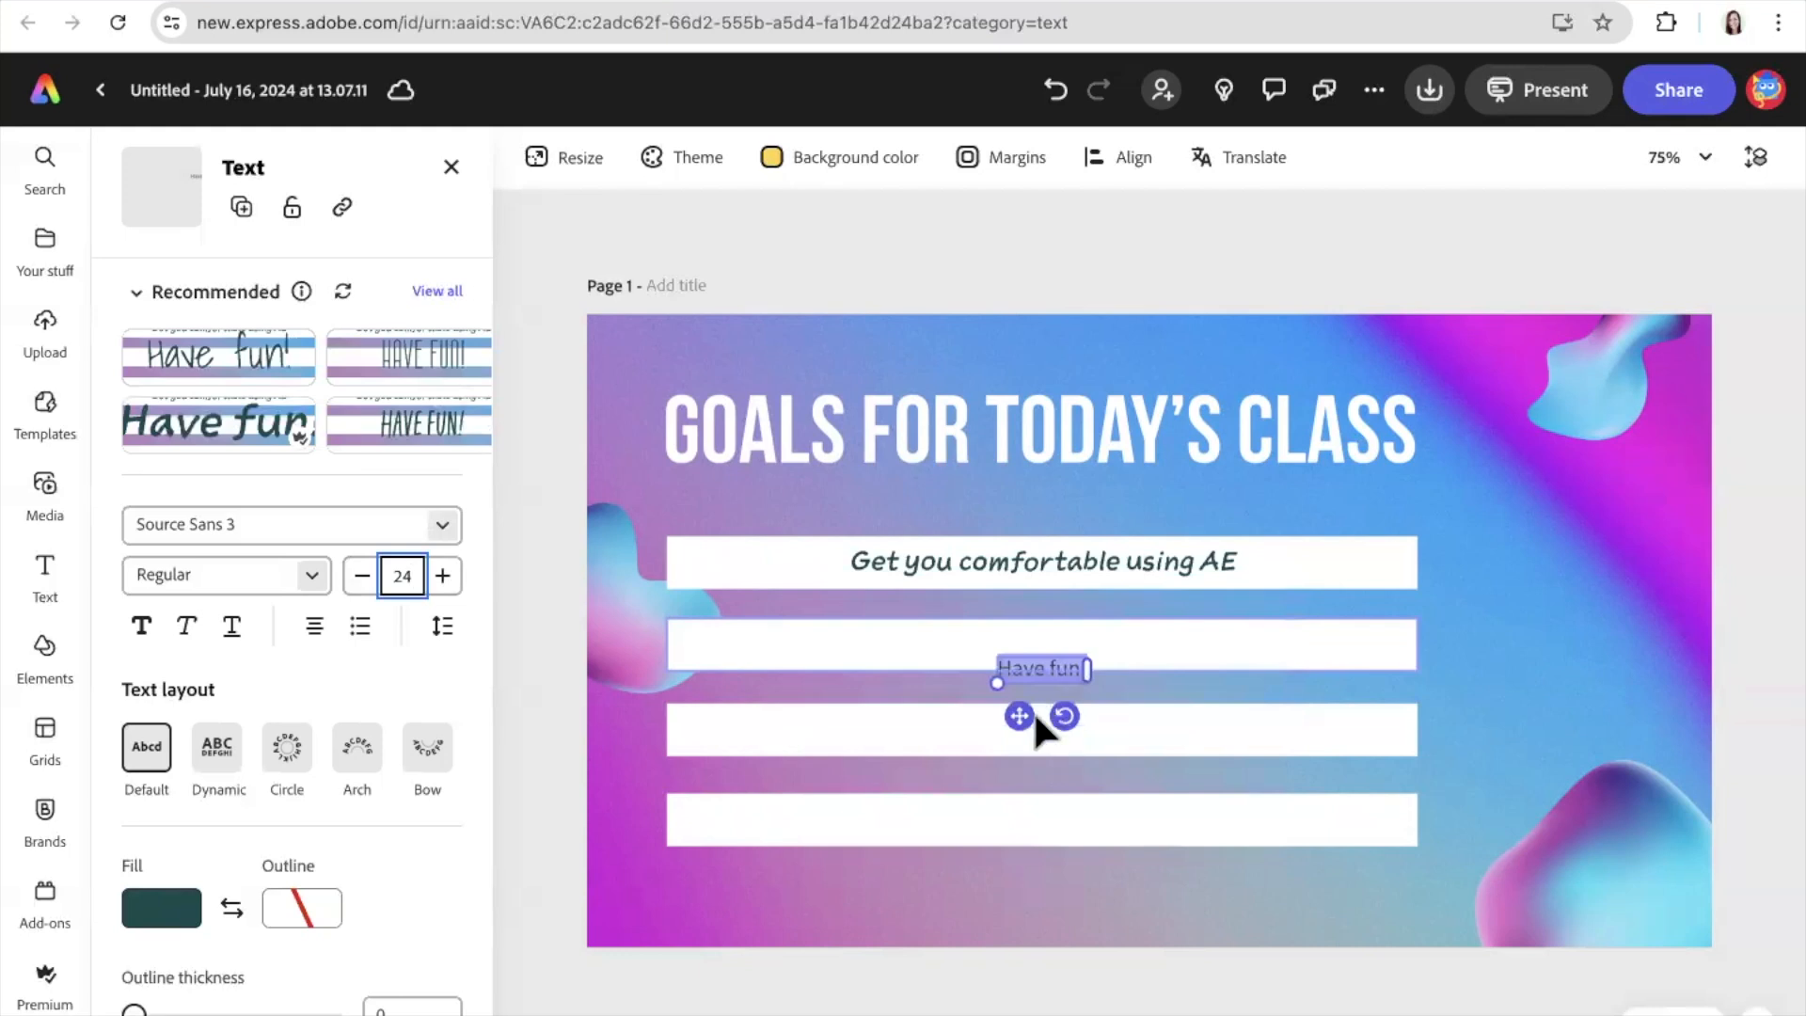
drag(1020, 715, 1006, 691)
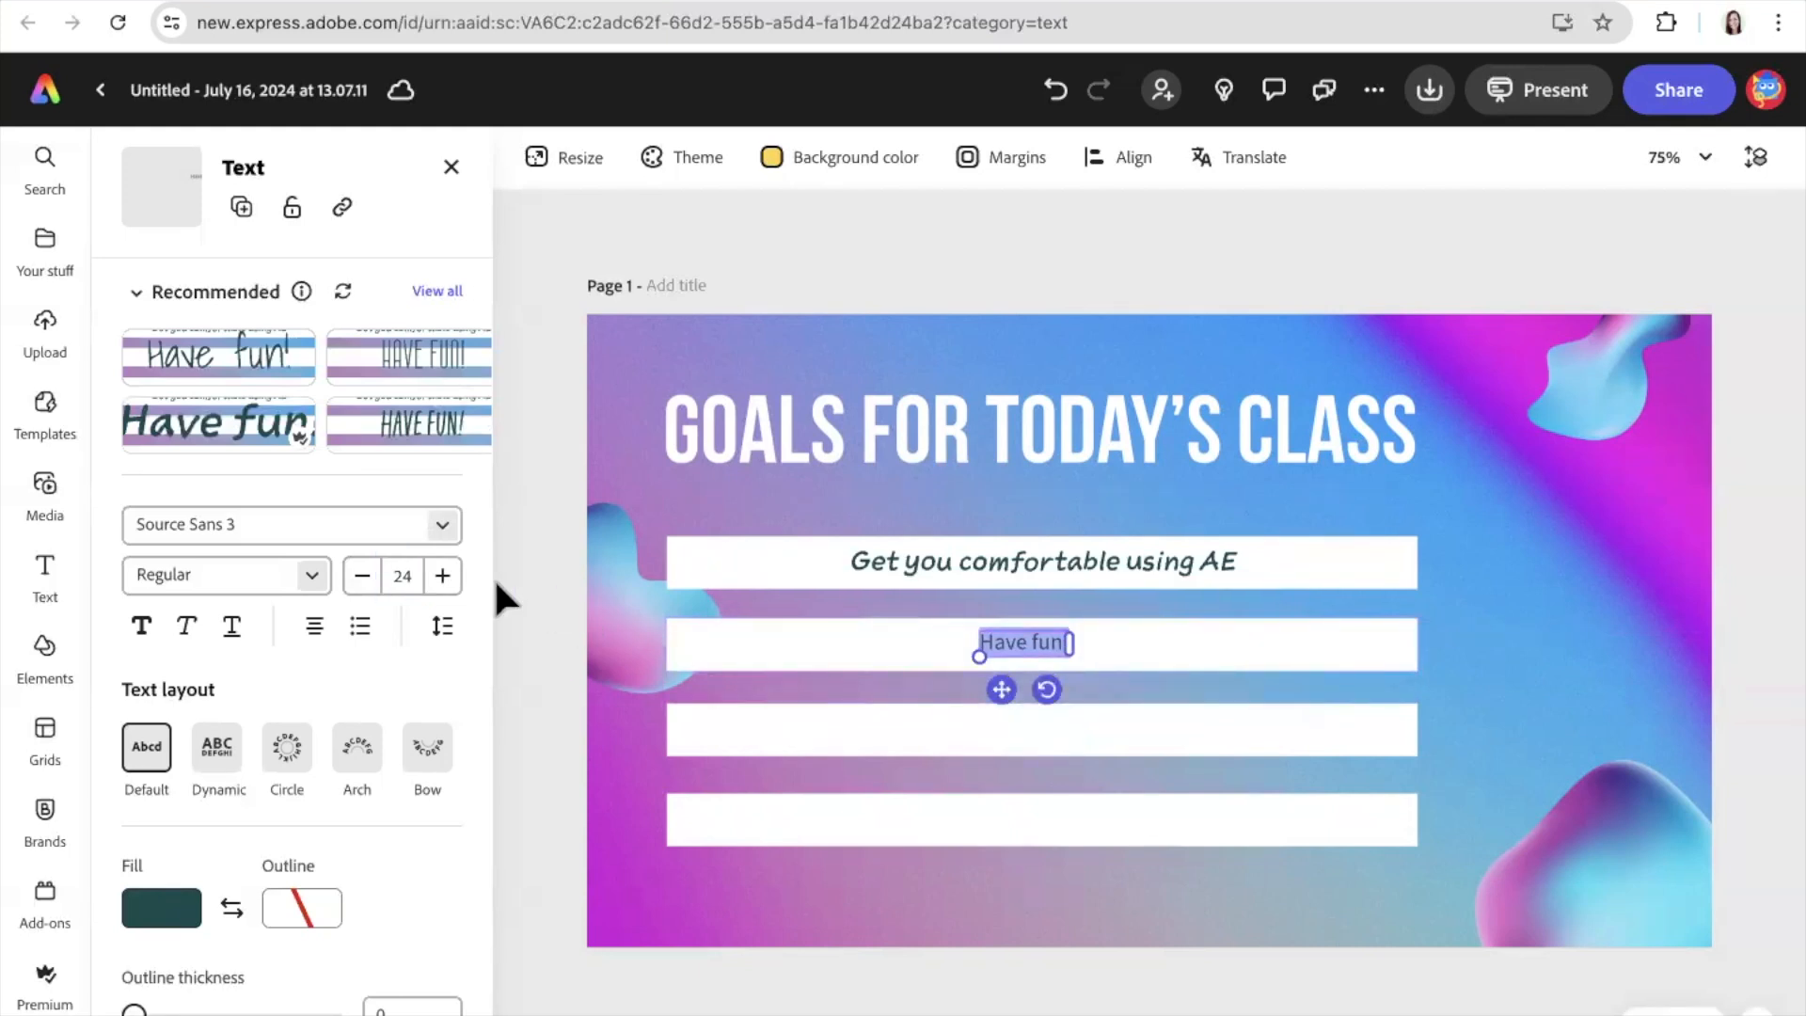
click(442, 576)
click(442, 575)
click(442, 576)
click(442, 576)
click(443, 576)
drag(1000, 696, 1000, 704)
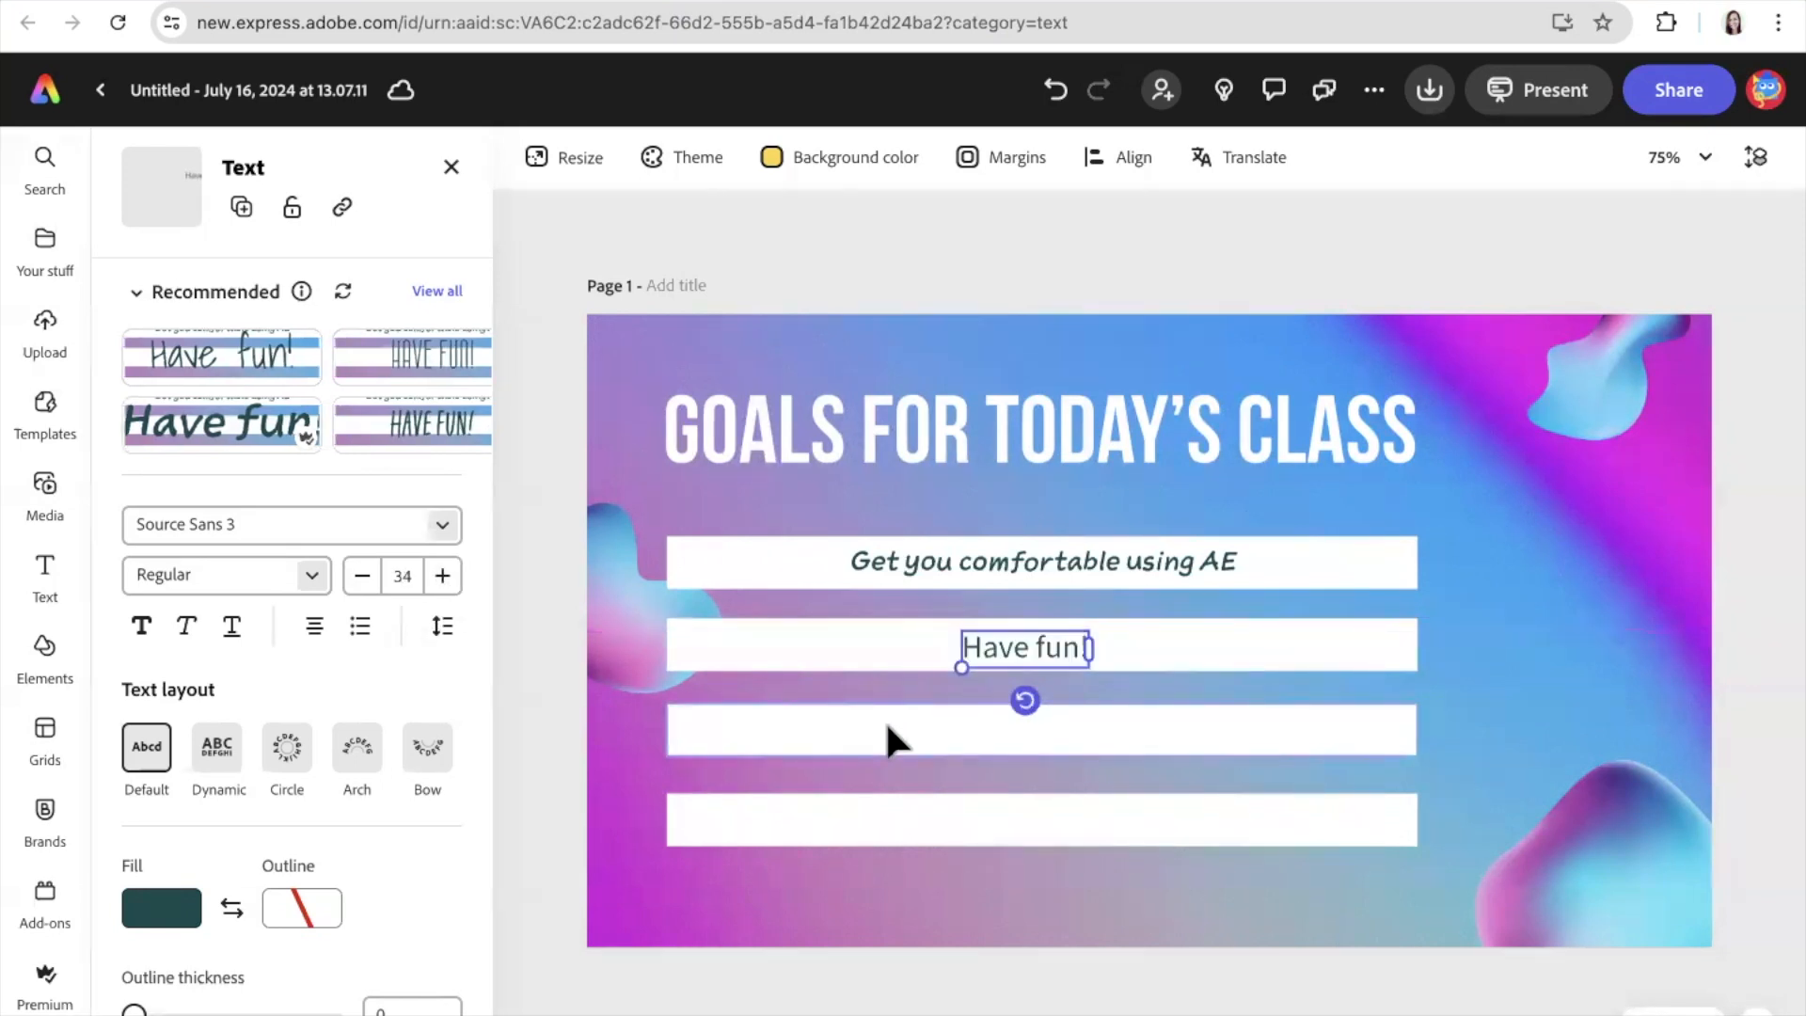
Step: Apply the recommended Shadows Into Light style to "Have fun!" and enlarge the text to nearly fill the bar's height
click(199, 376)
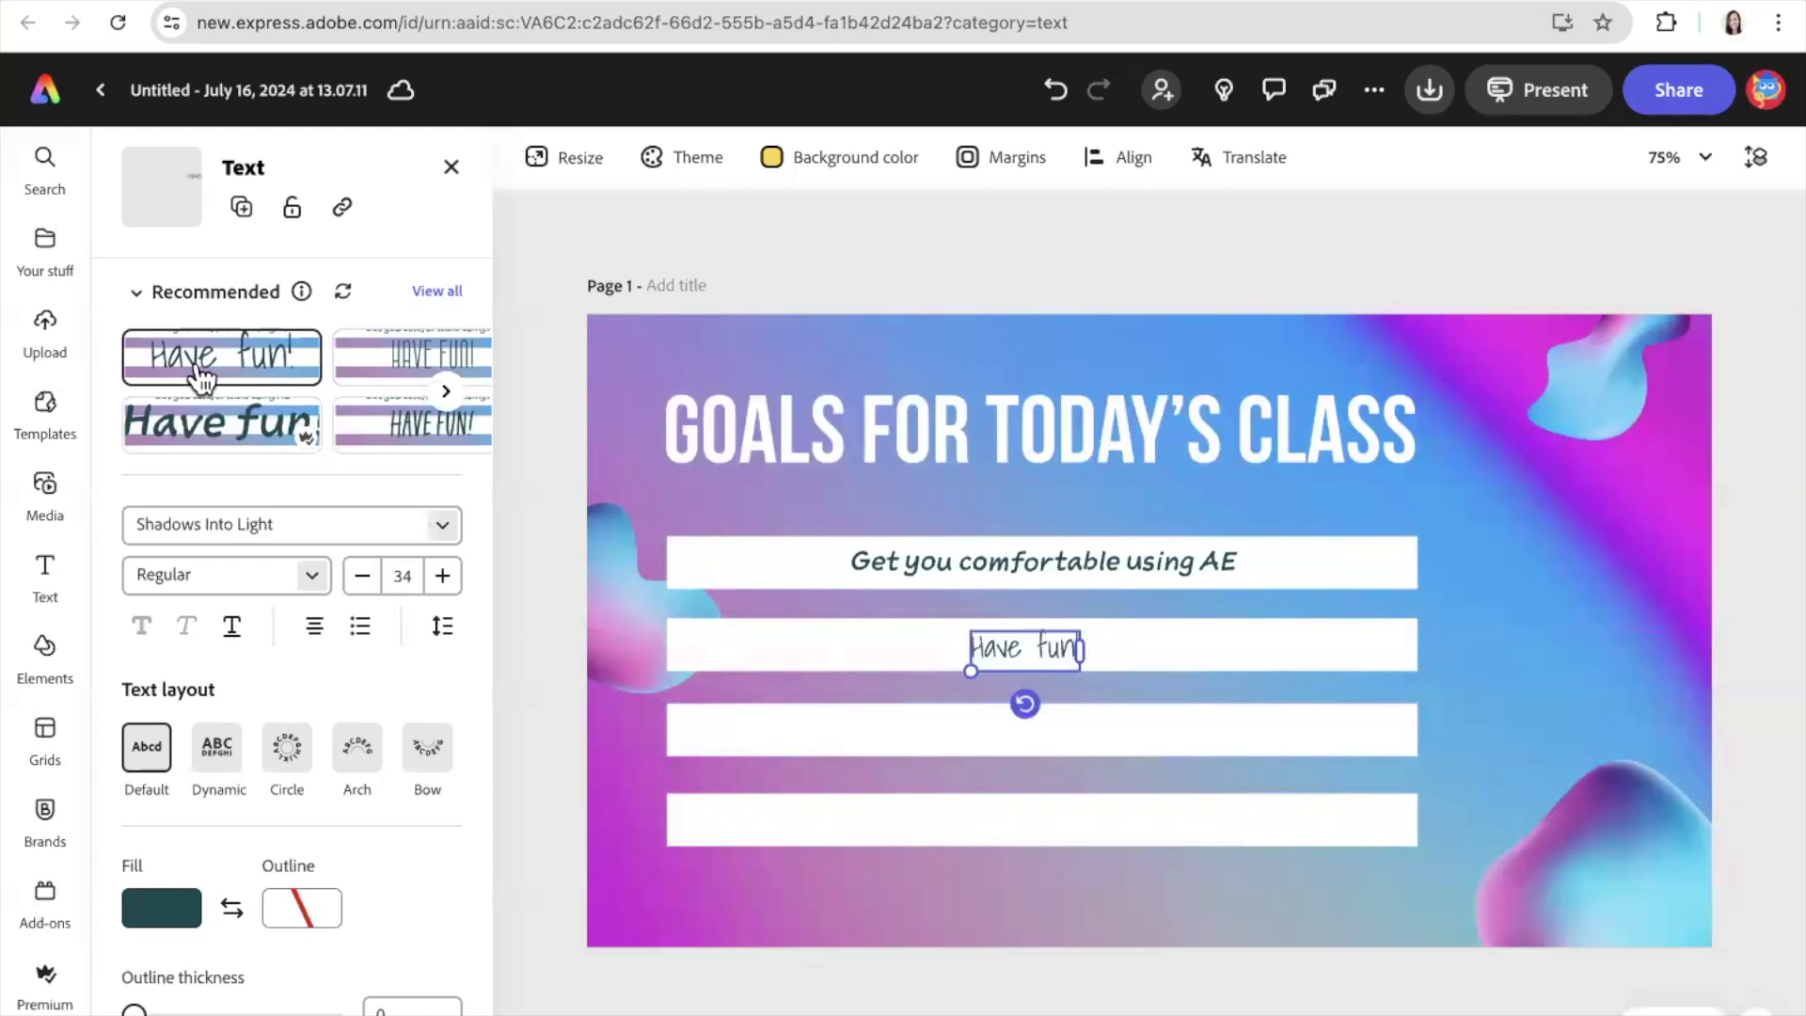
click(442, 576)
click(442, 576)
click(442, 576)
click(442, 575)
click(442, 575)
click(442, 575)
click(442, 576)
click(442, 576)
click(442, 576)
click(442, 575)
click(708, 719)
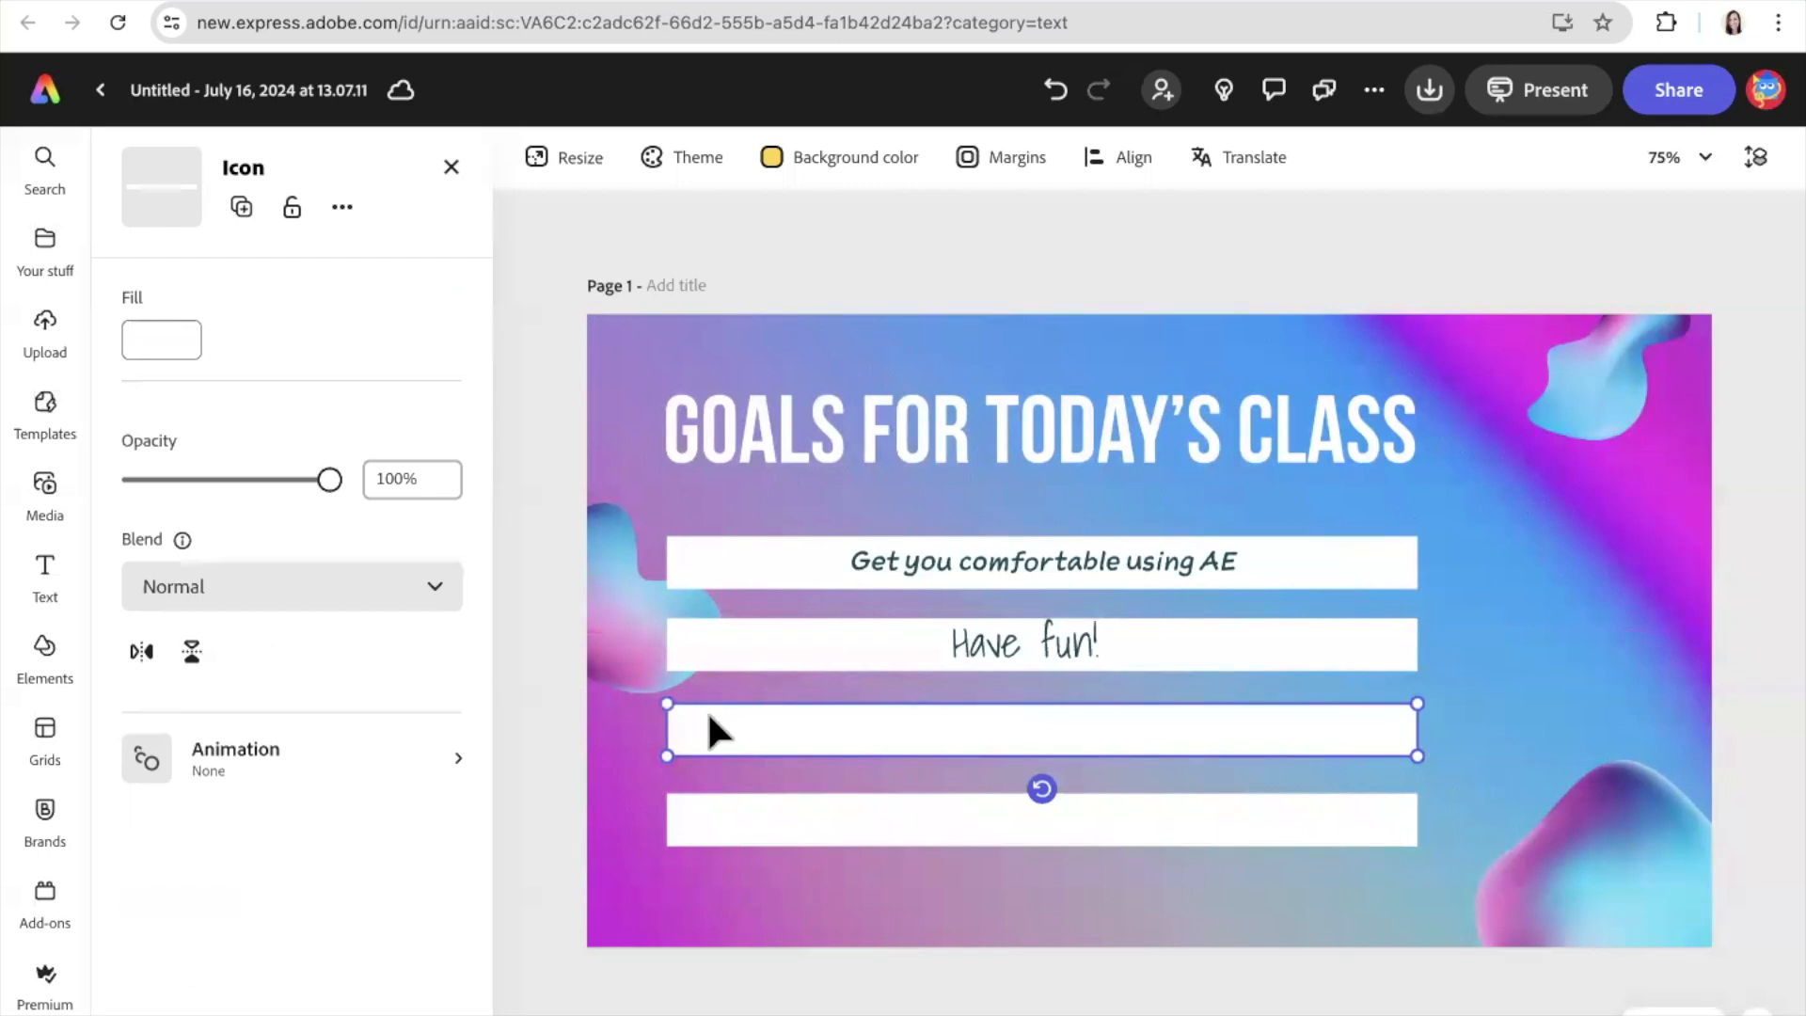
click(47, 579)
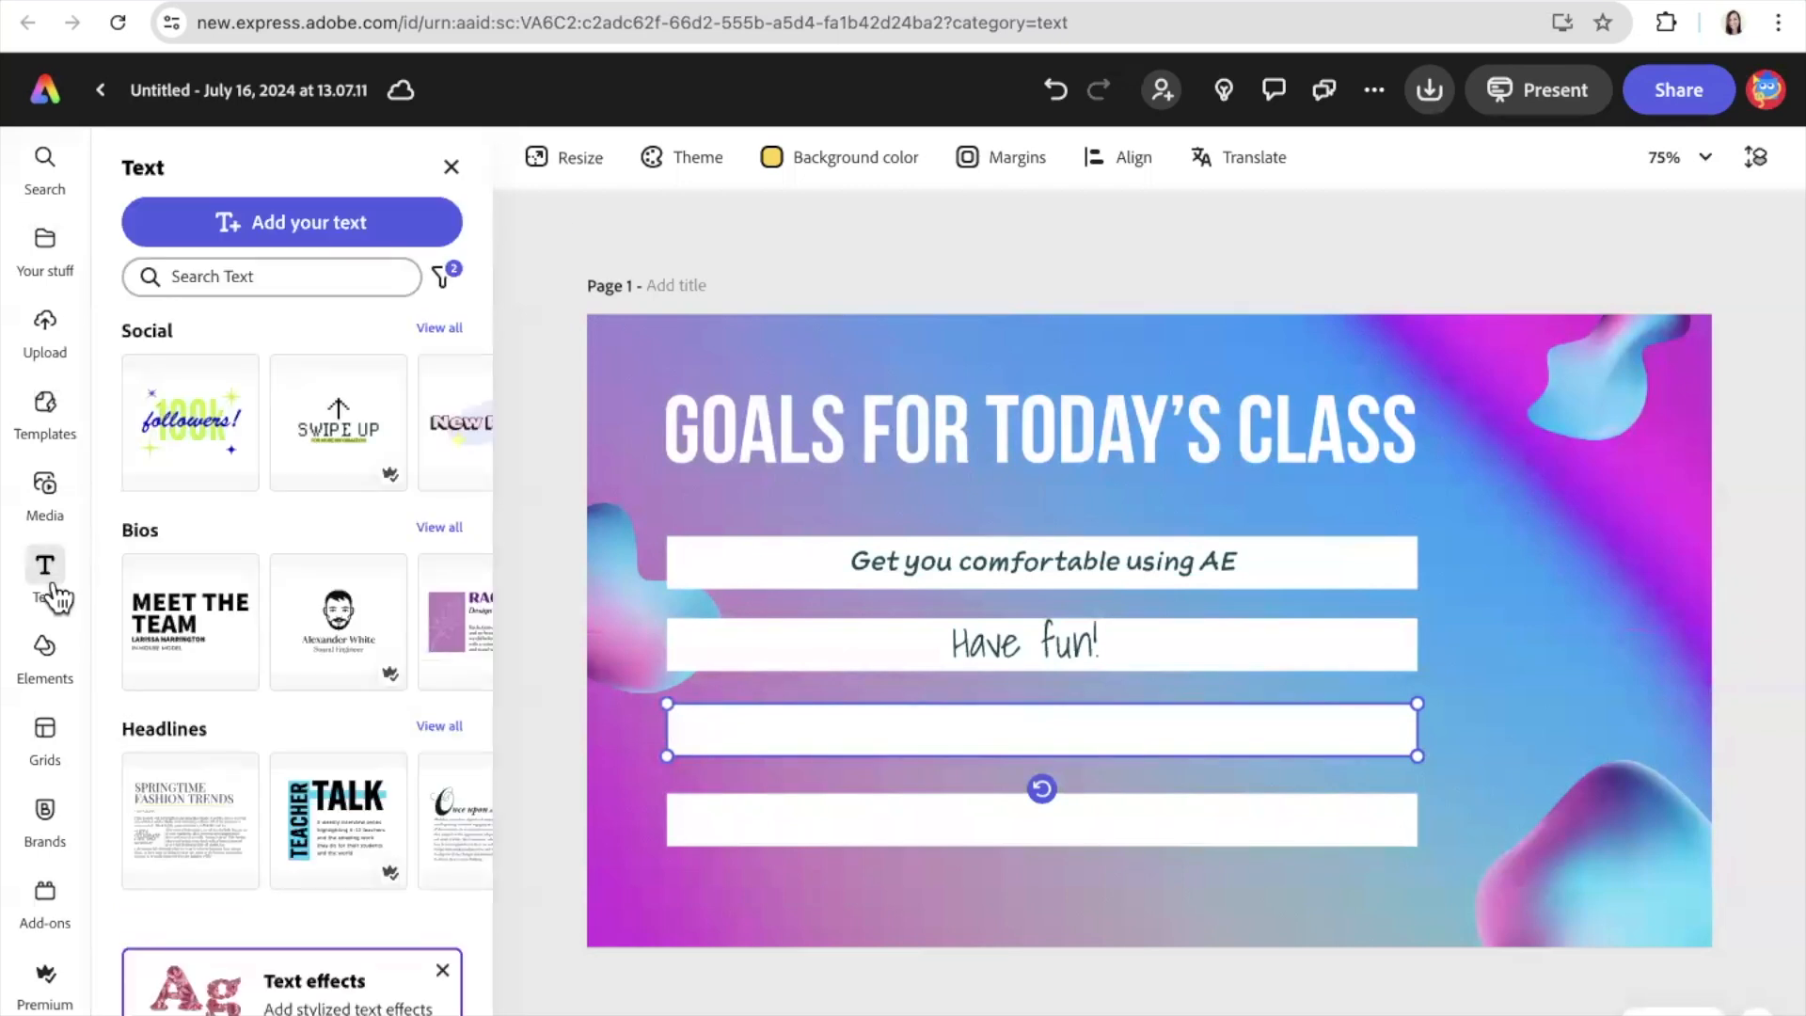
click(245, 225)
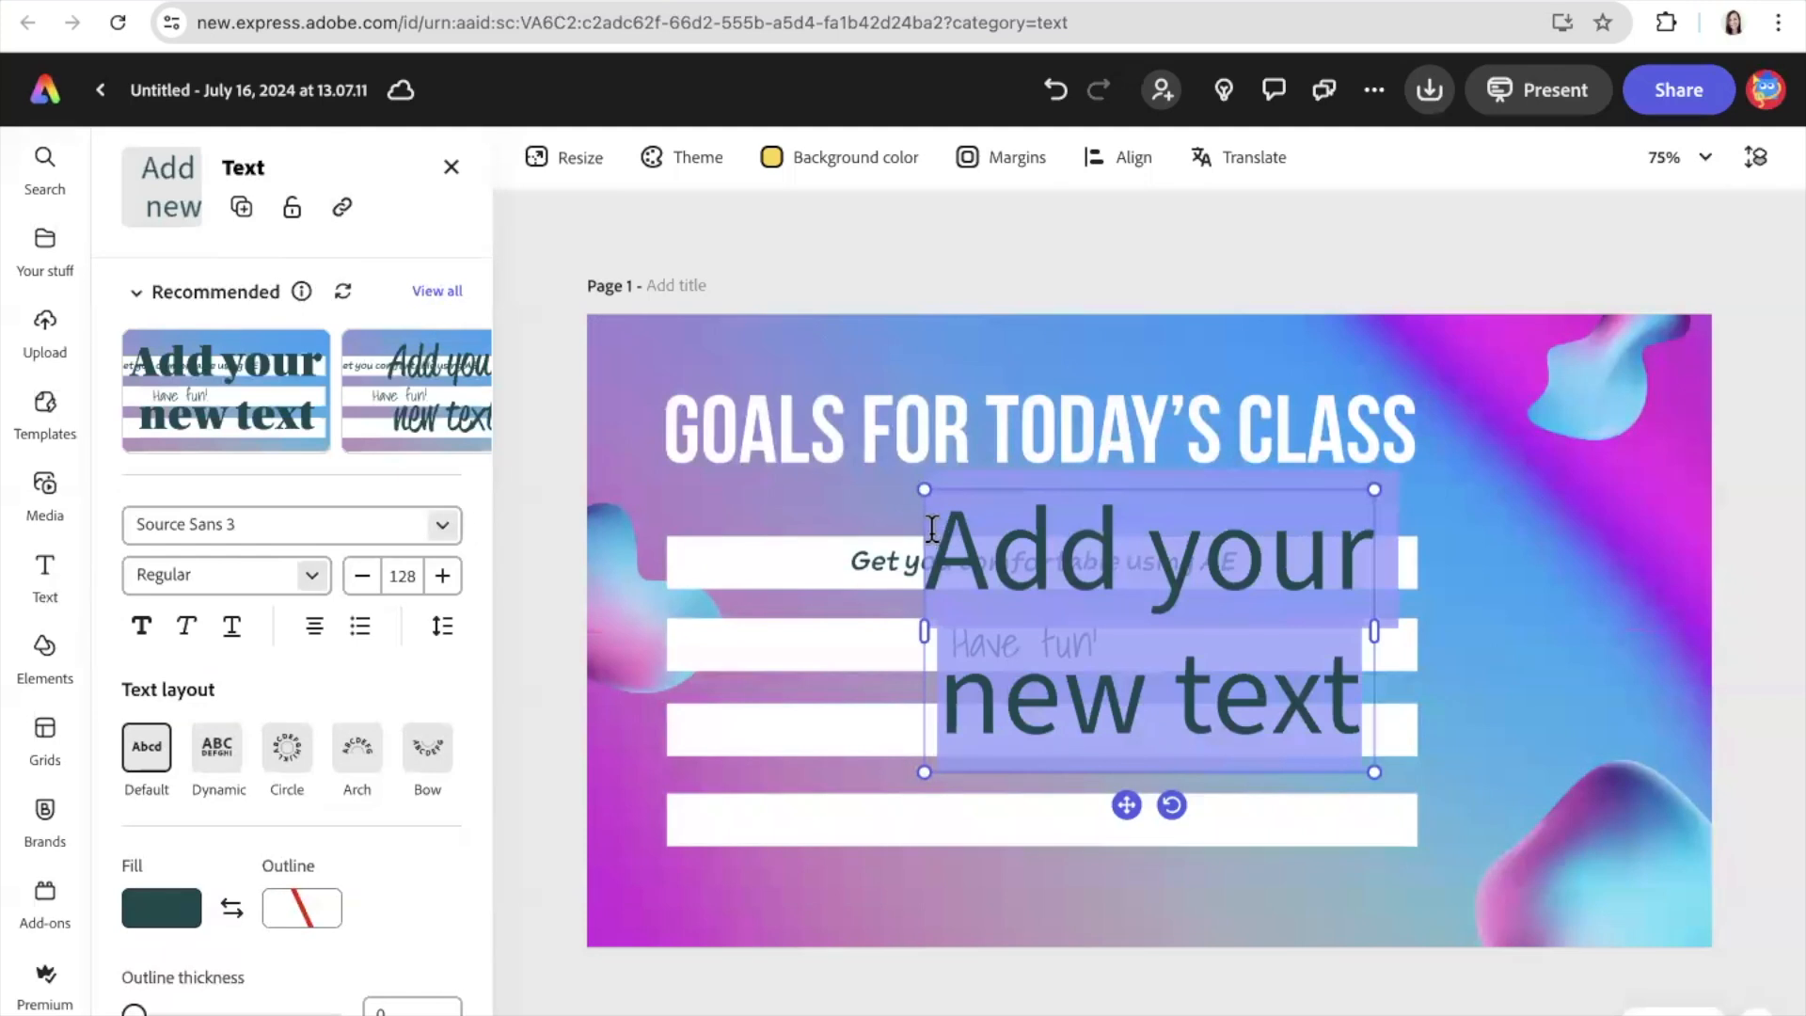
key(BackSpace)
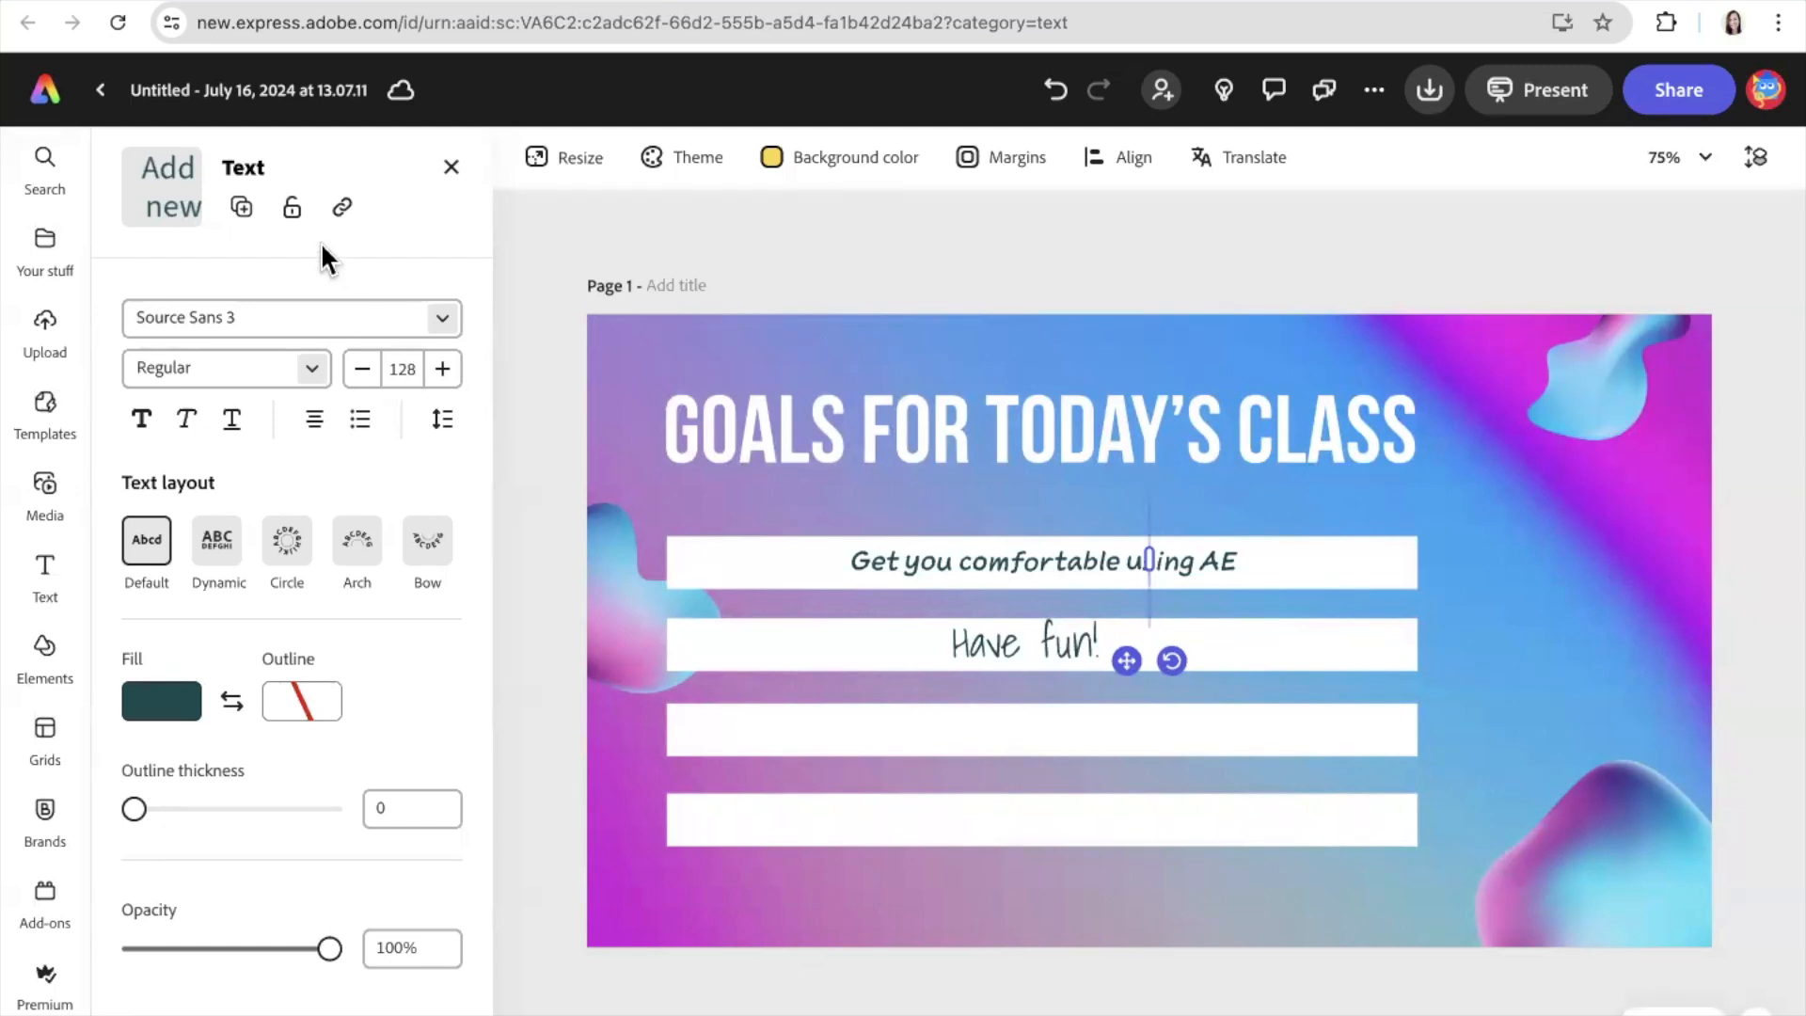
click(451, 169)
click(451, 169)
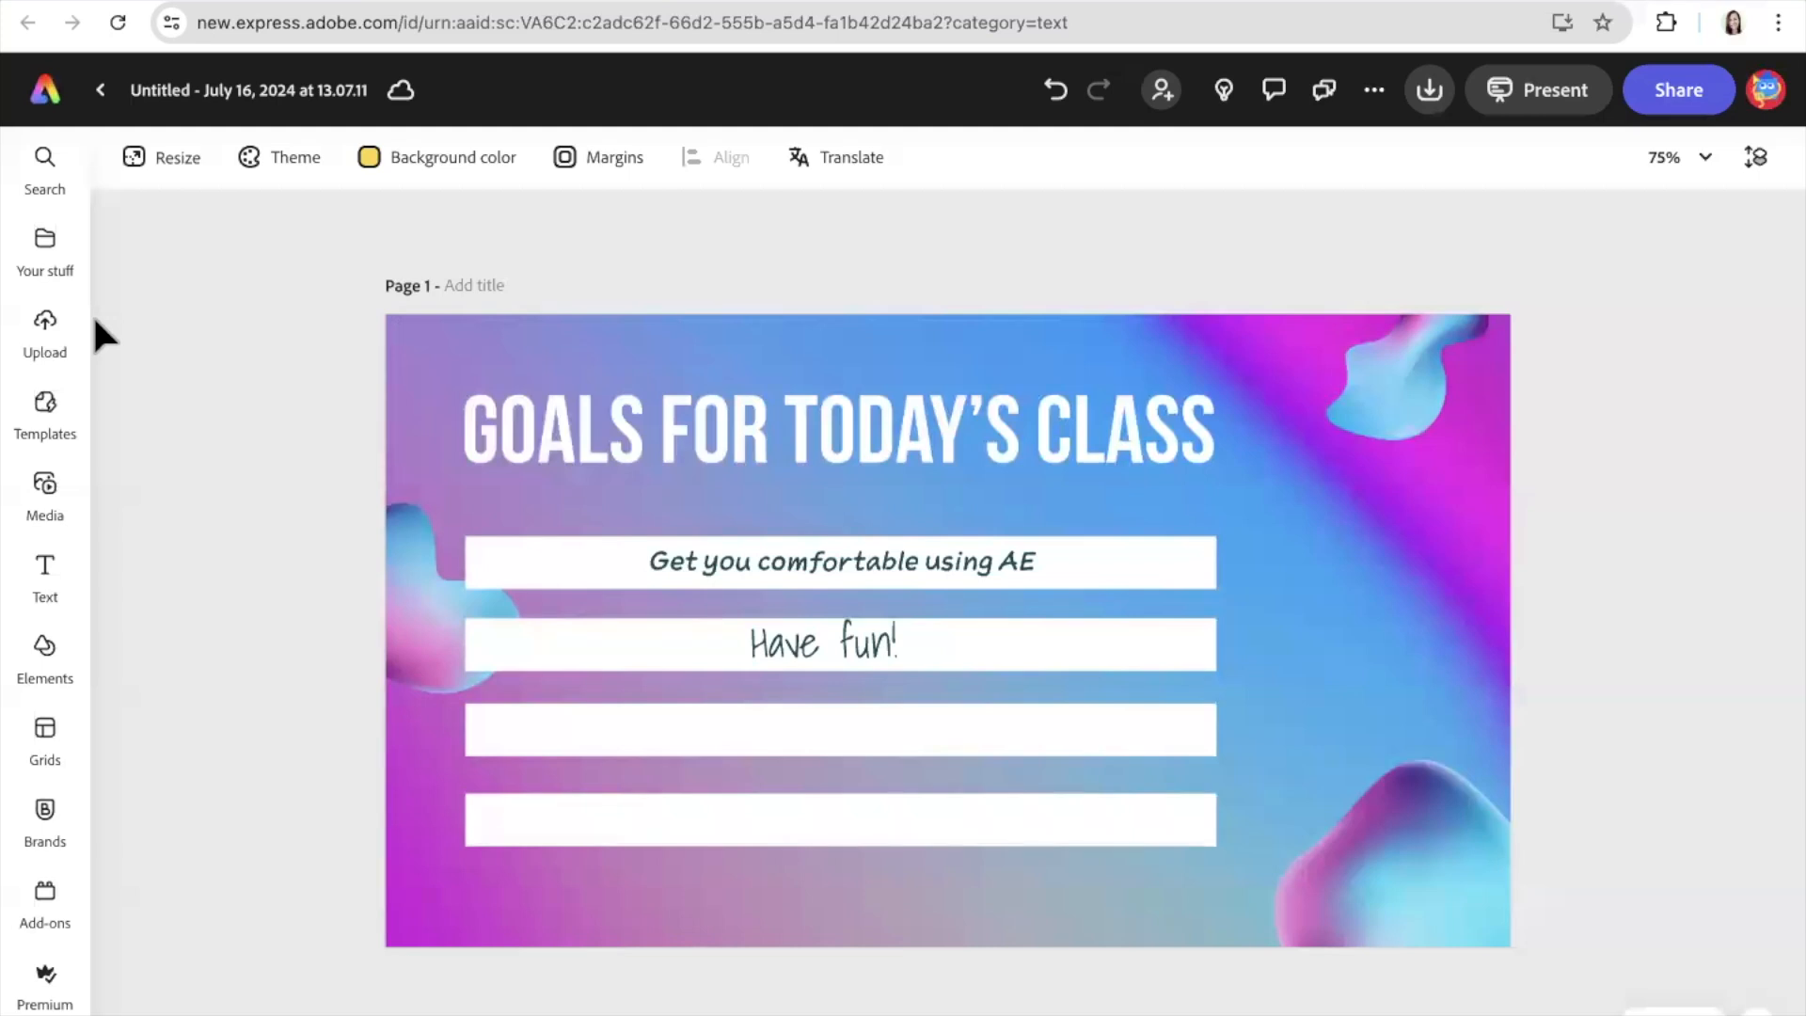
Step: Leave the design to look through the home page's creation tools and templates, and open the saved files in Your stuff
click(47, 94)
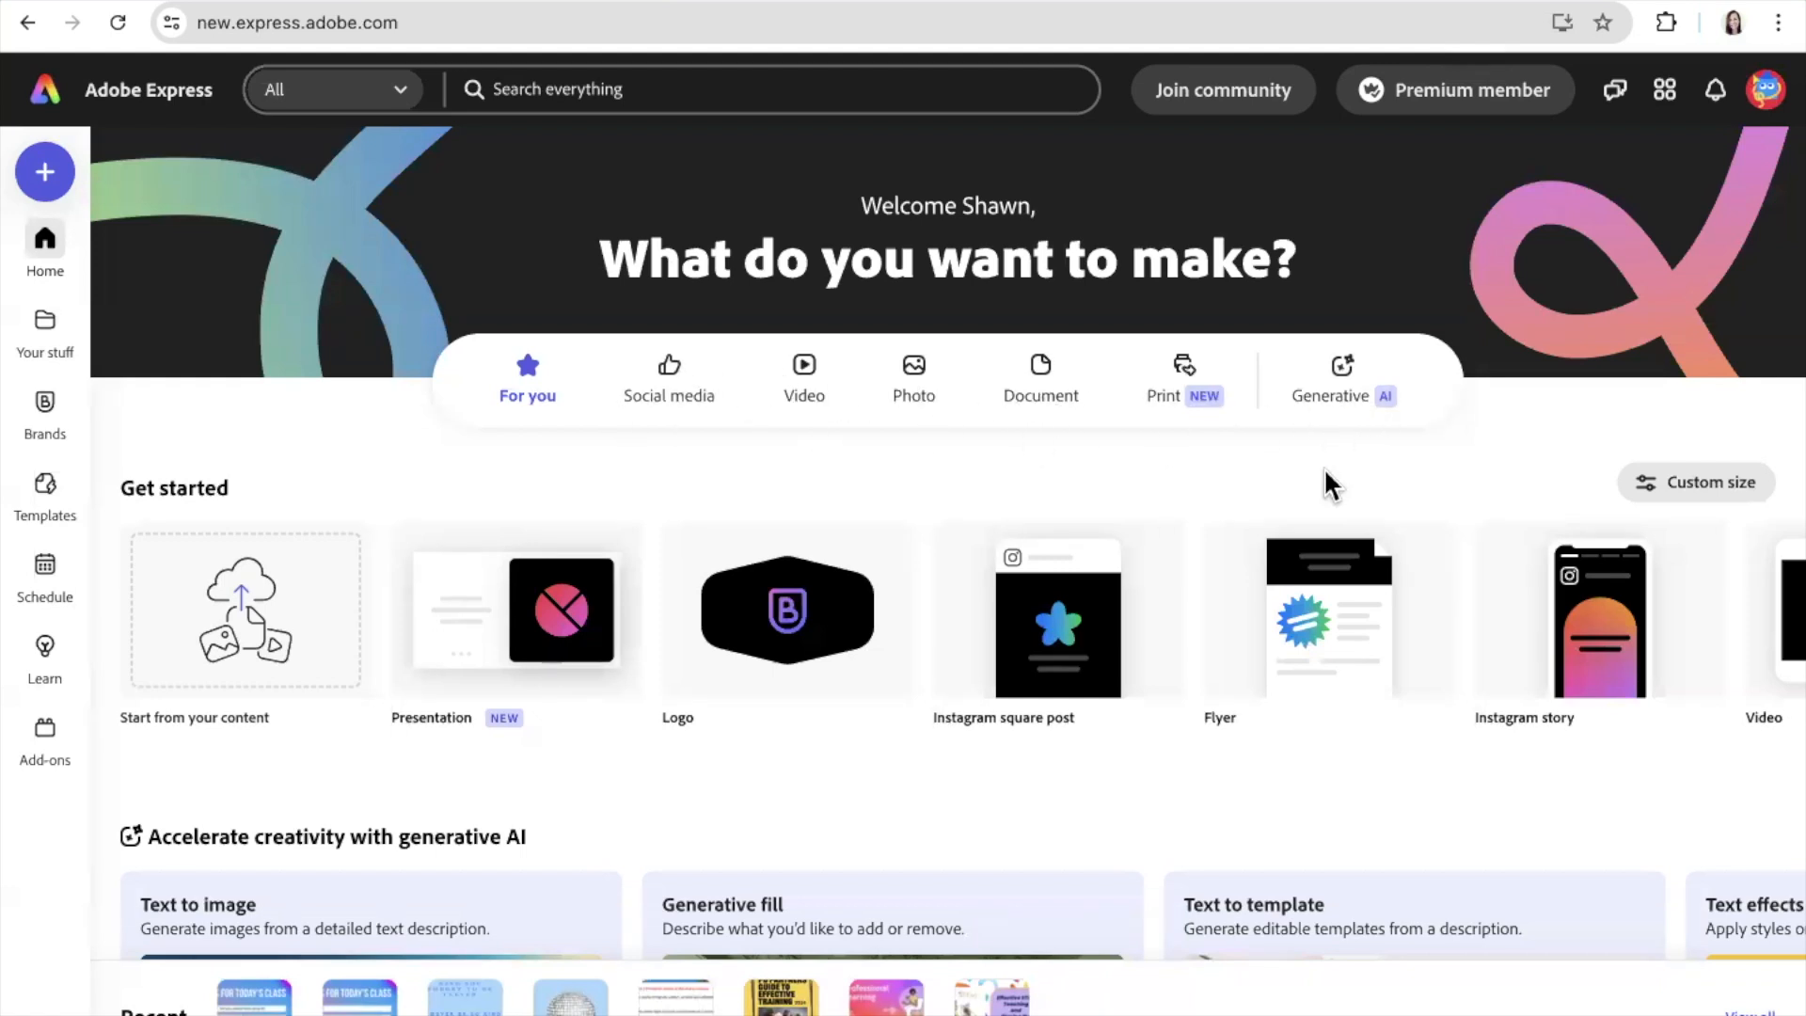
mouse_move(1612, 616)
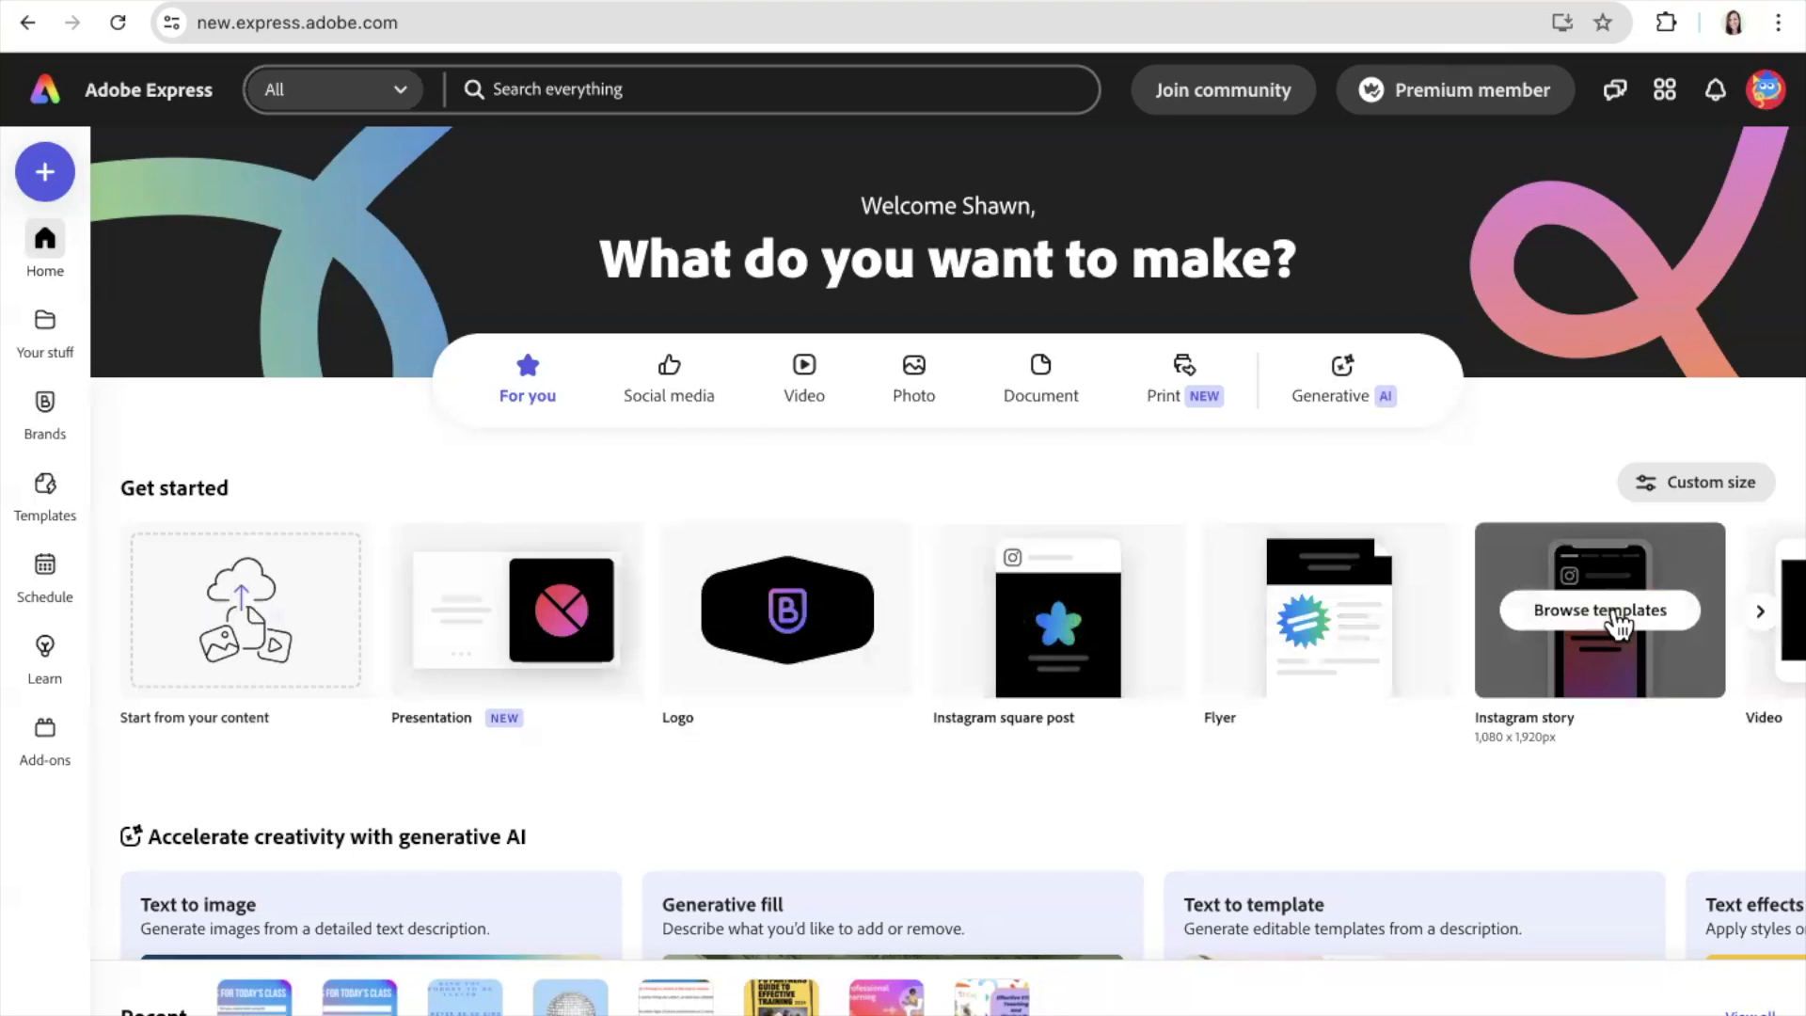
scroll(1020, 753, down, 5)
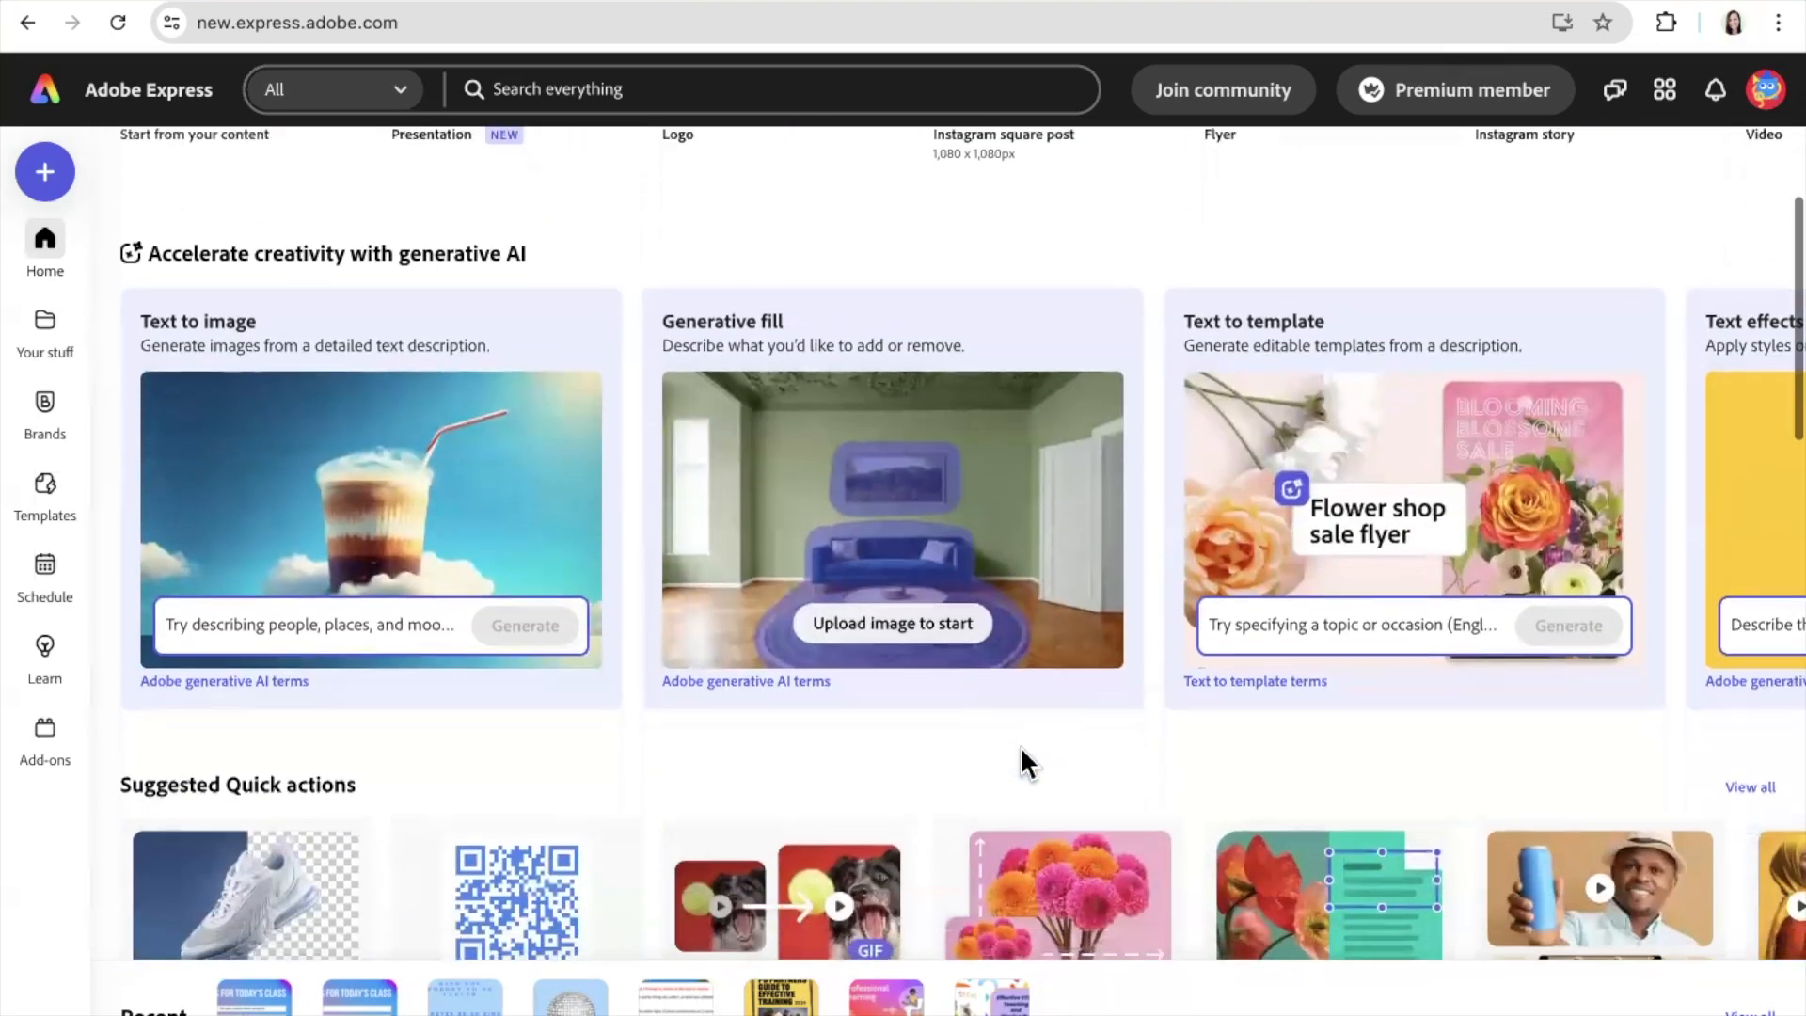
scroll(1020, 745, down, 6)
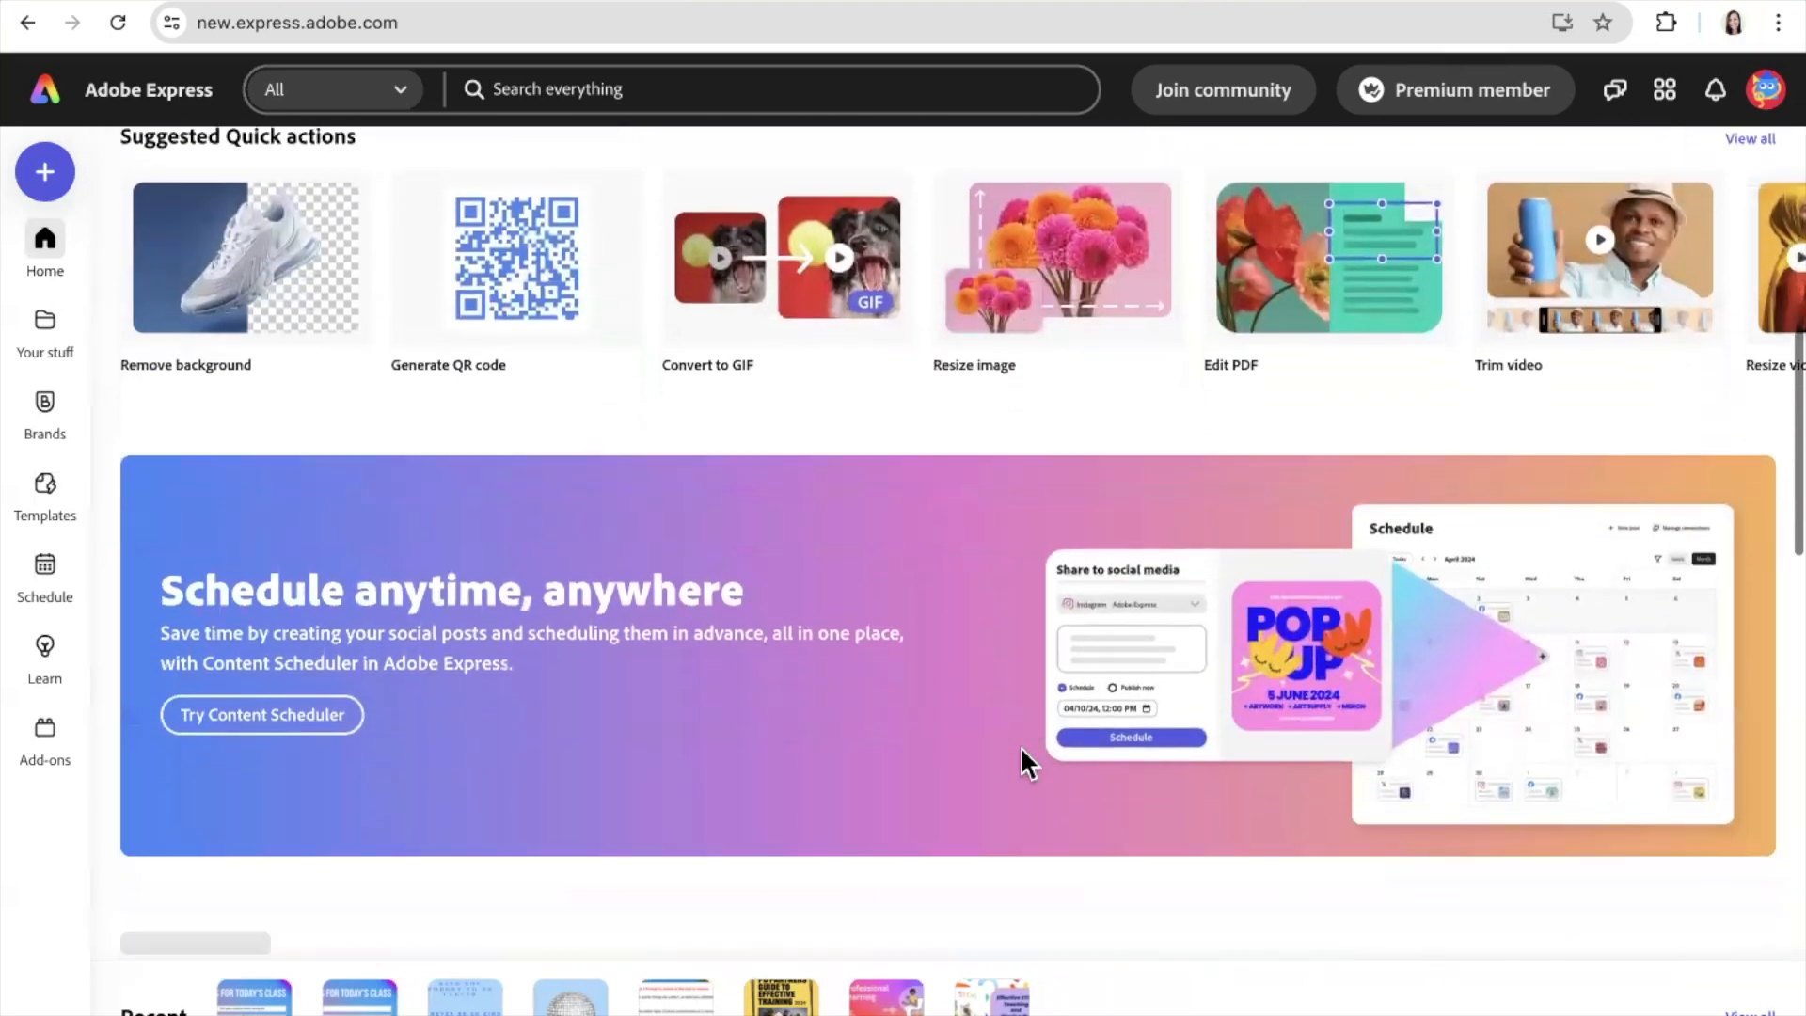
scroll(1019, 747, down, 6)
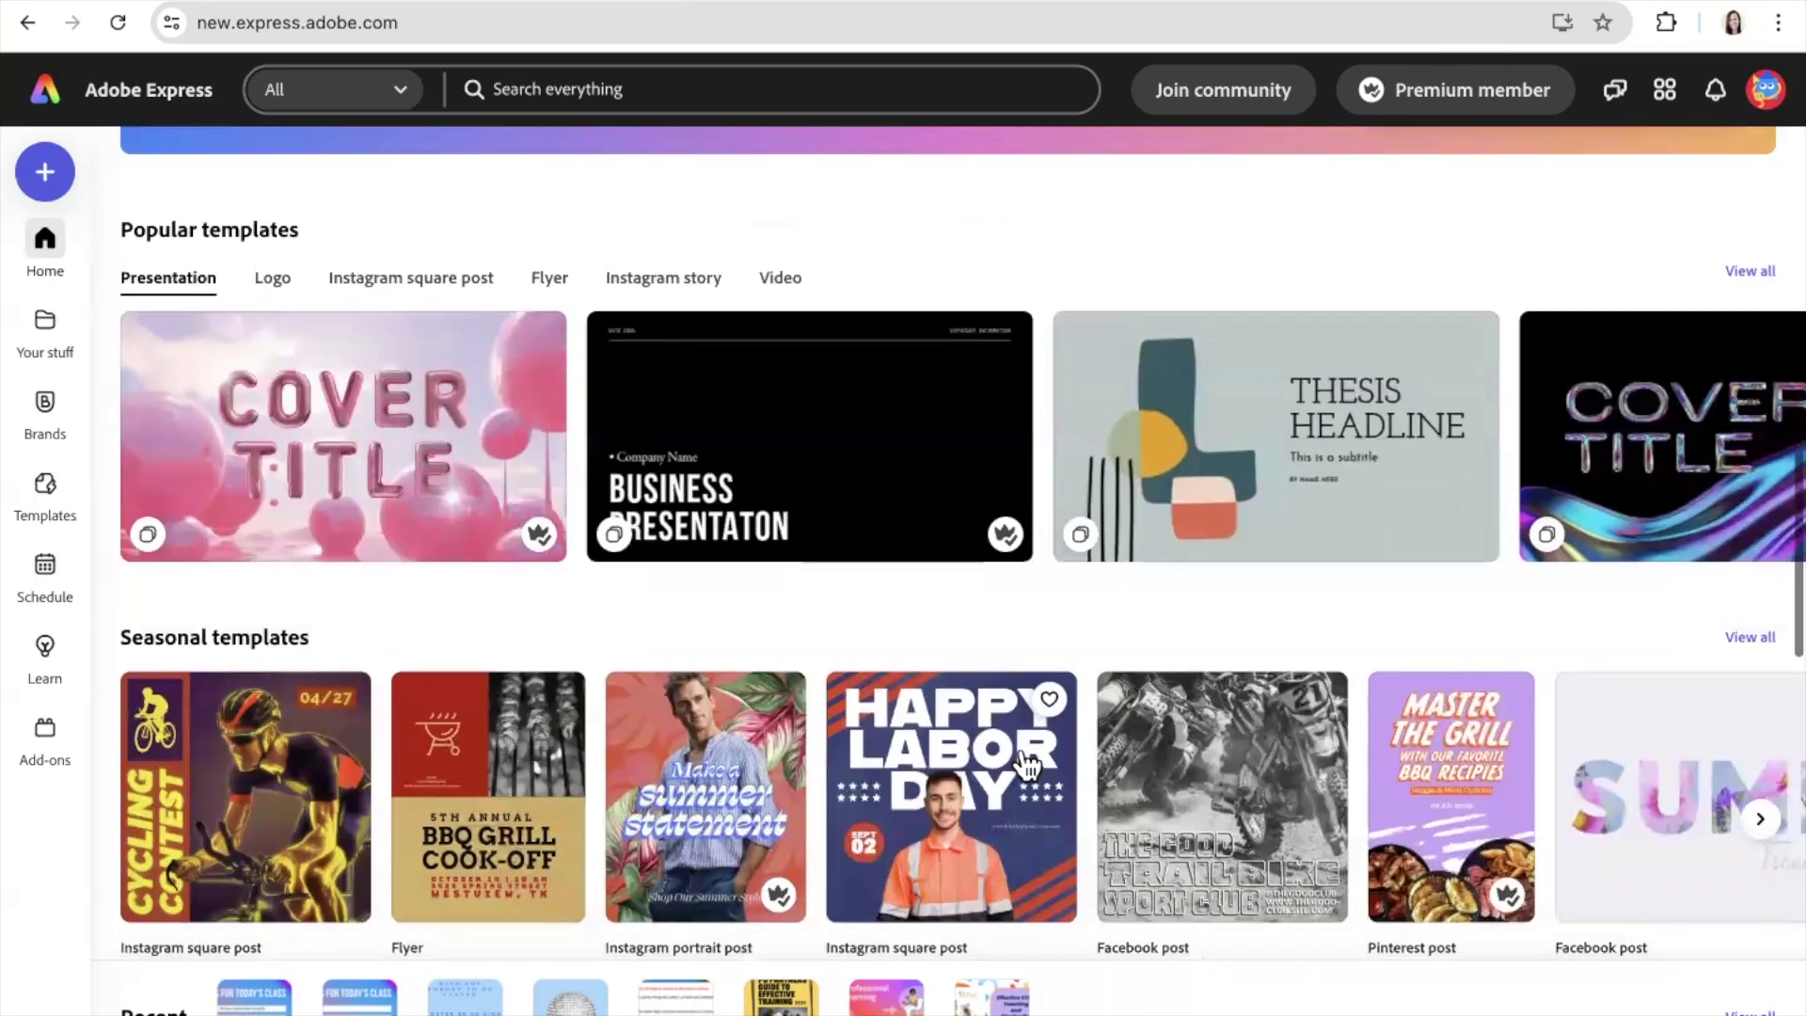
scroll(1028, 766, down, 2)
scroll(1028, 767, up, 2)
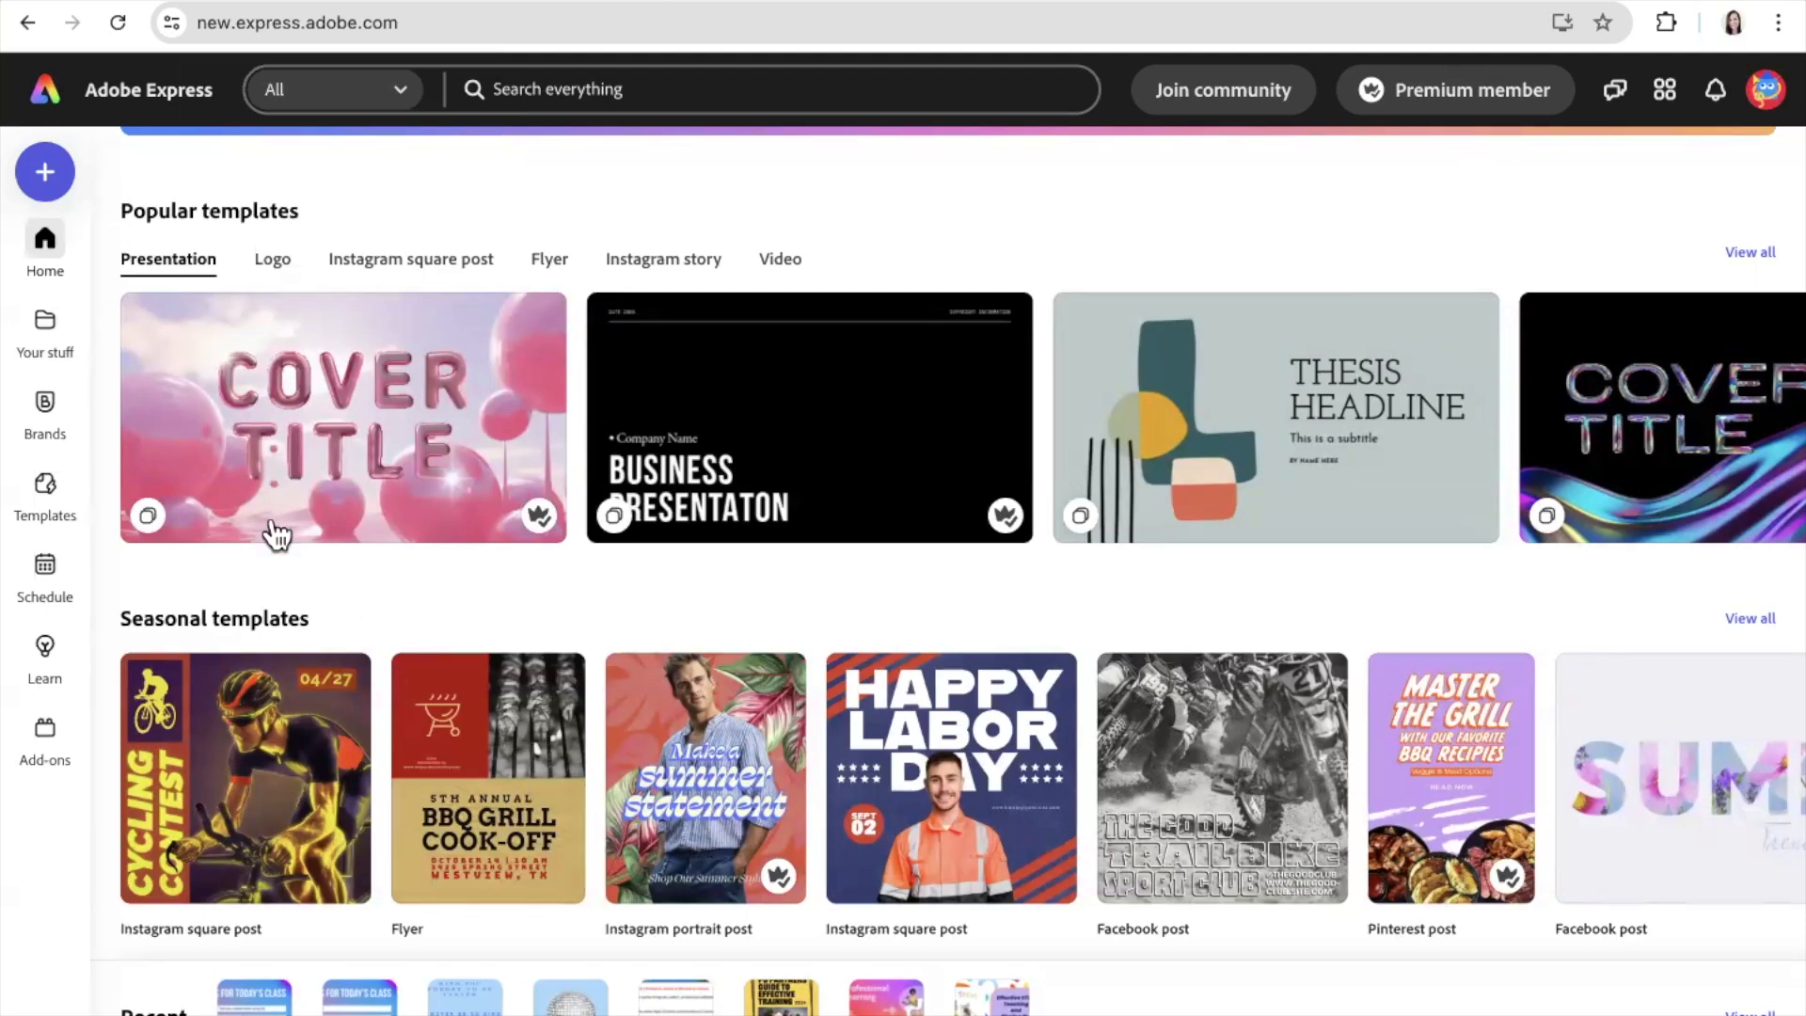
click(47, 335)
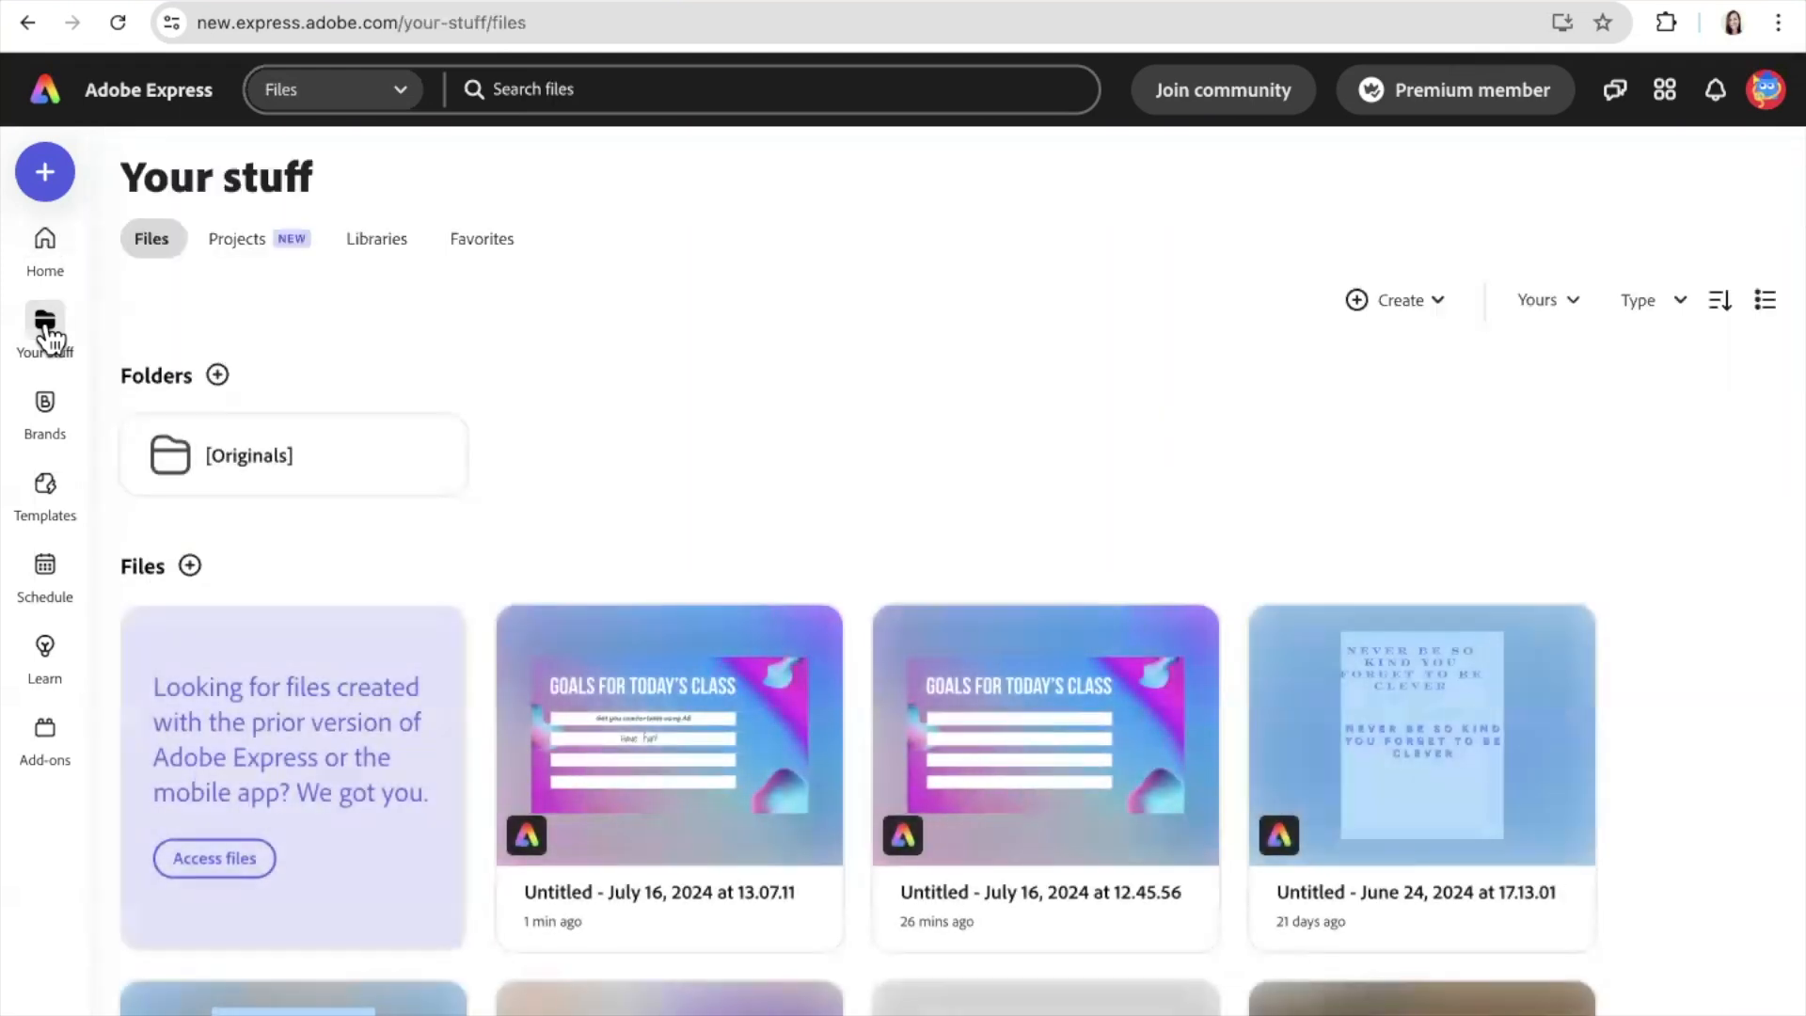
Step: Look through all the saved designs in the account's files and return to the start of the list
scroll(536, 633, down, 4)
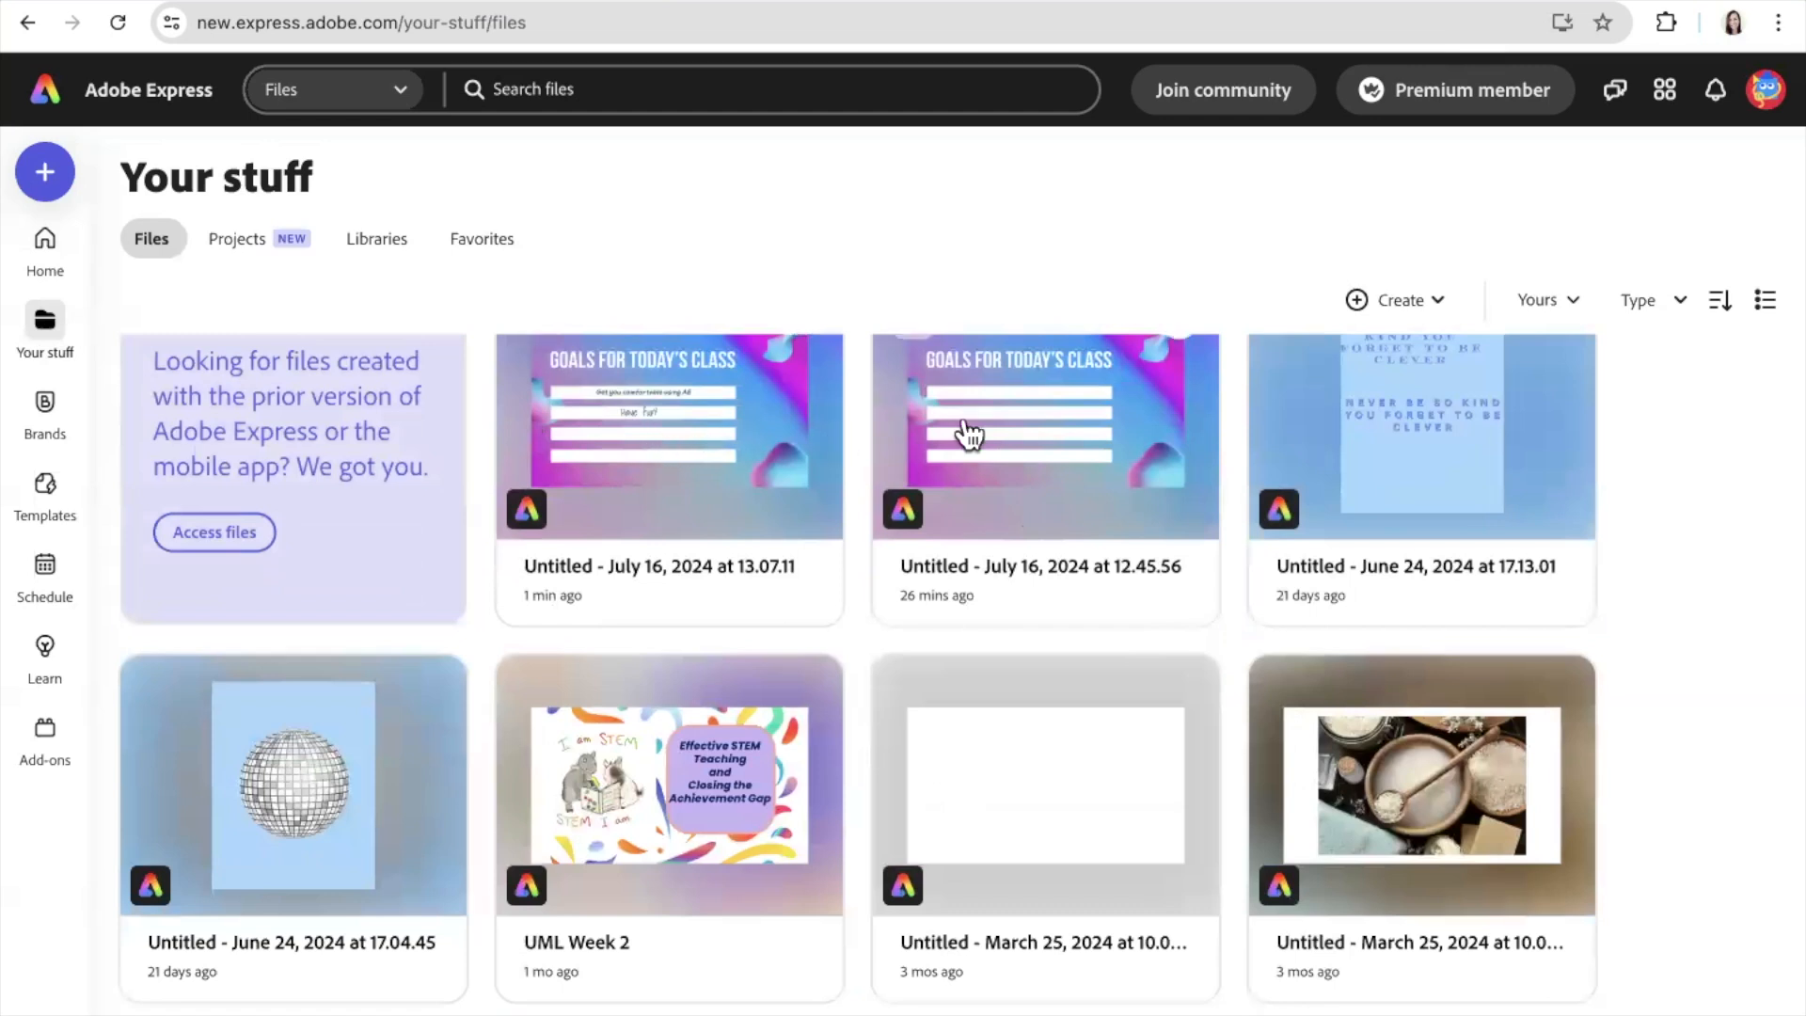
scroll(843, 505, down, 6)
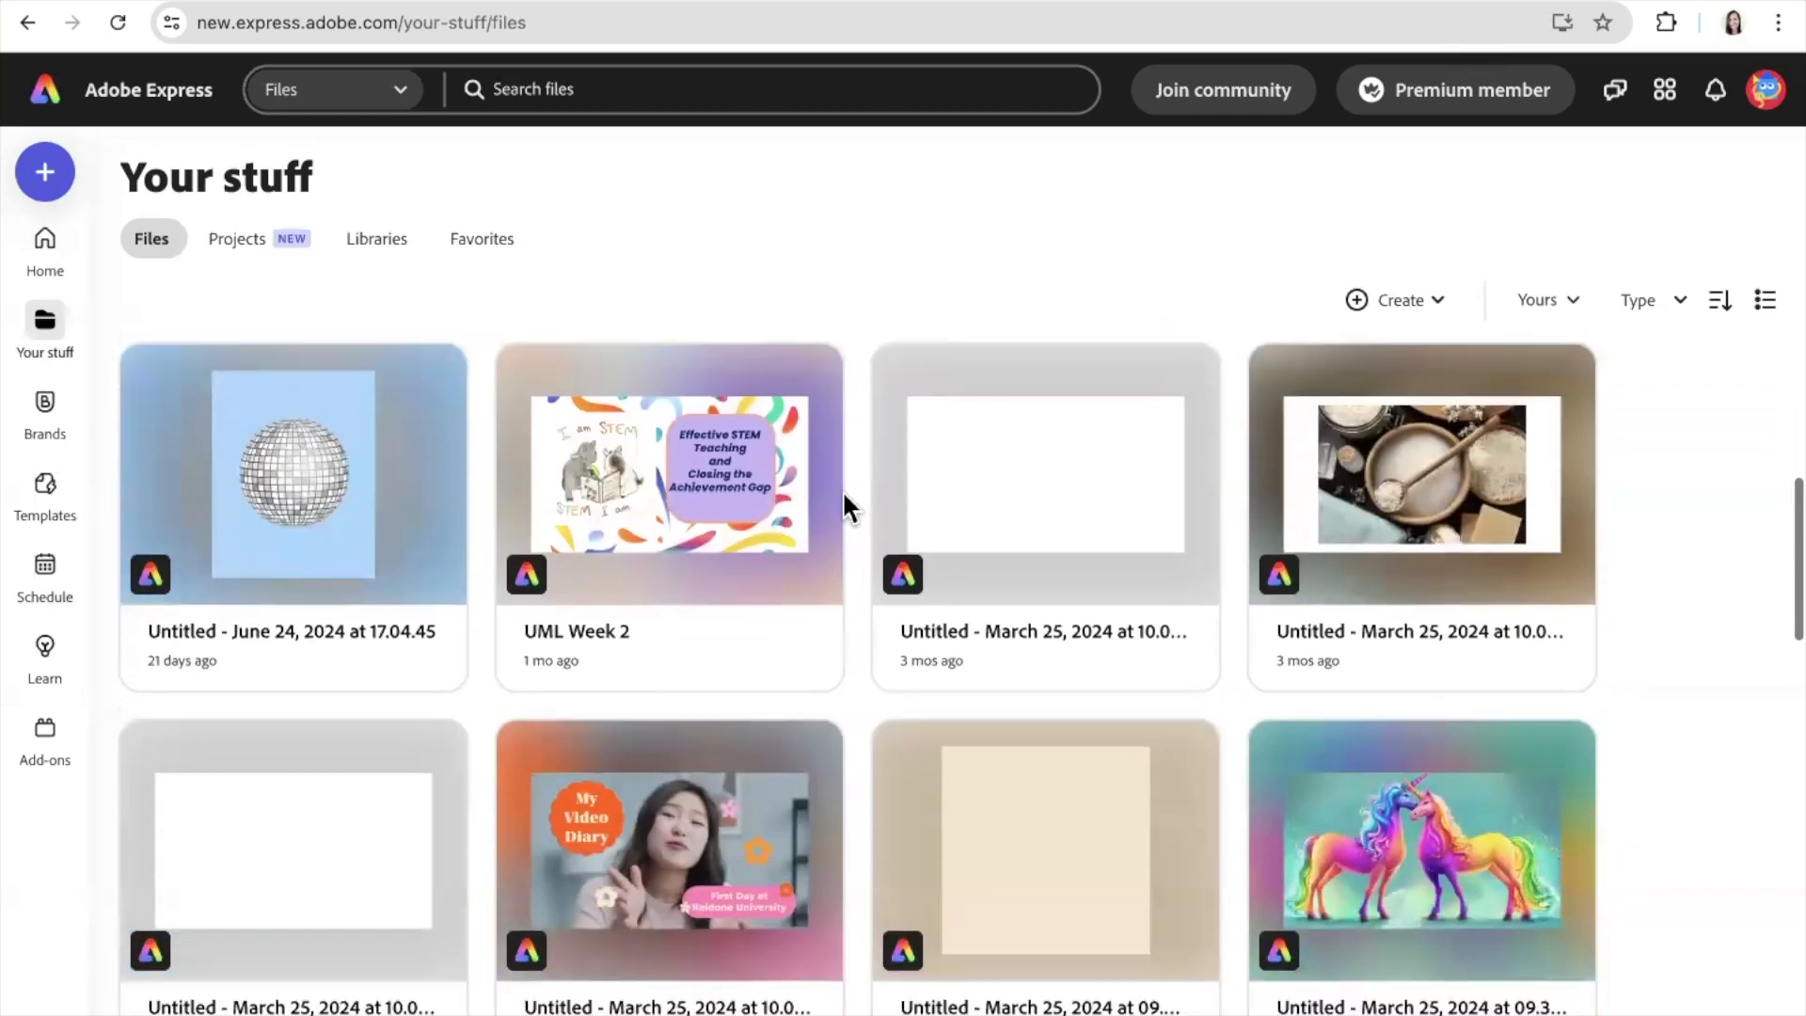
scroll(843, 498, down, 5)
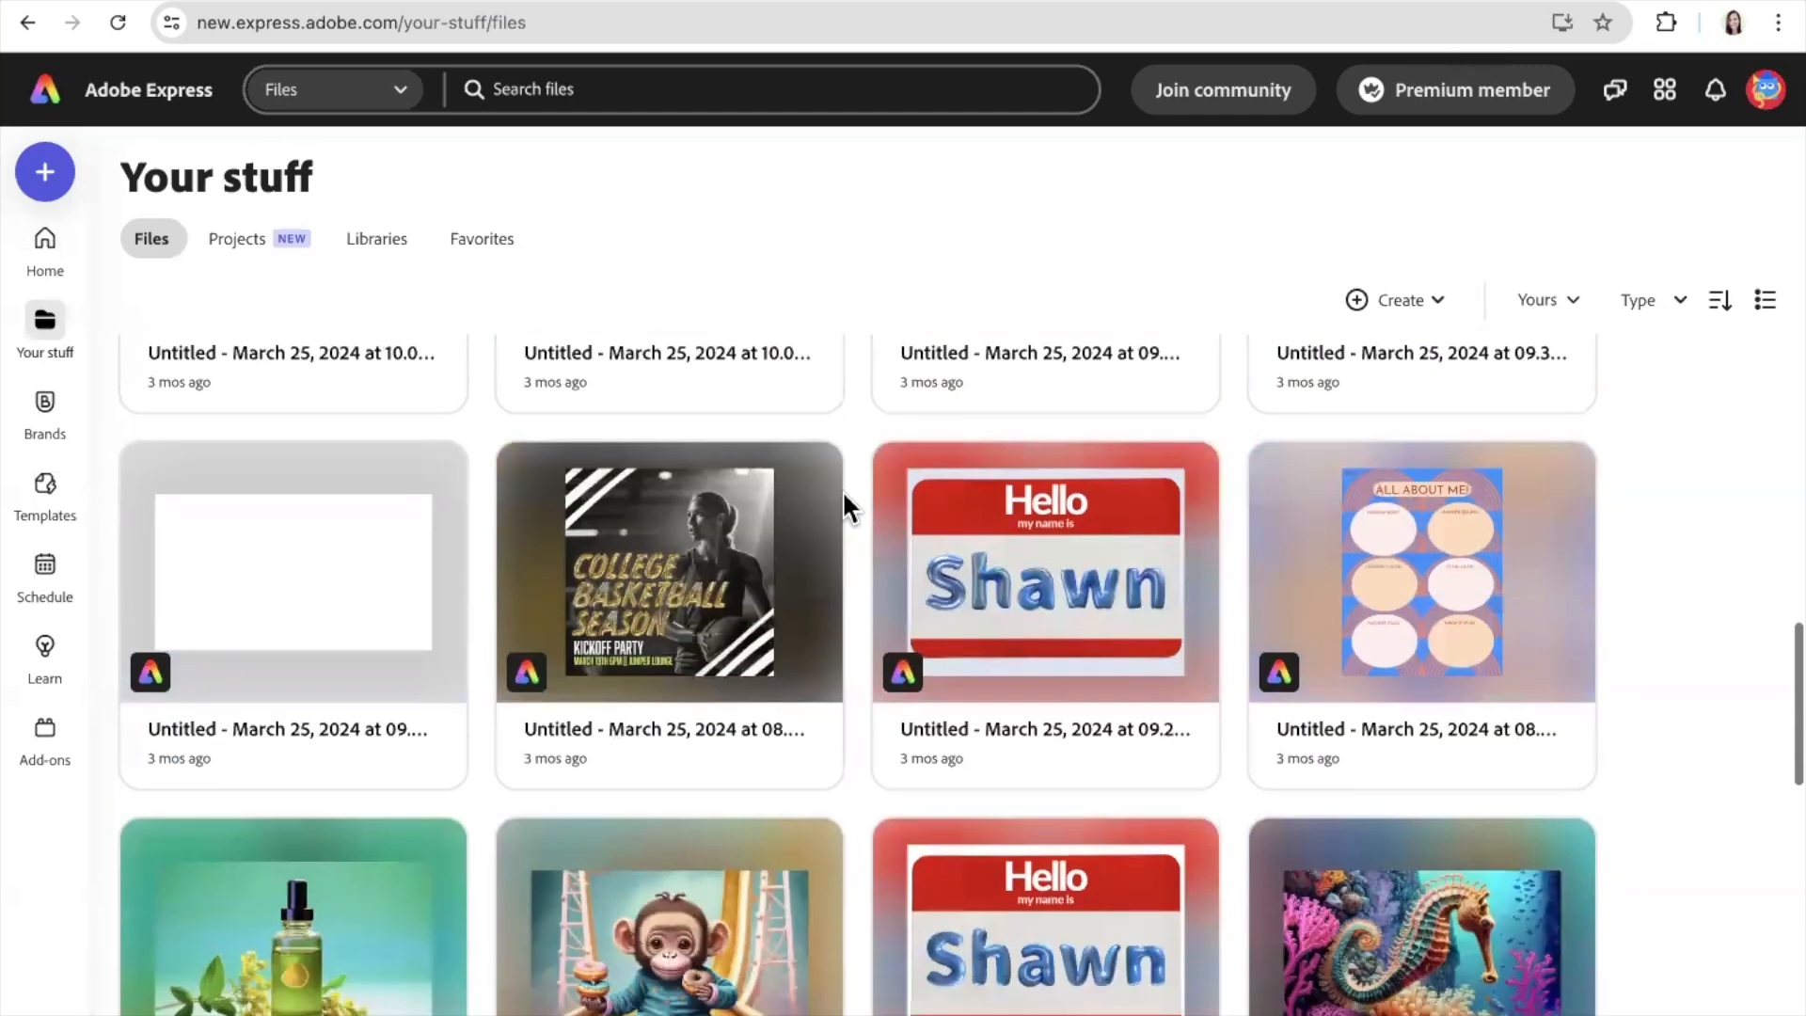
scroll(1191, 585, down, 6)
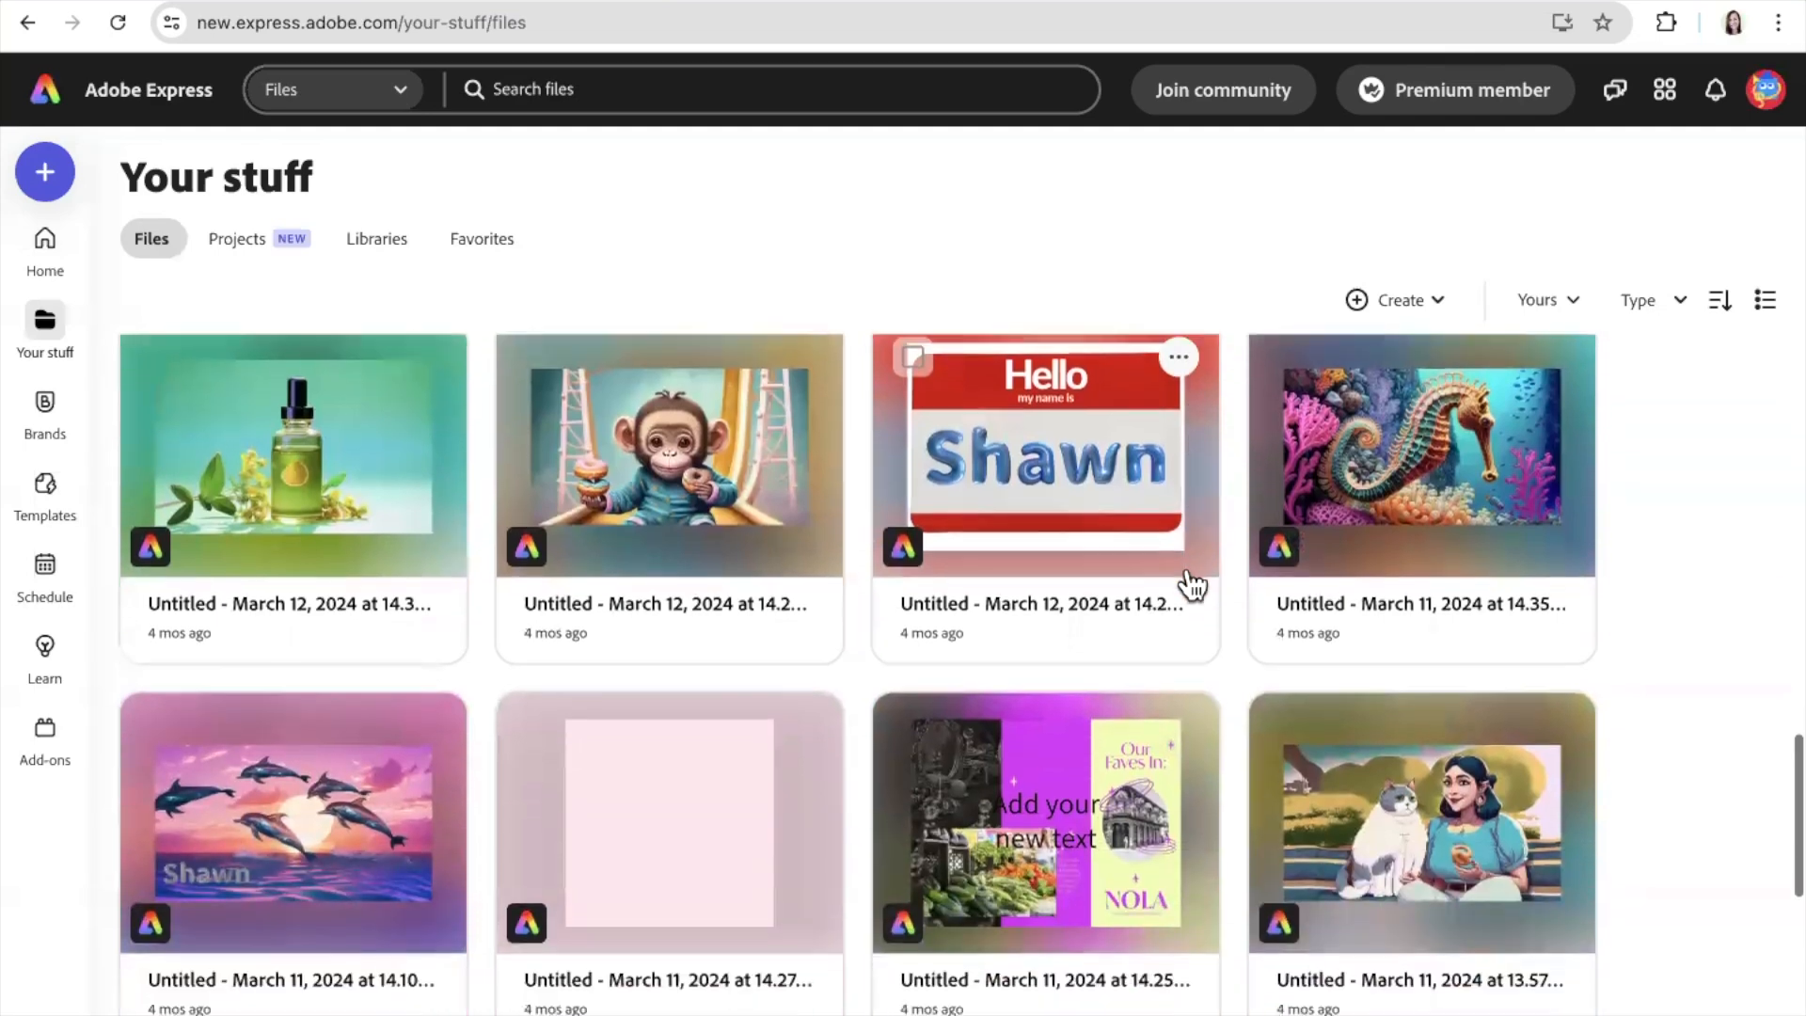
scroll(1191, 583, down, 8)
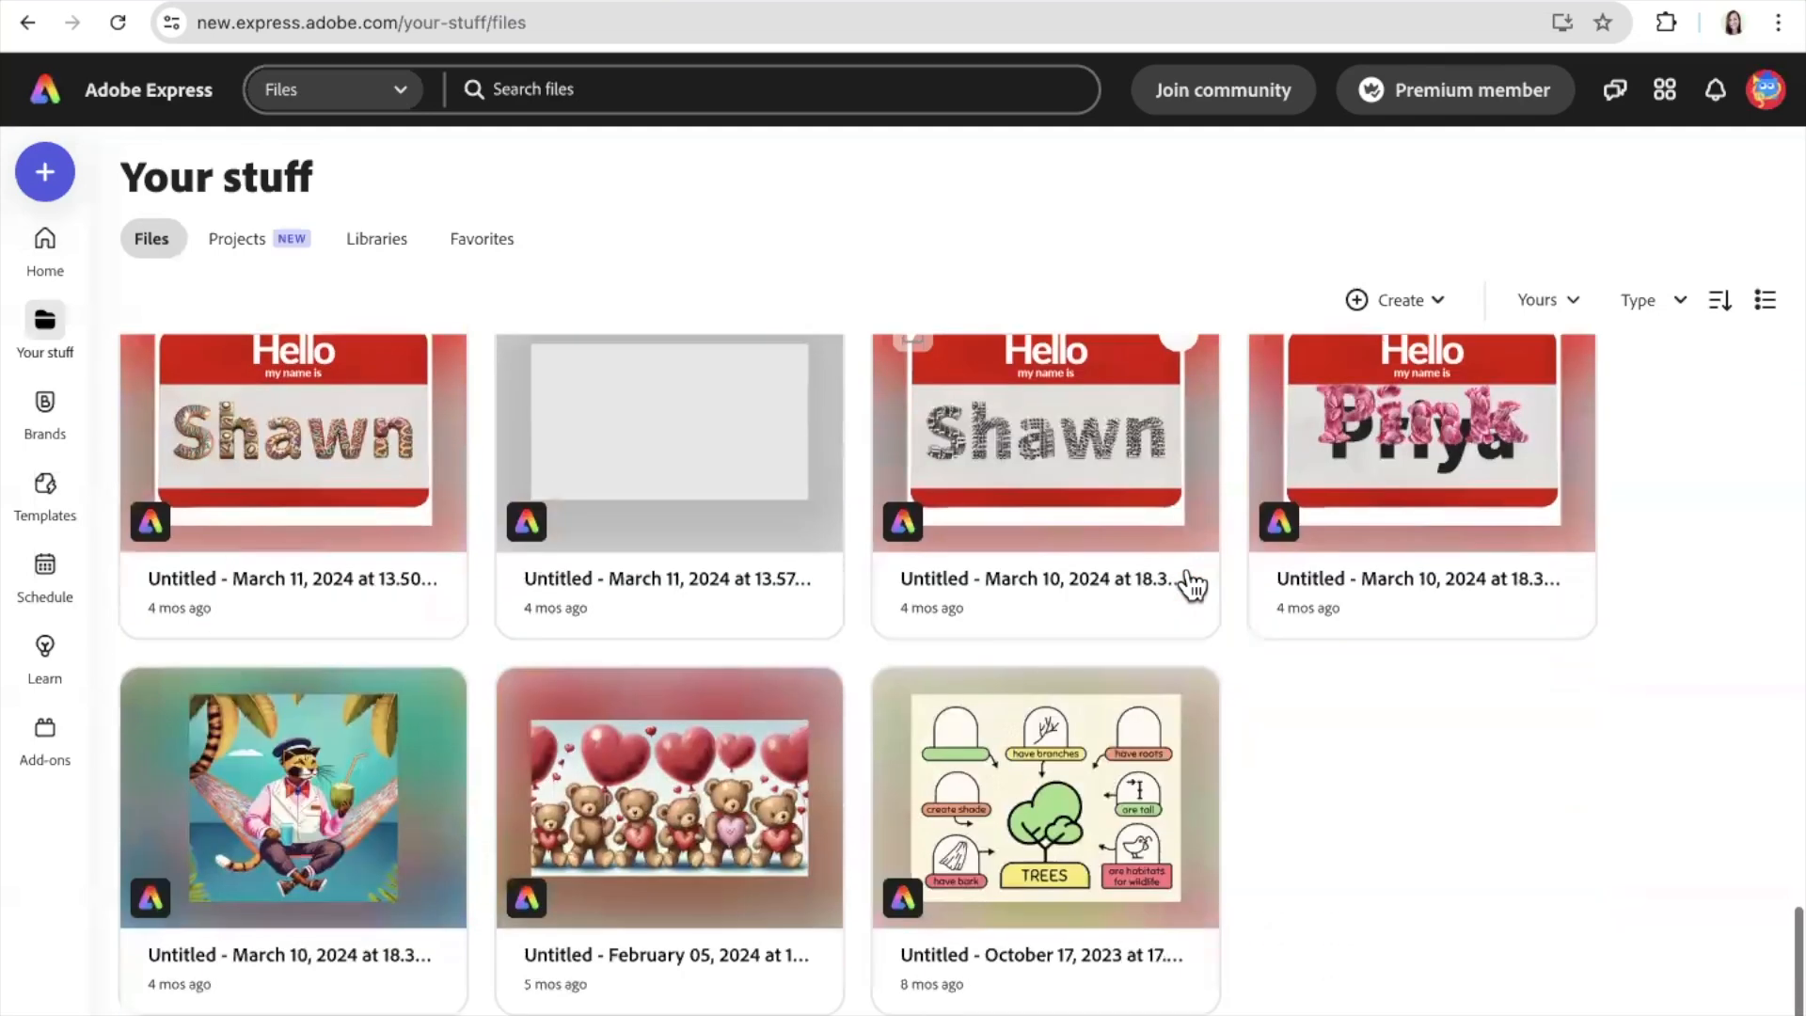
scroll(1189, 581, up, 10)
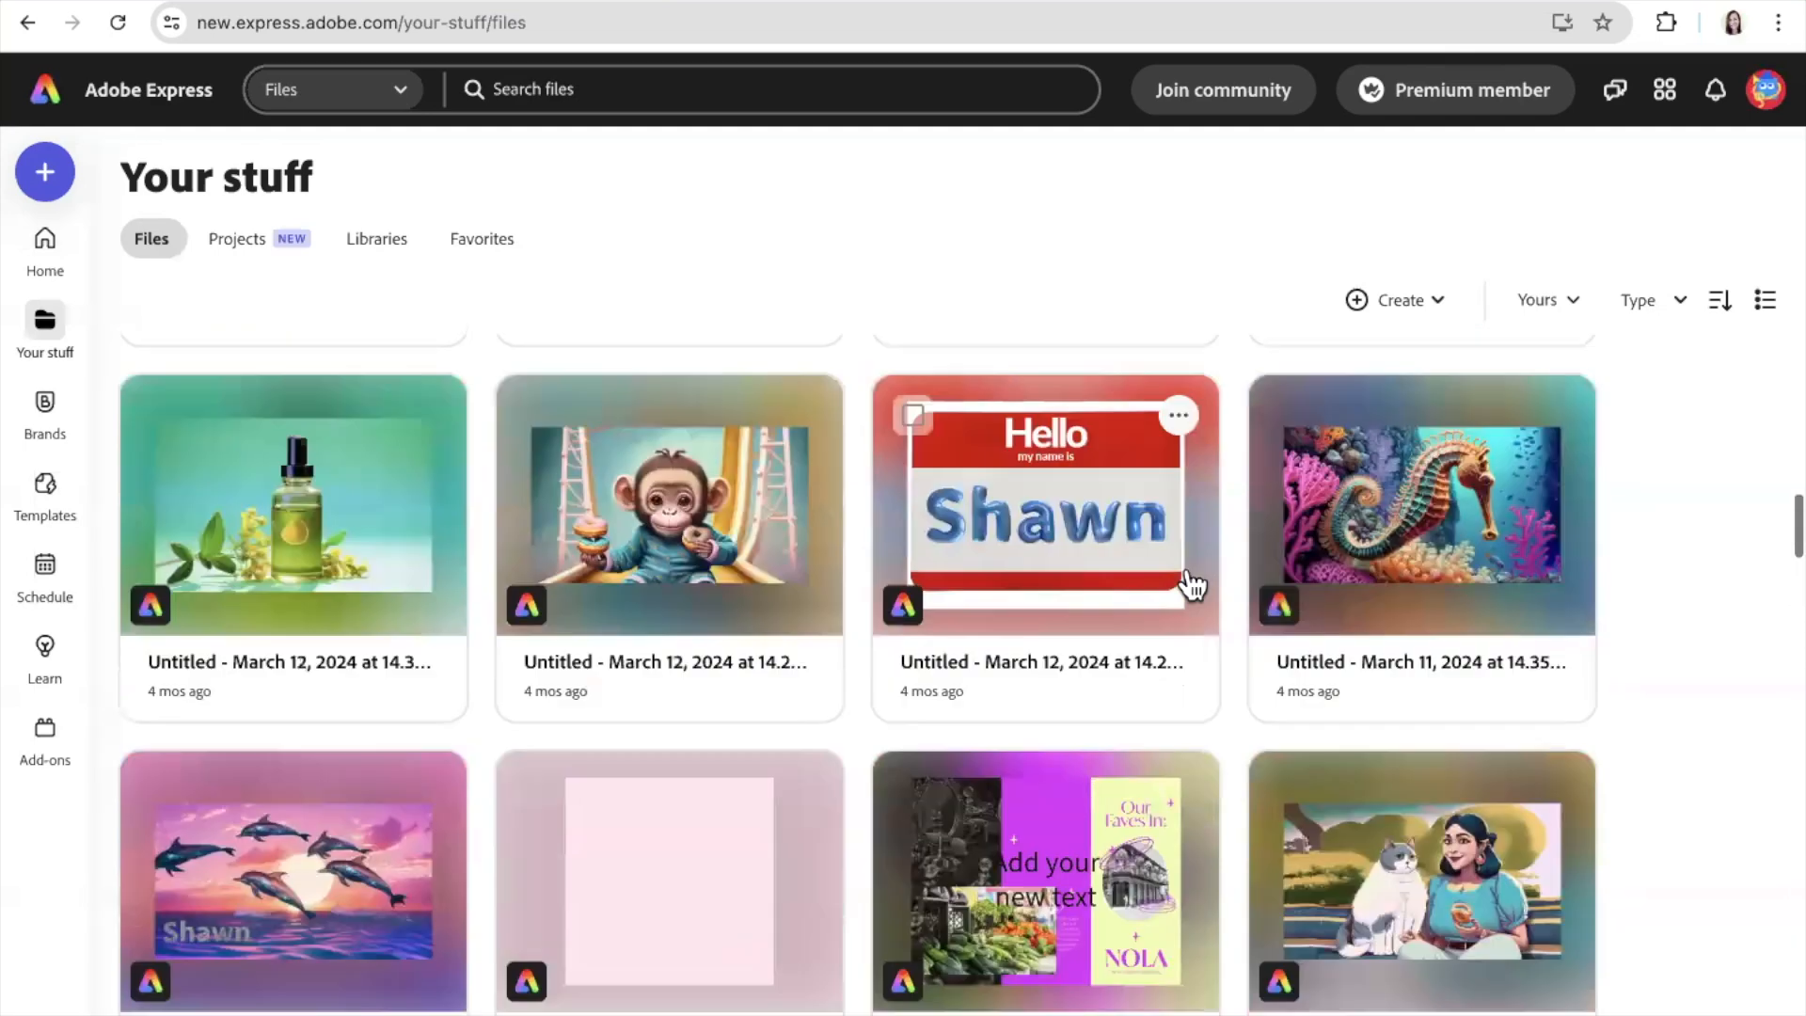
scroll(1191, 585, up, 8)
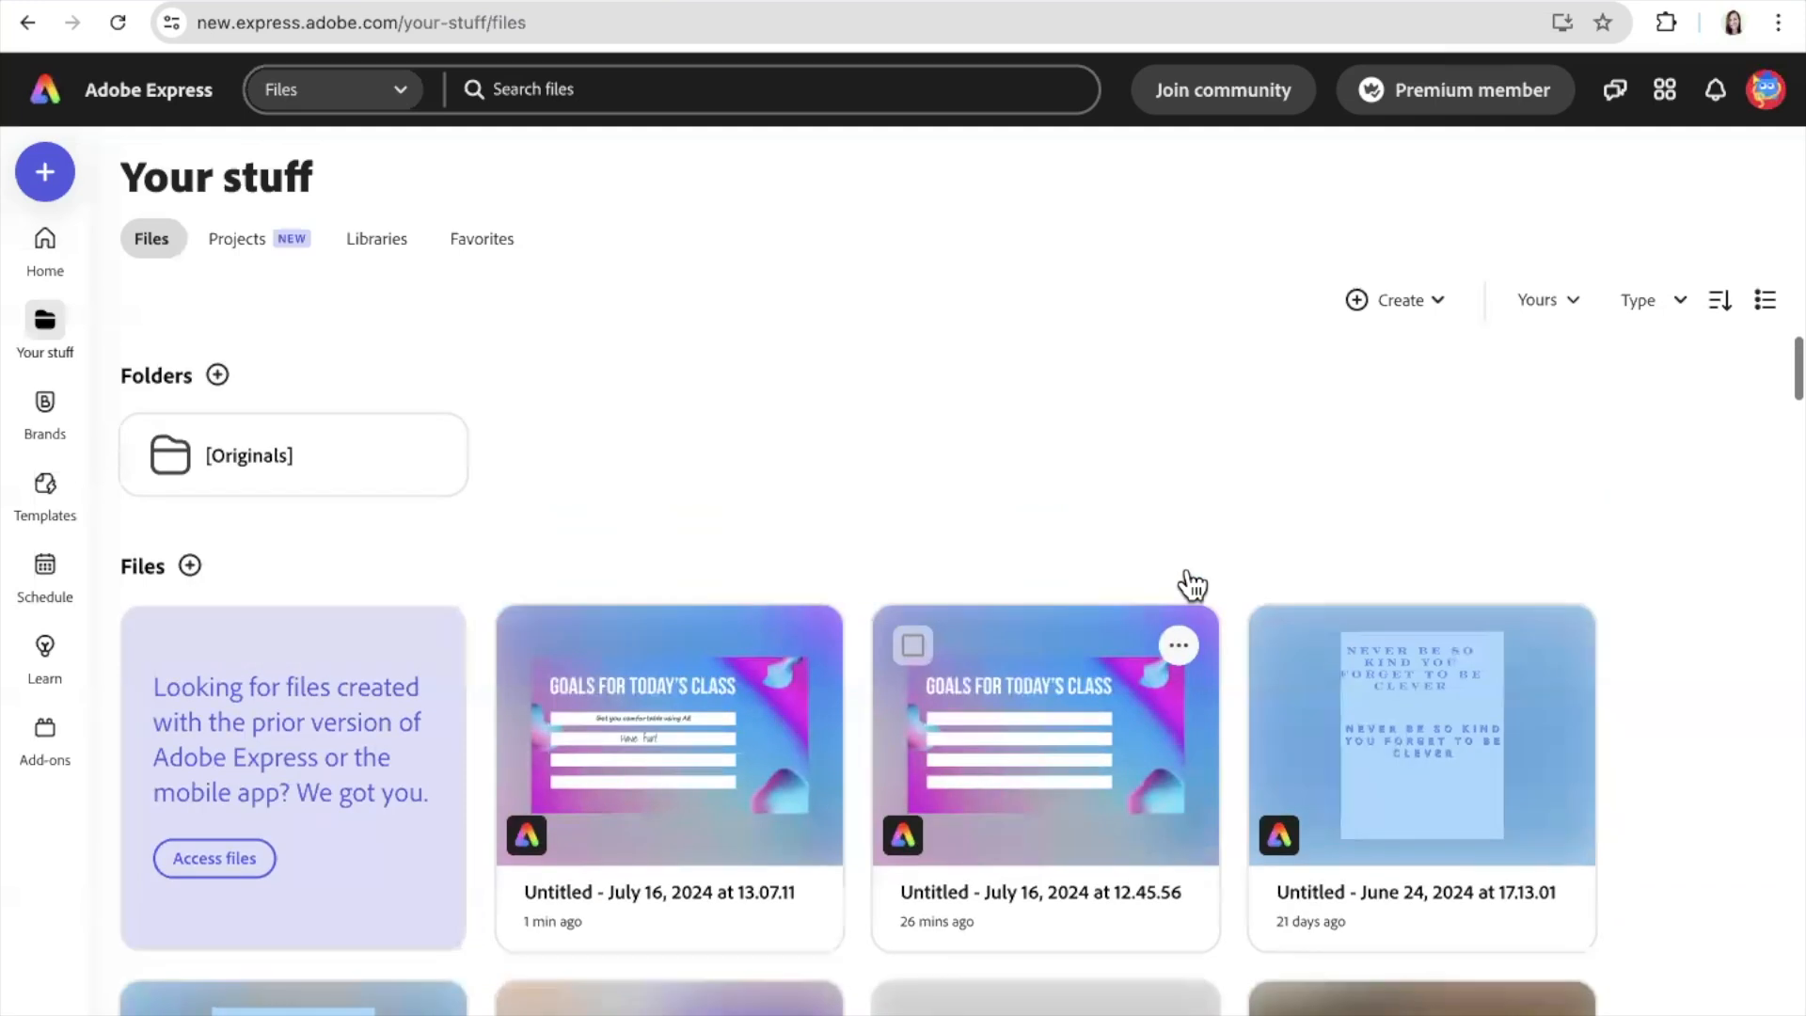
Step: Search the Adobe Express templates for "egypt" and look through the matching designs
click(44, 498)
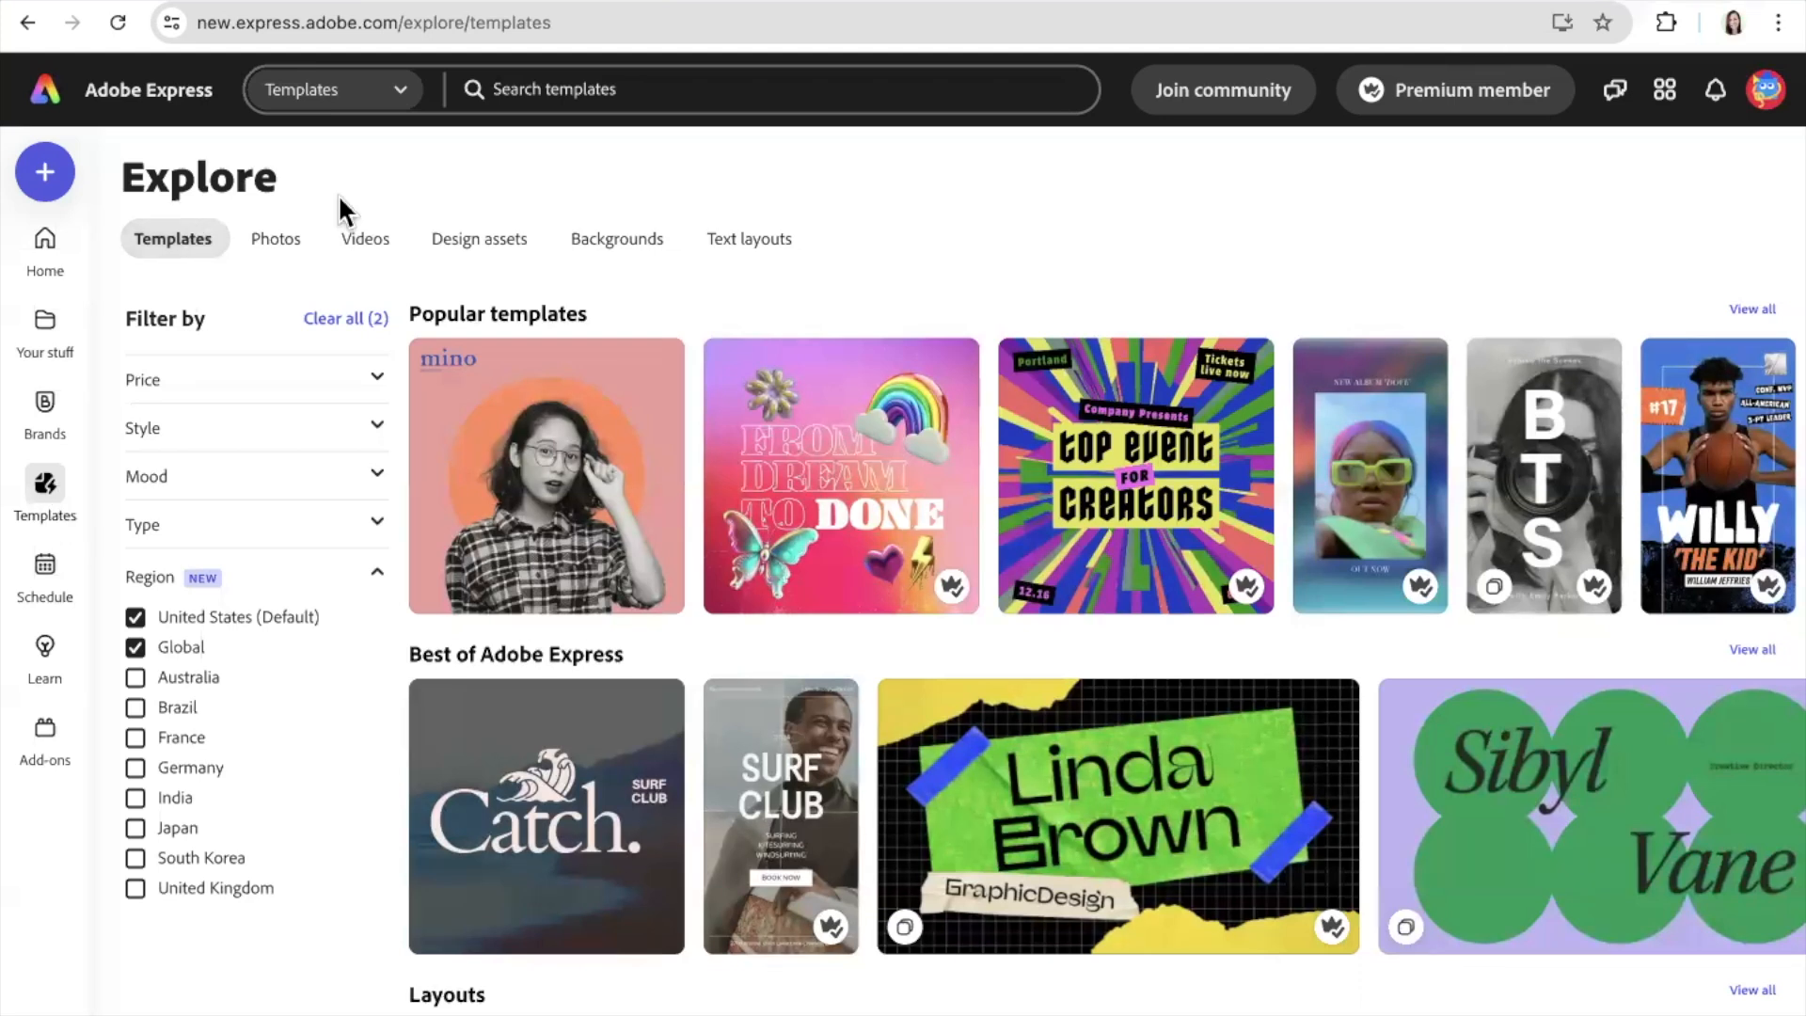
click(534, 92)
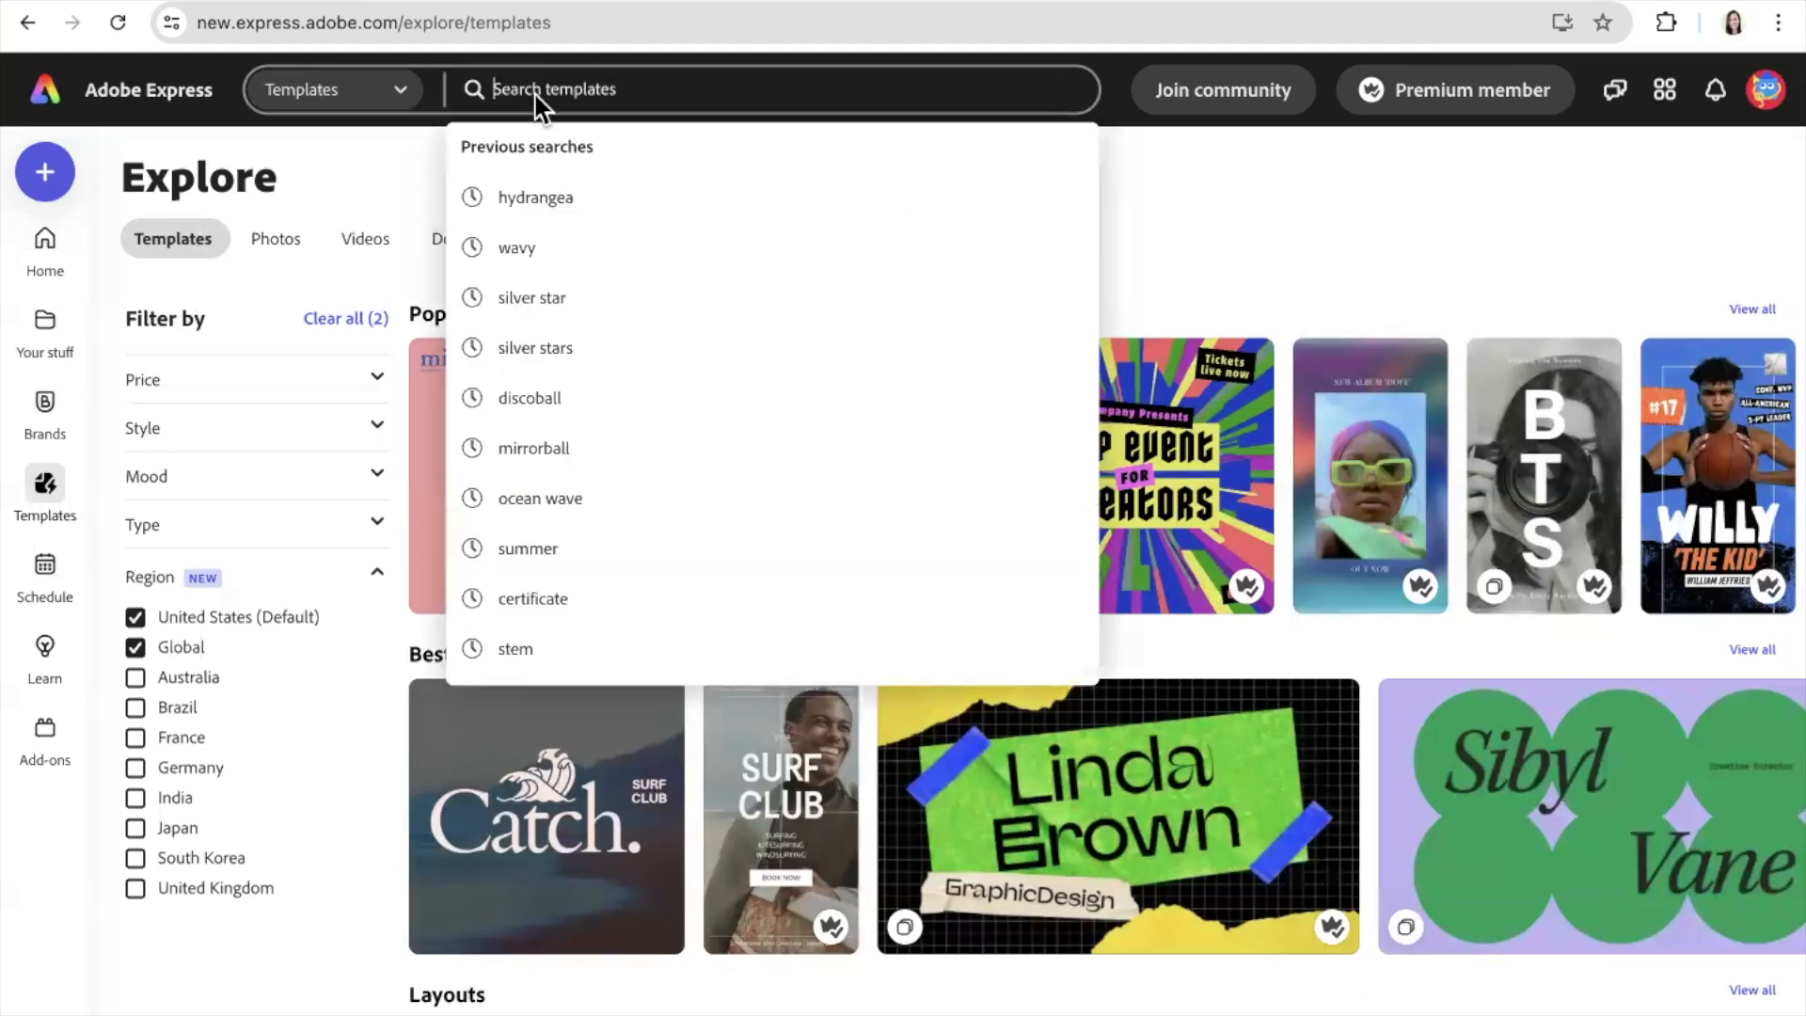
text(egypt)
key(Return)
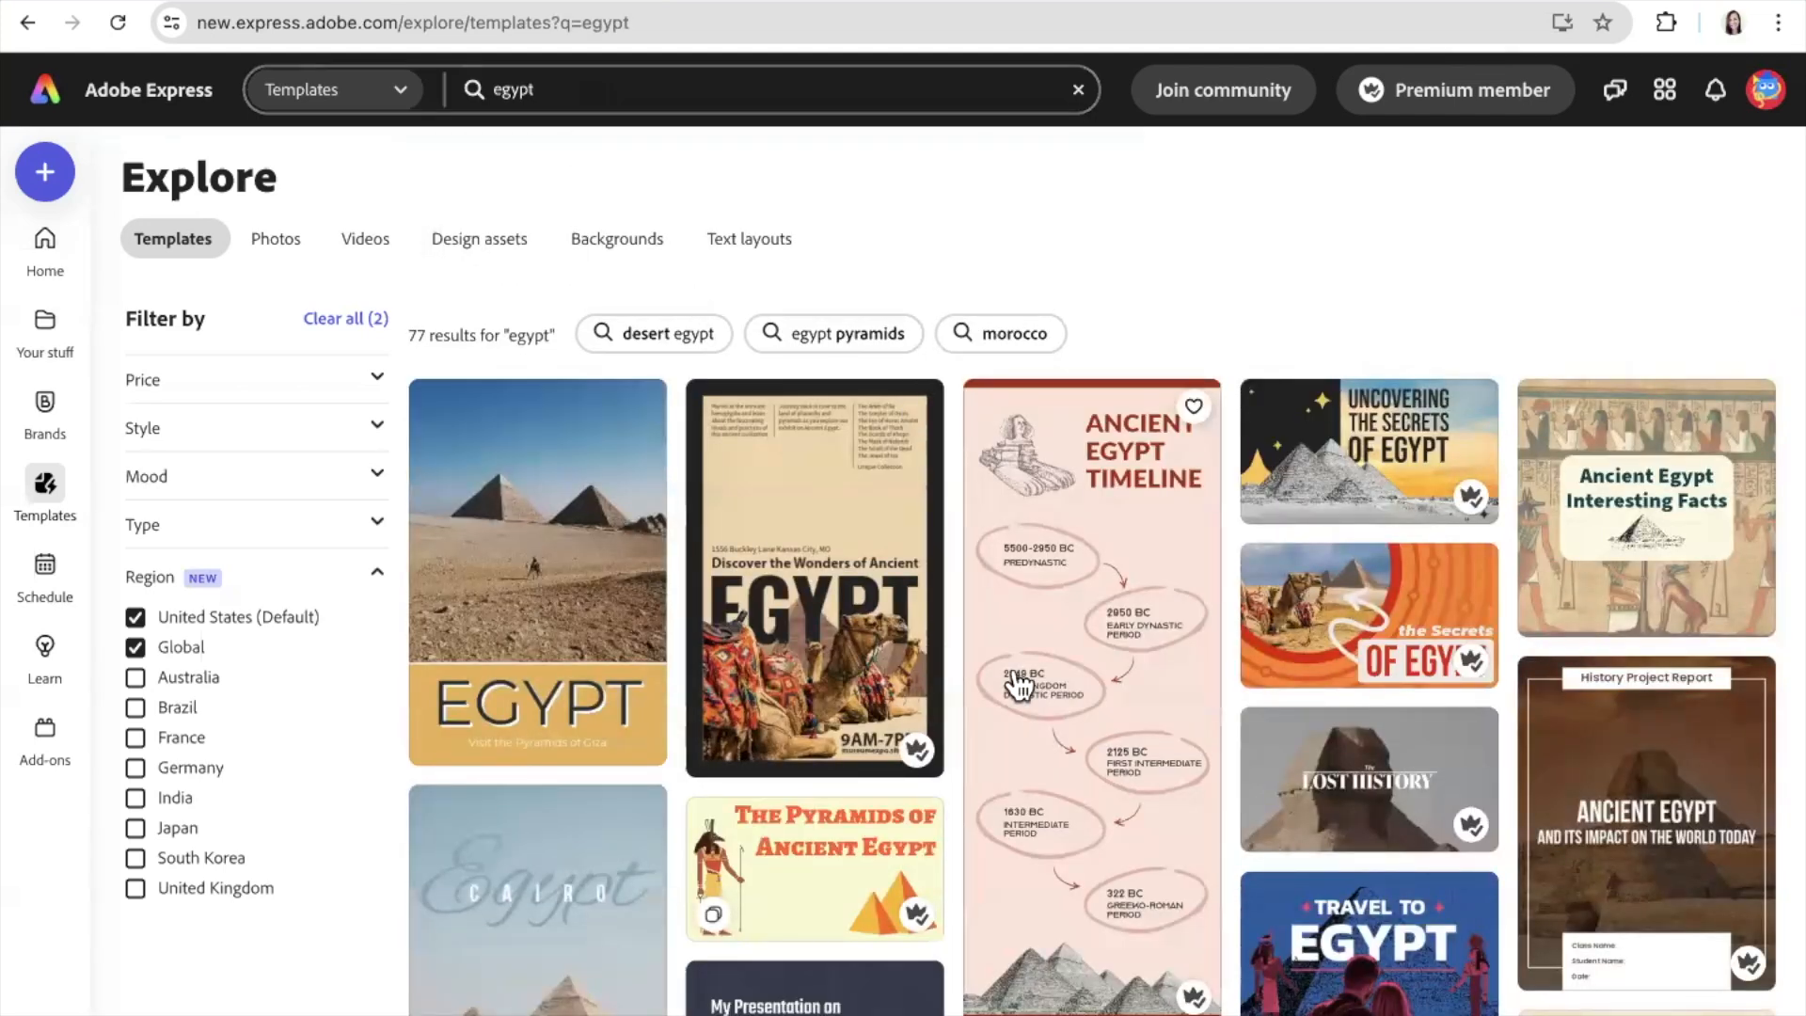
scroll(1019, 686, down, 5)
scroll(1019, 686, down, 1)
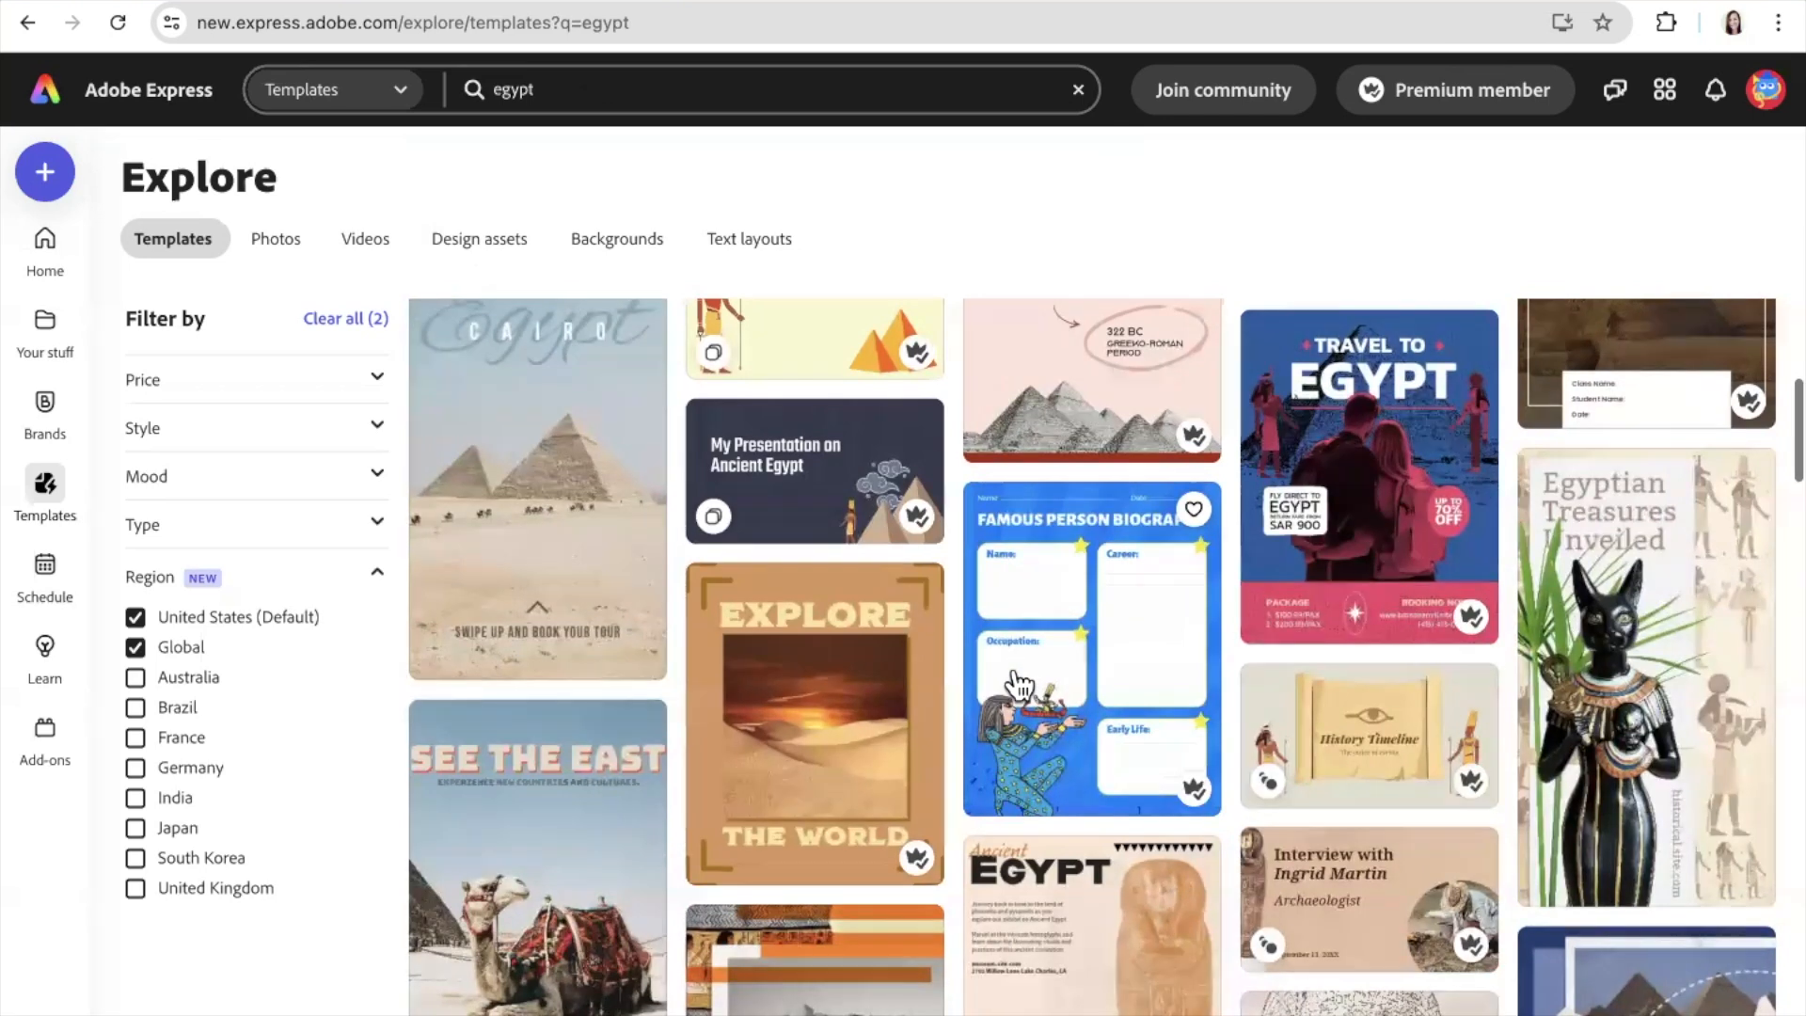
scroll(1019, 686, down, 3)
scroll(1020, 686, down, 7)
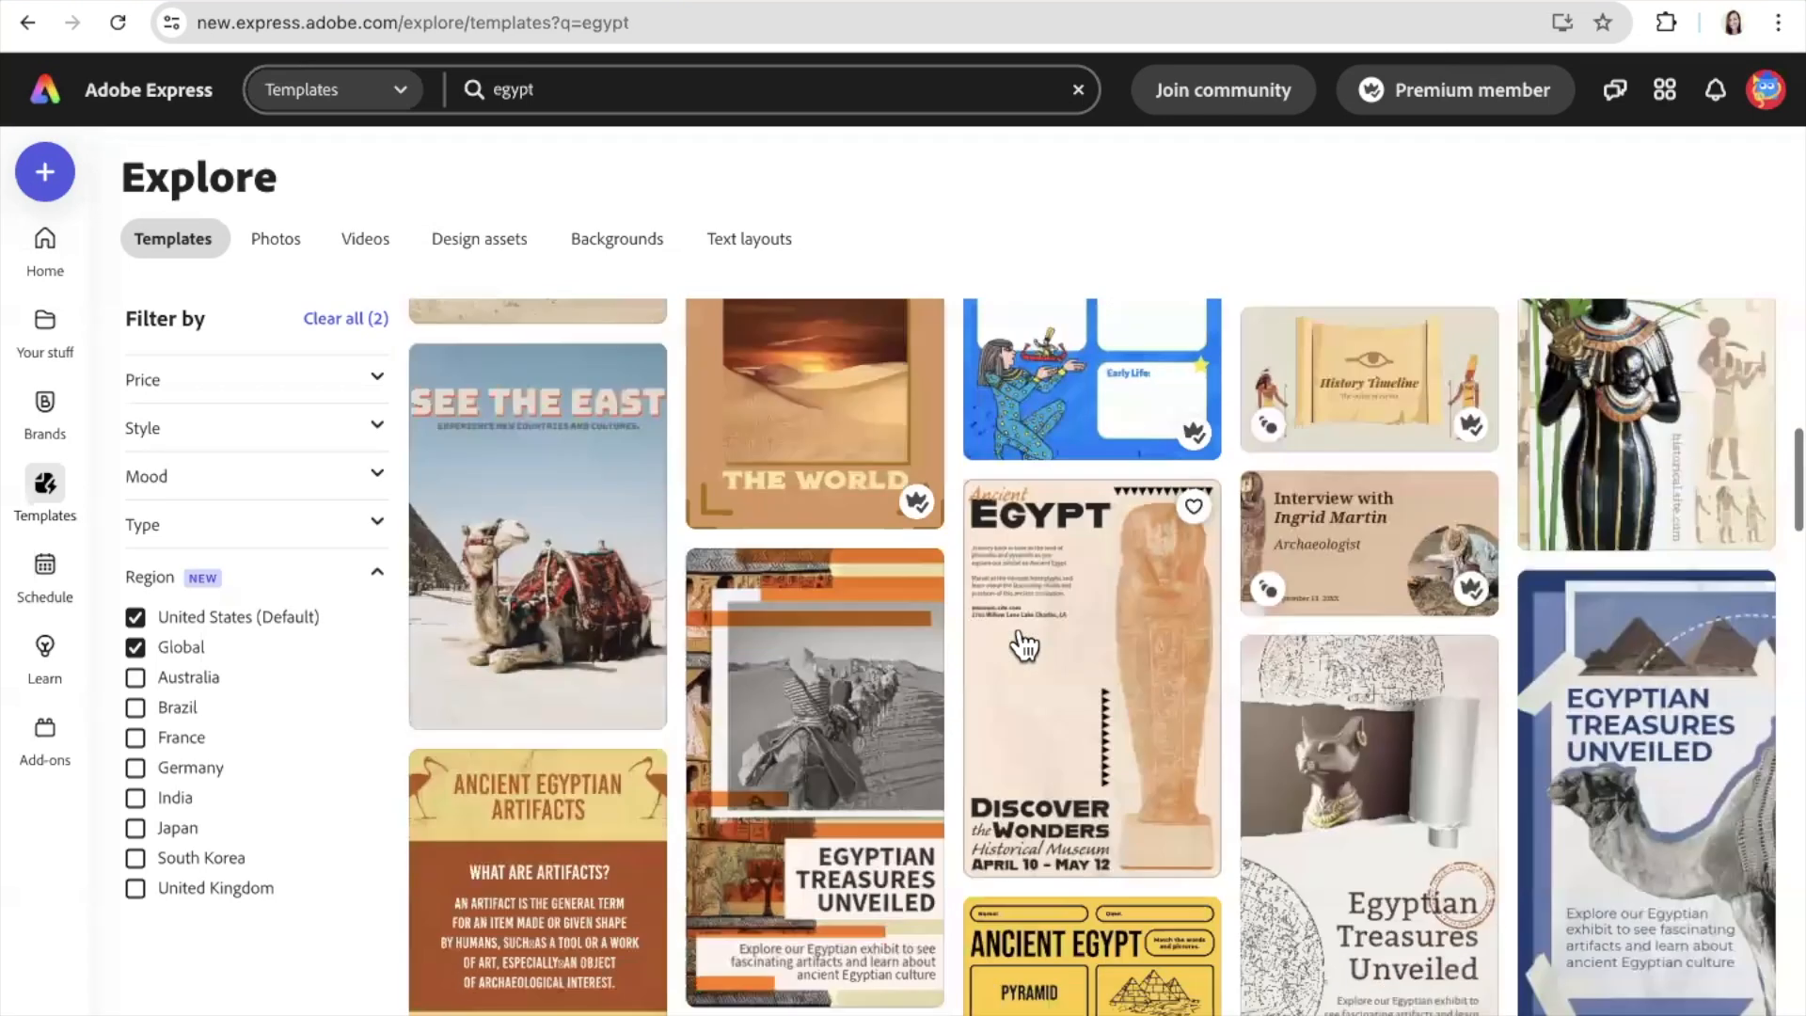
scroll(1024, 645, down, 6)
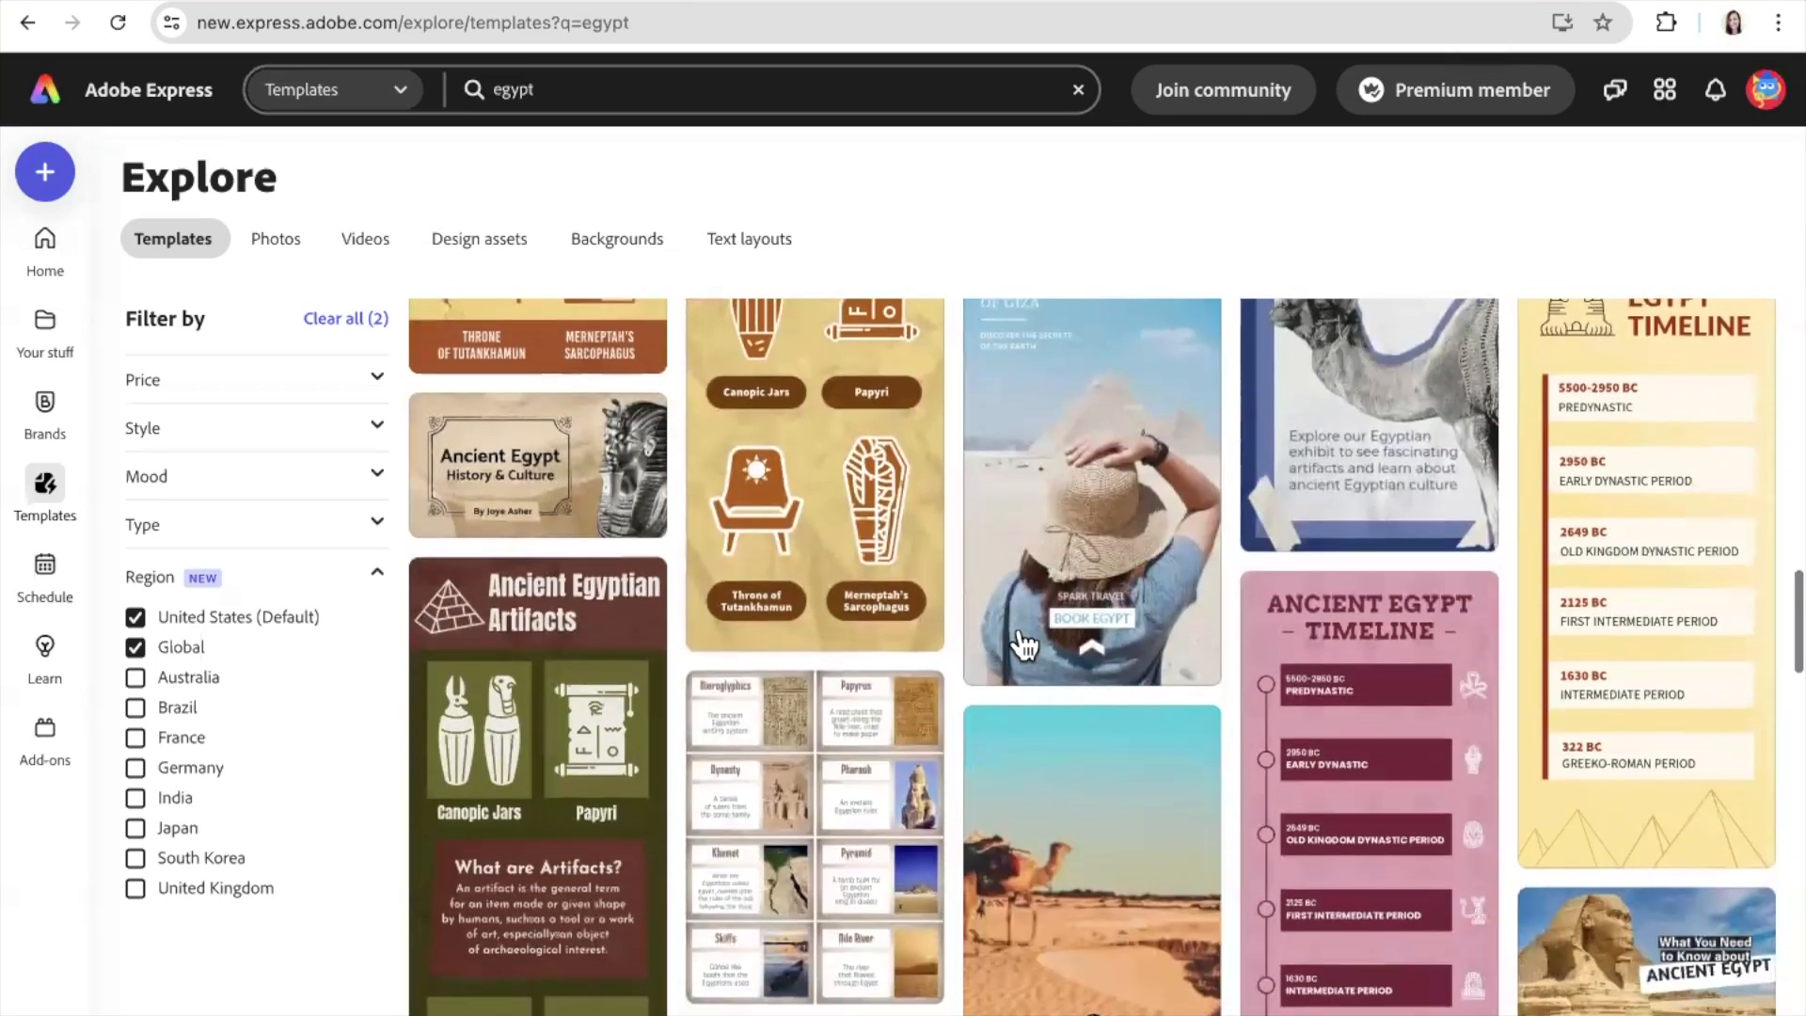
Step: Refine the template search to "egypt travel" and start customizing the Red Egypt Timeline Infographic
click(633, 89)
text(travel)
key(Return)
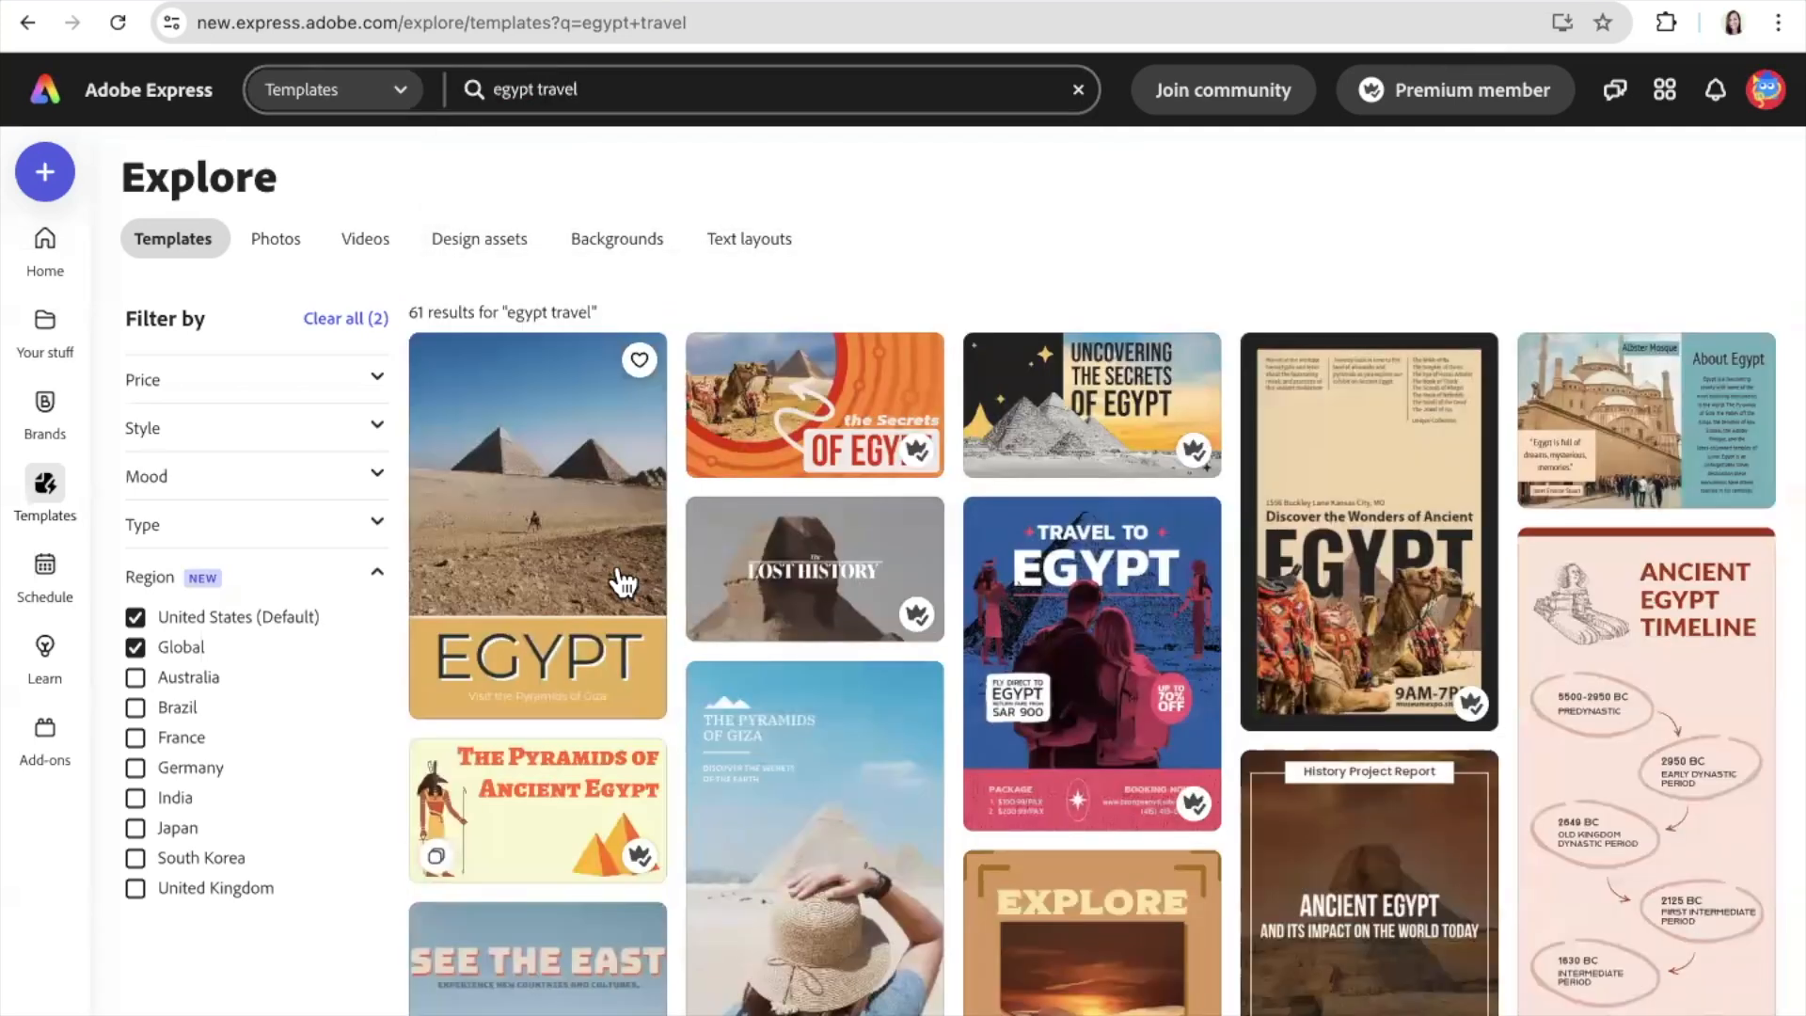
click(1681, 652)
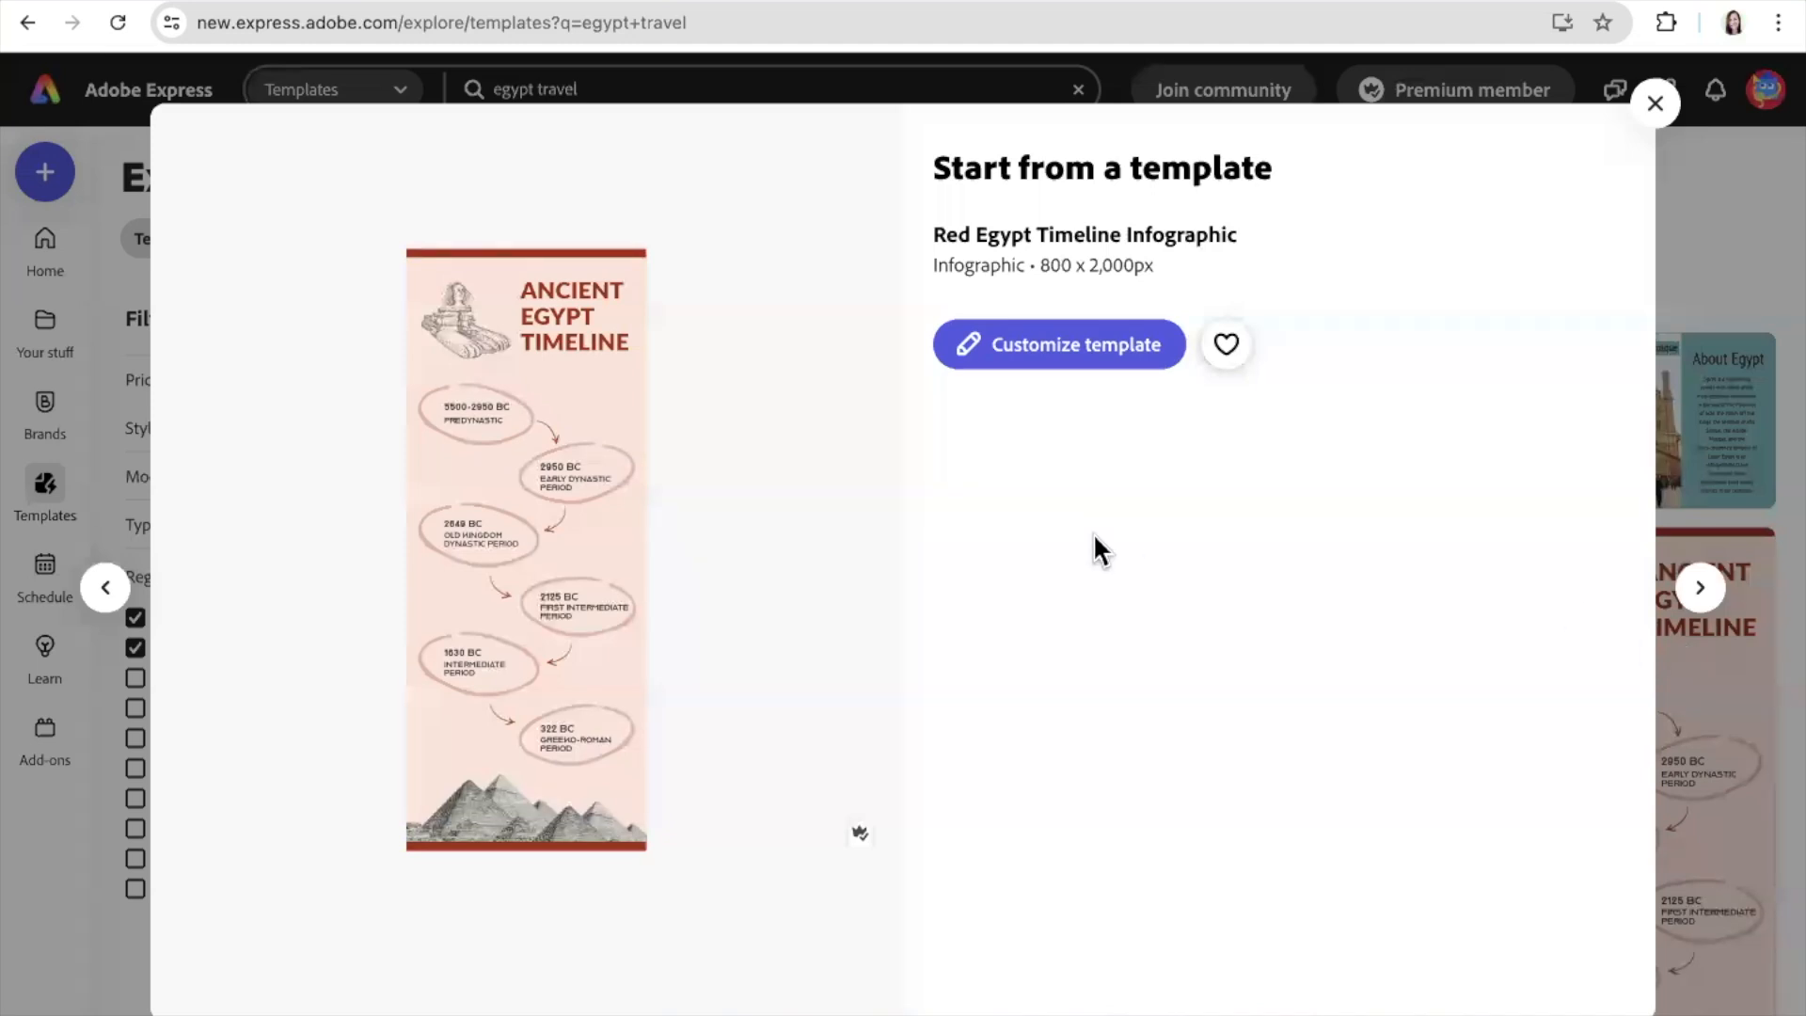
click(1049, 359)
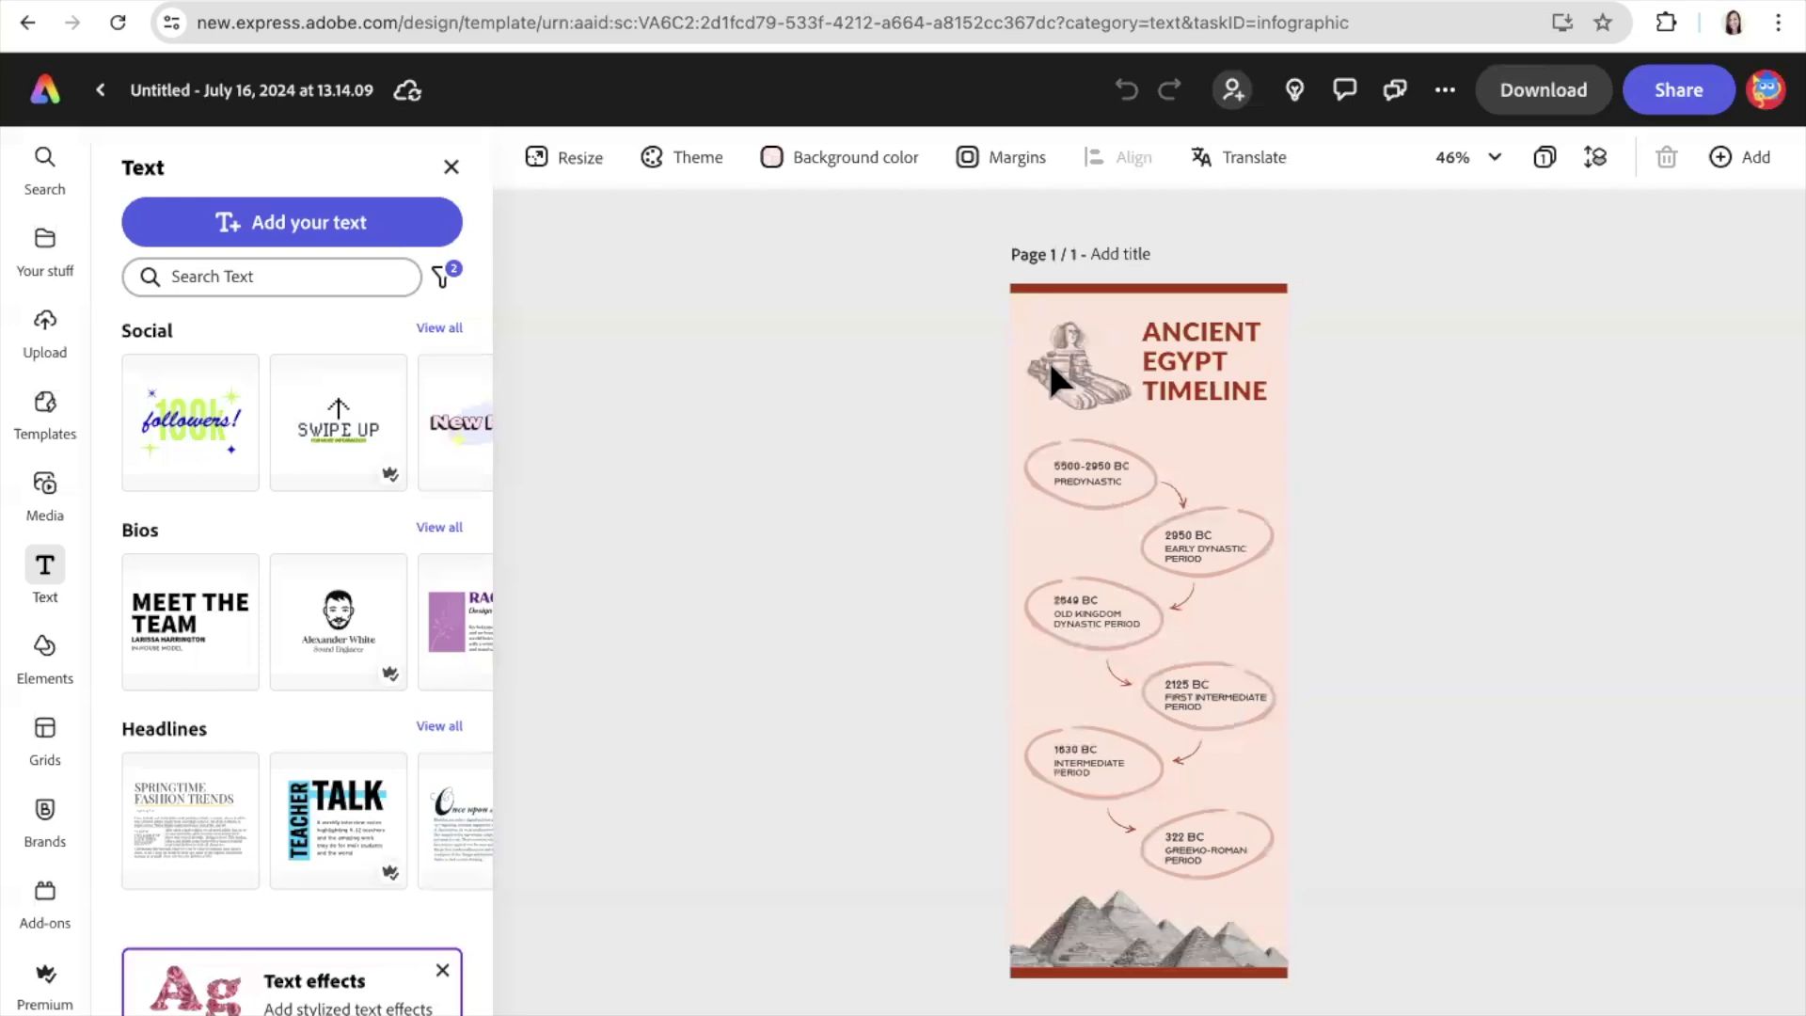
Step: Examine the infographic's editable timeline group, heading and sphinx image, and leave the design for the home page
scroll(1048, 358, up, 5)
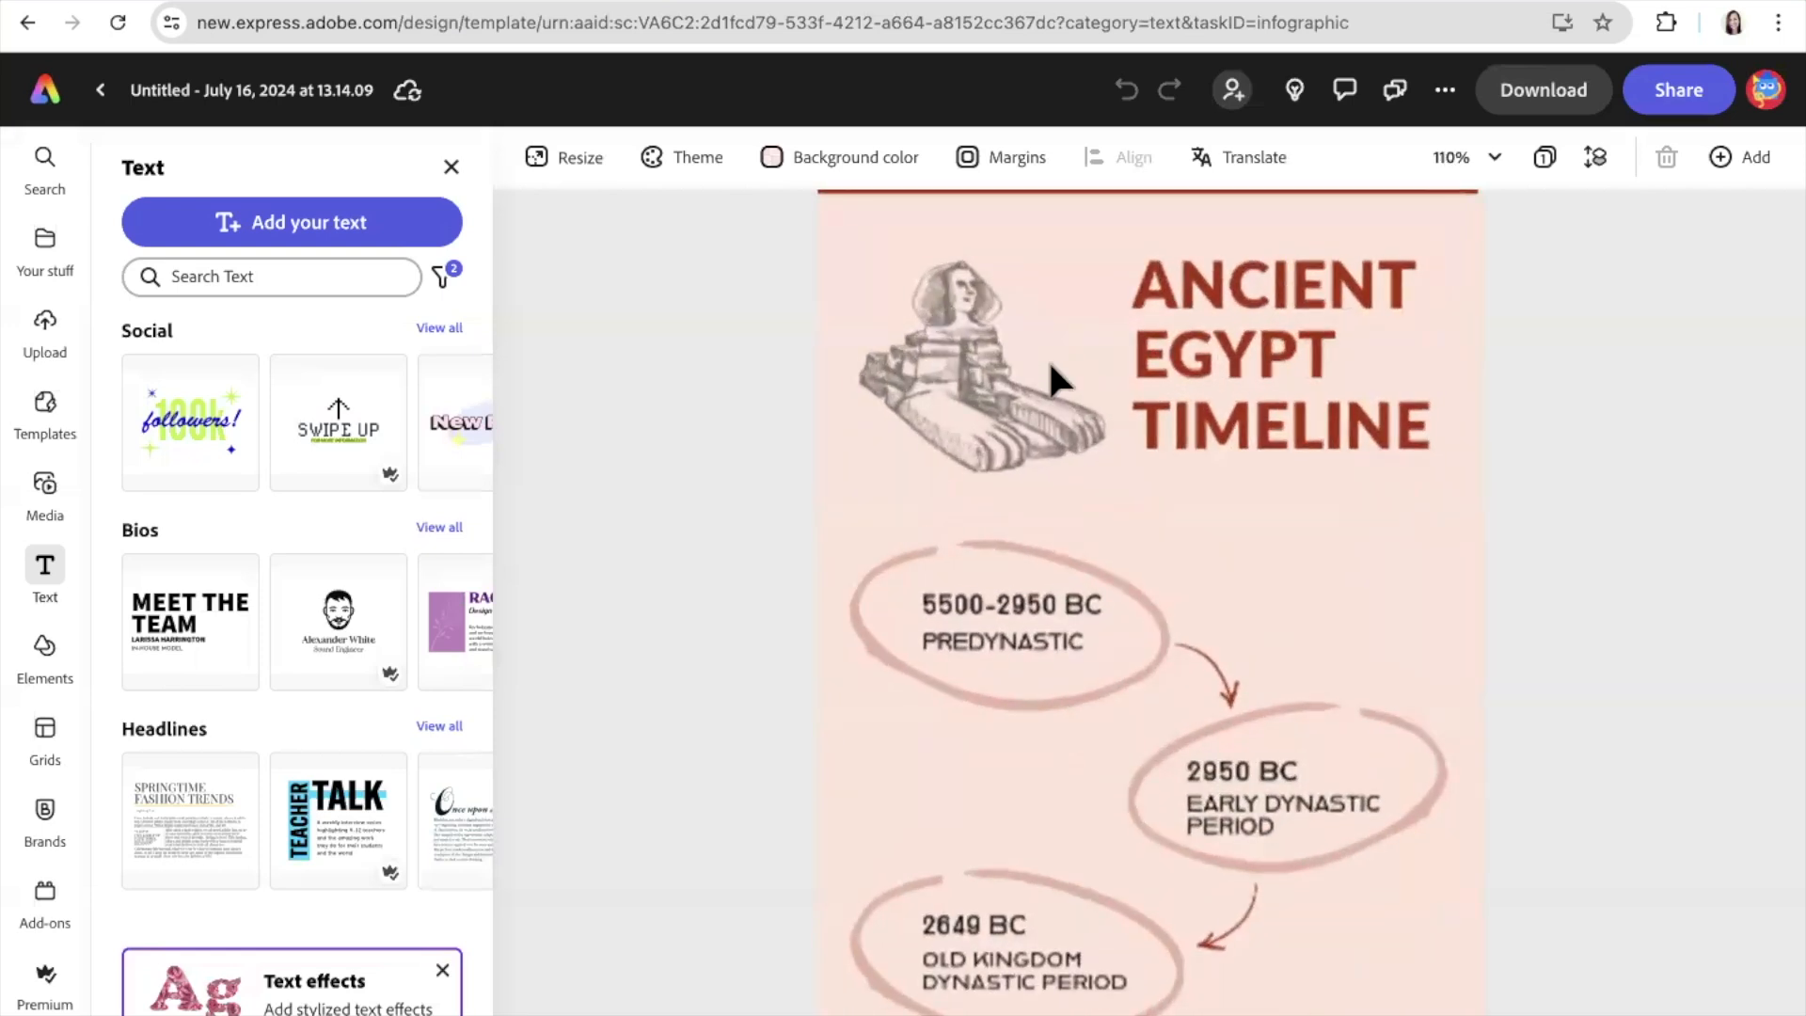
click(1011, 585)
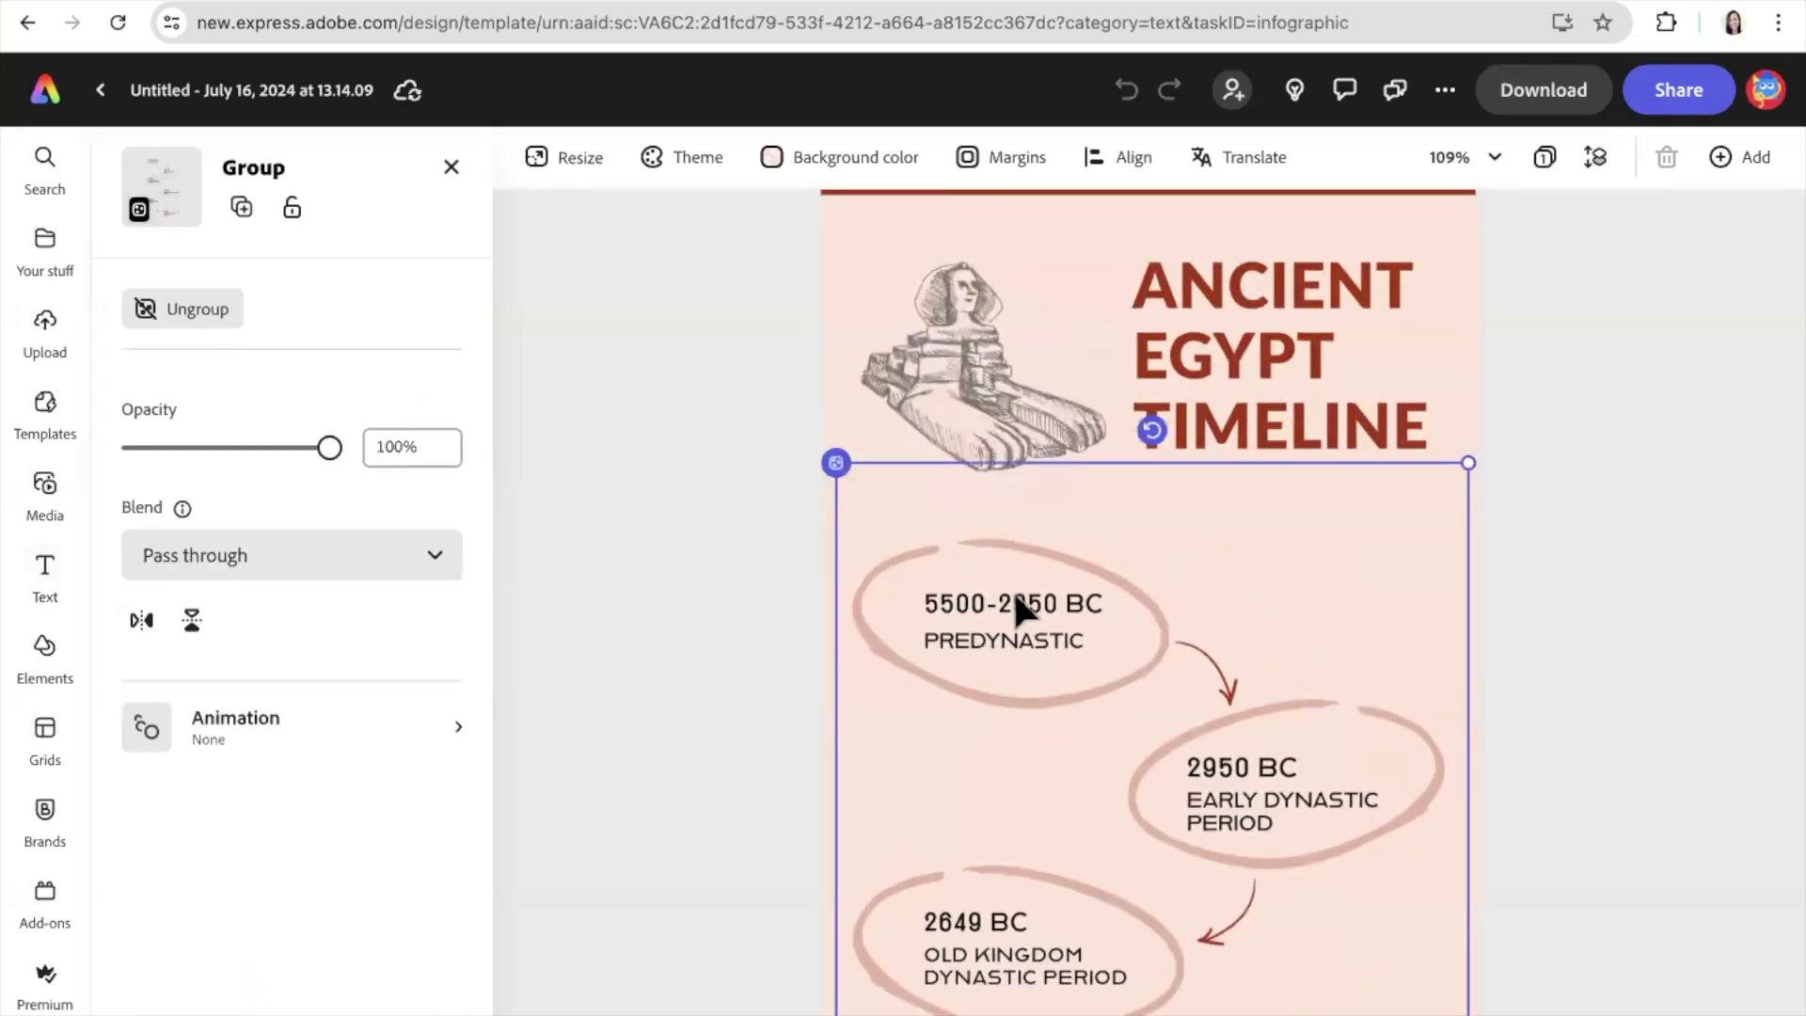
click(1008, 645)
click(1209, 355)
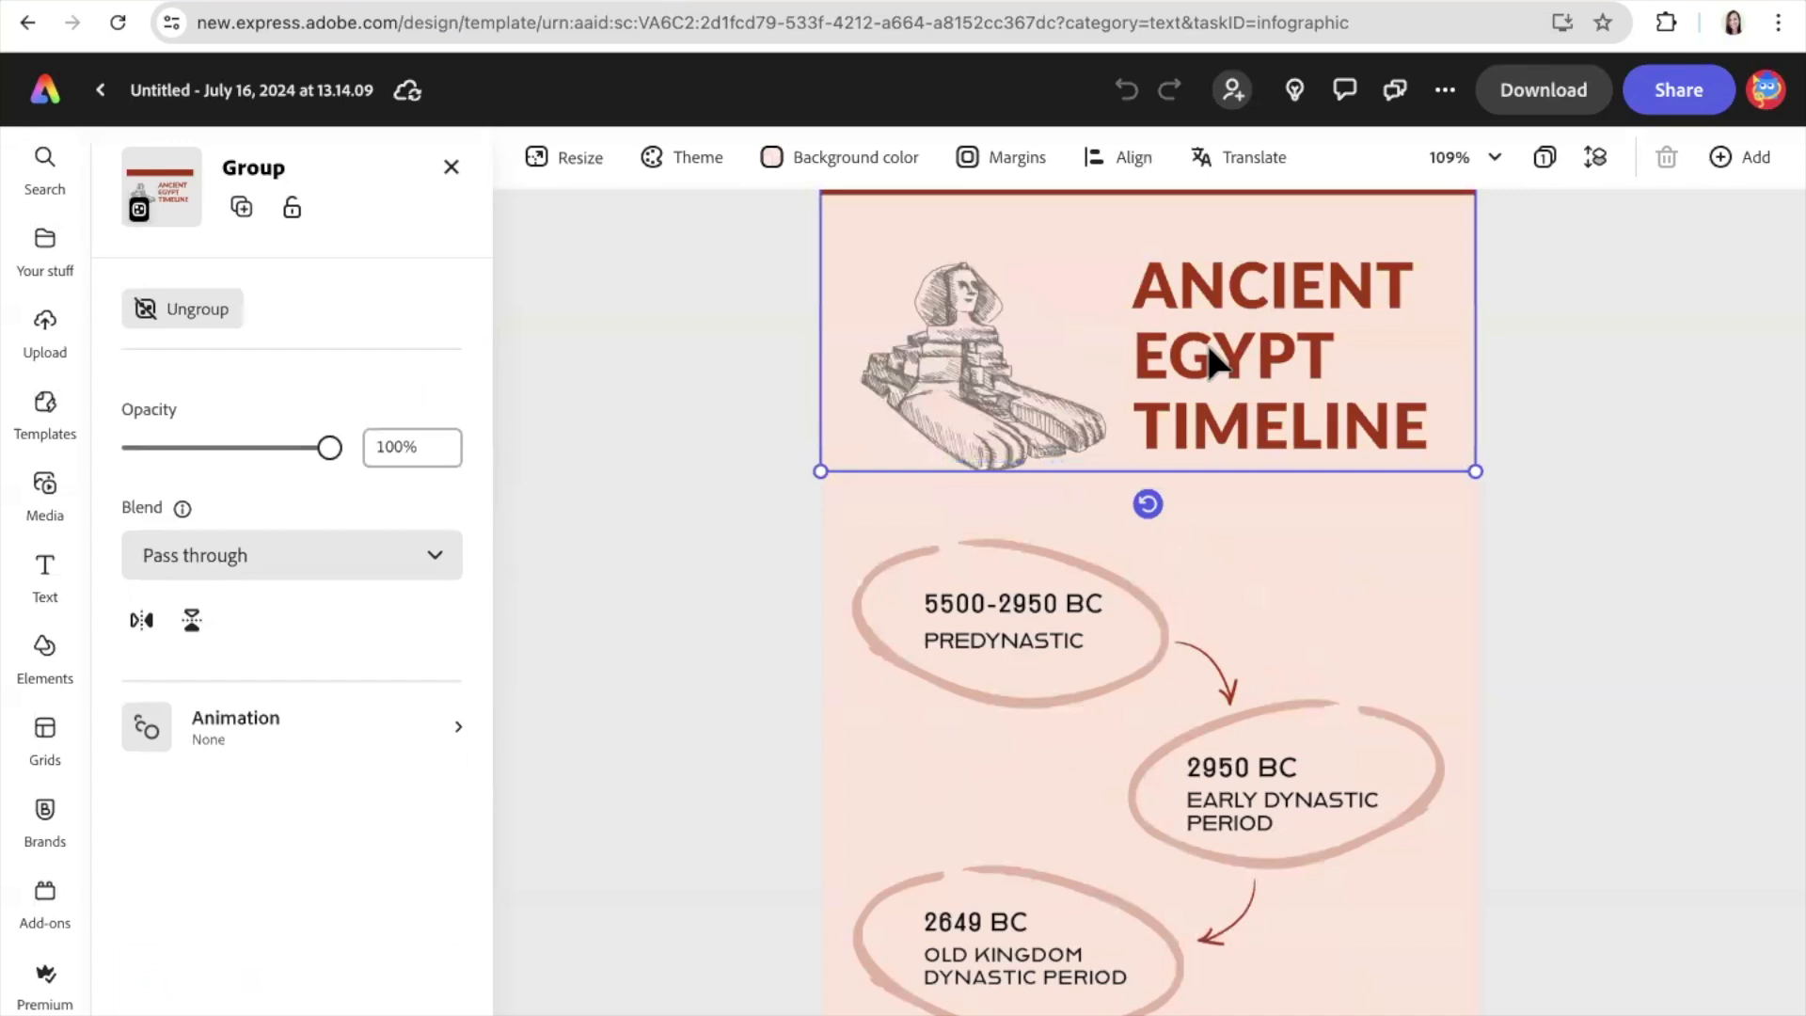
click(1159, 320)
click(964, 325)
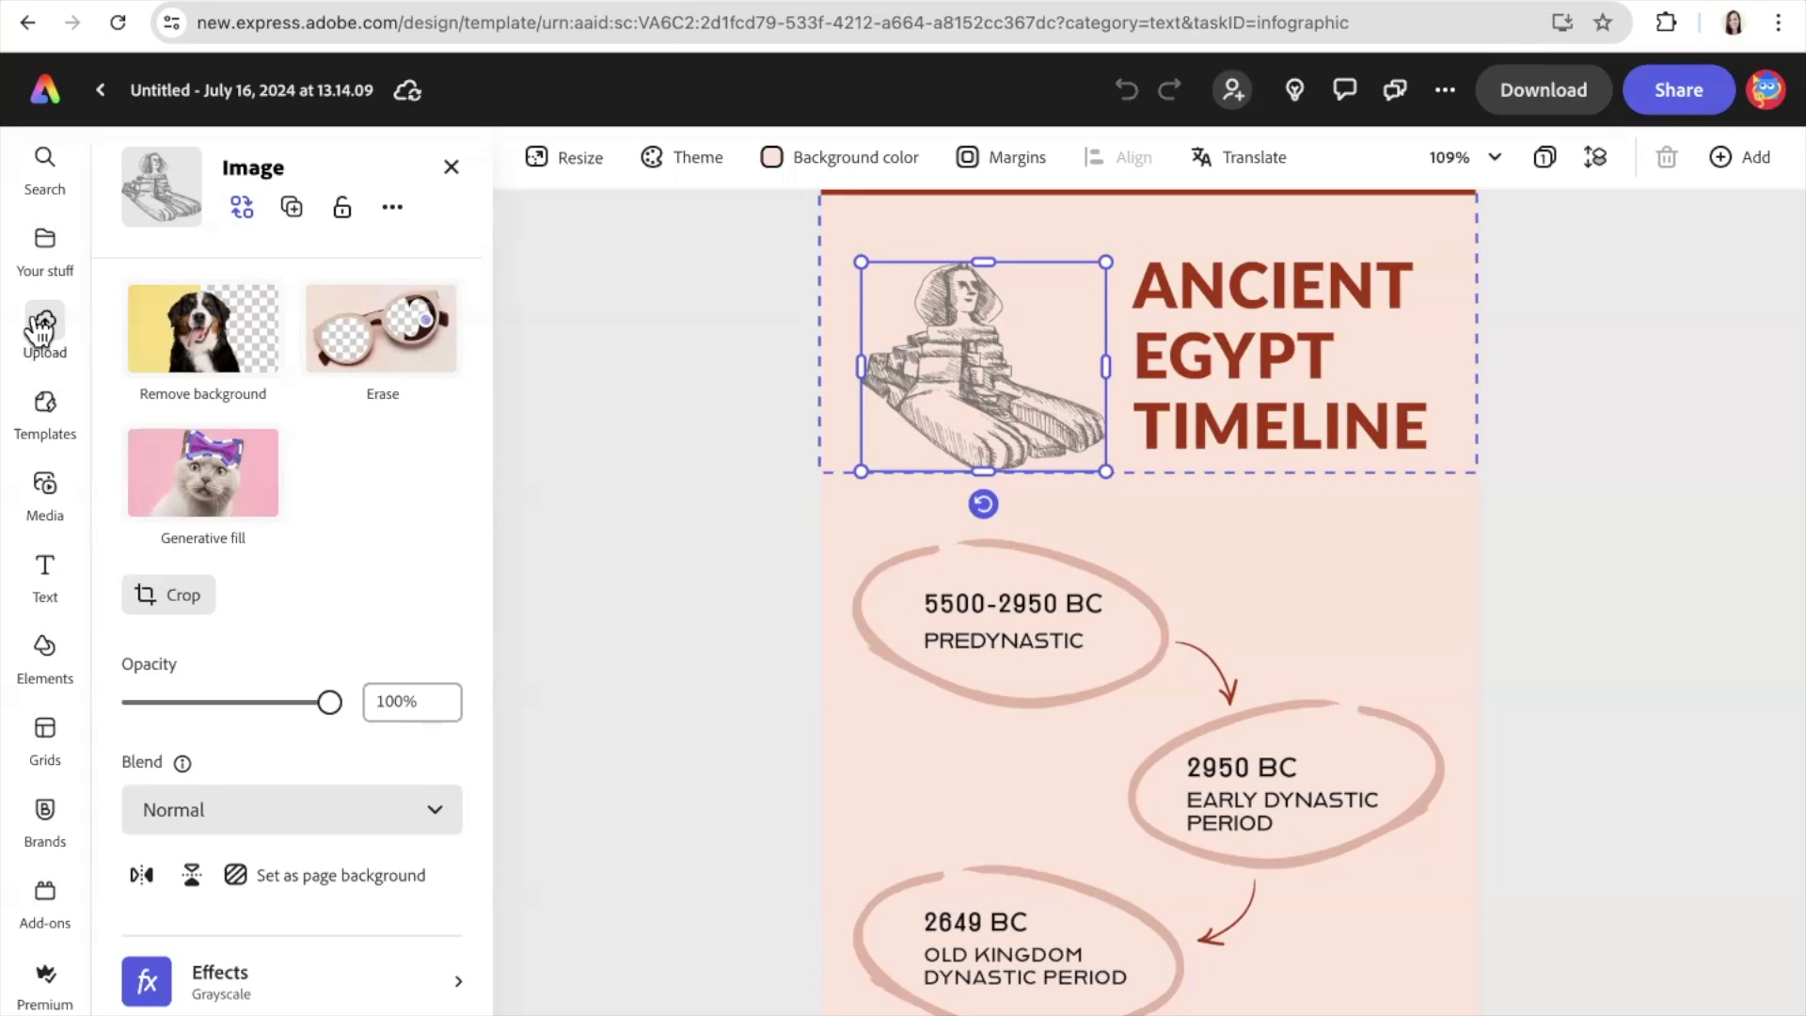
click(55, 89)
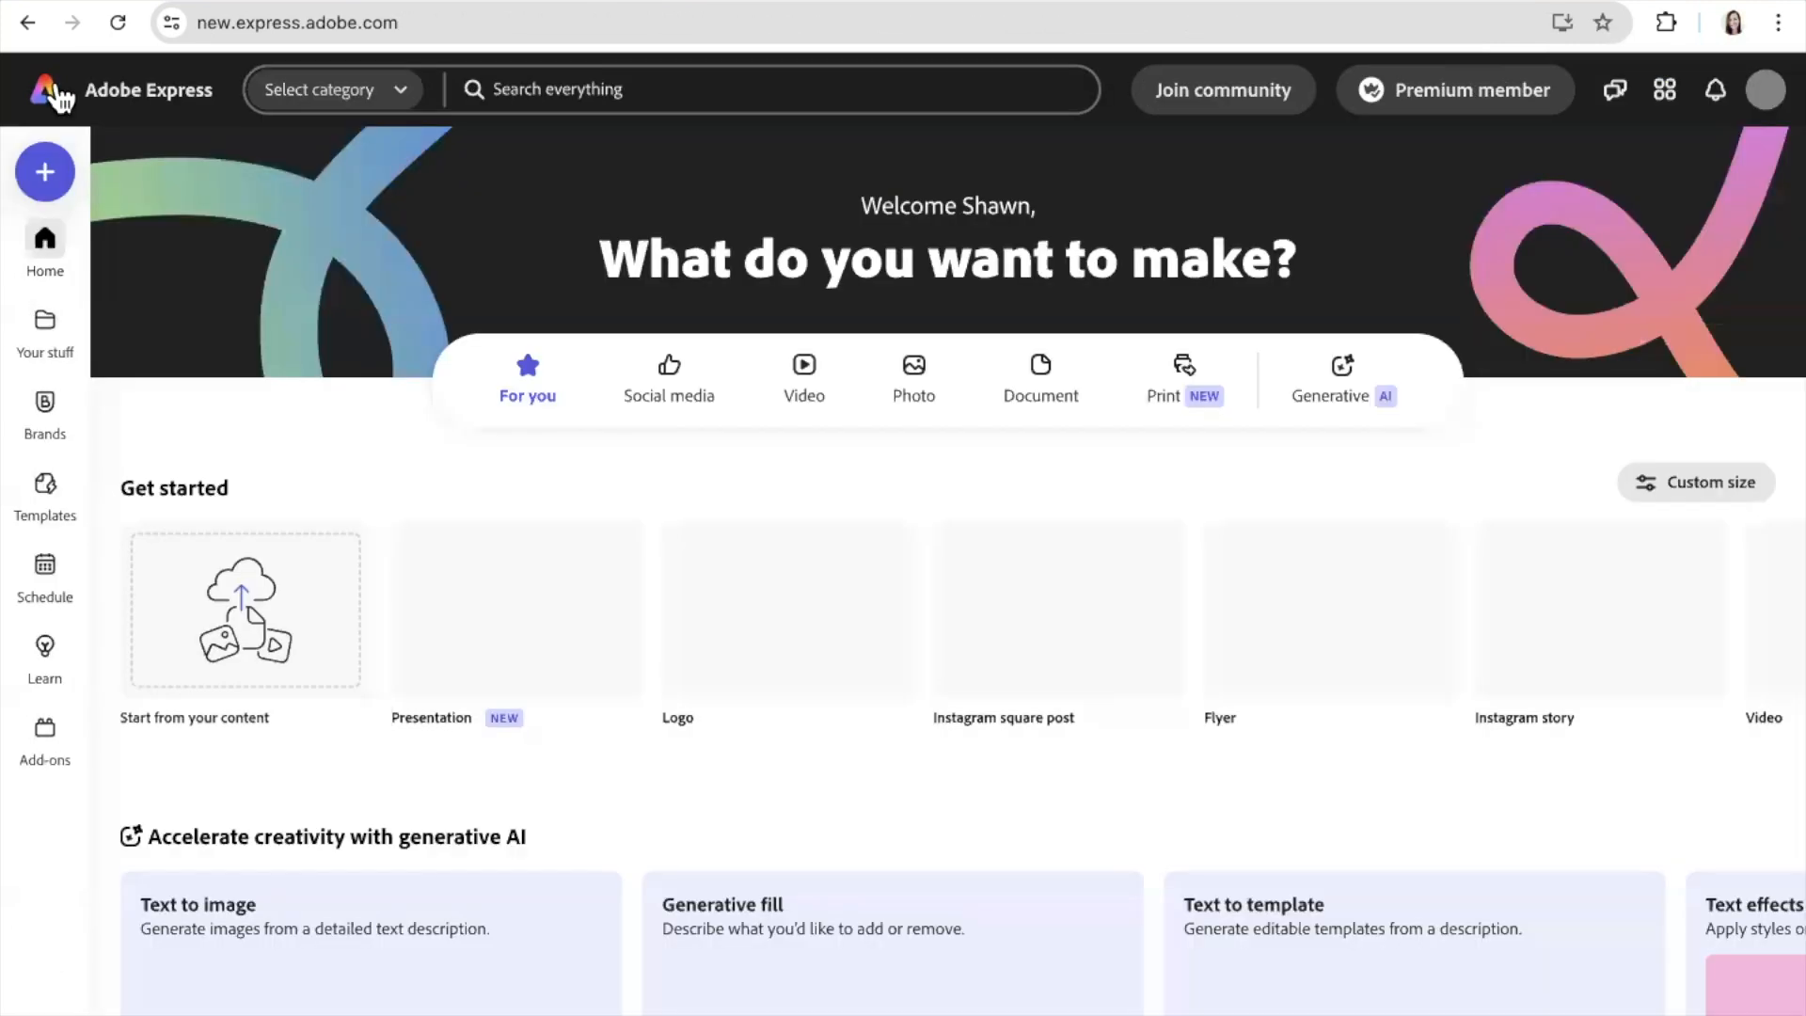
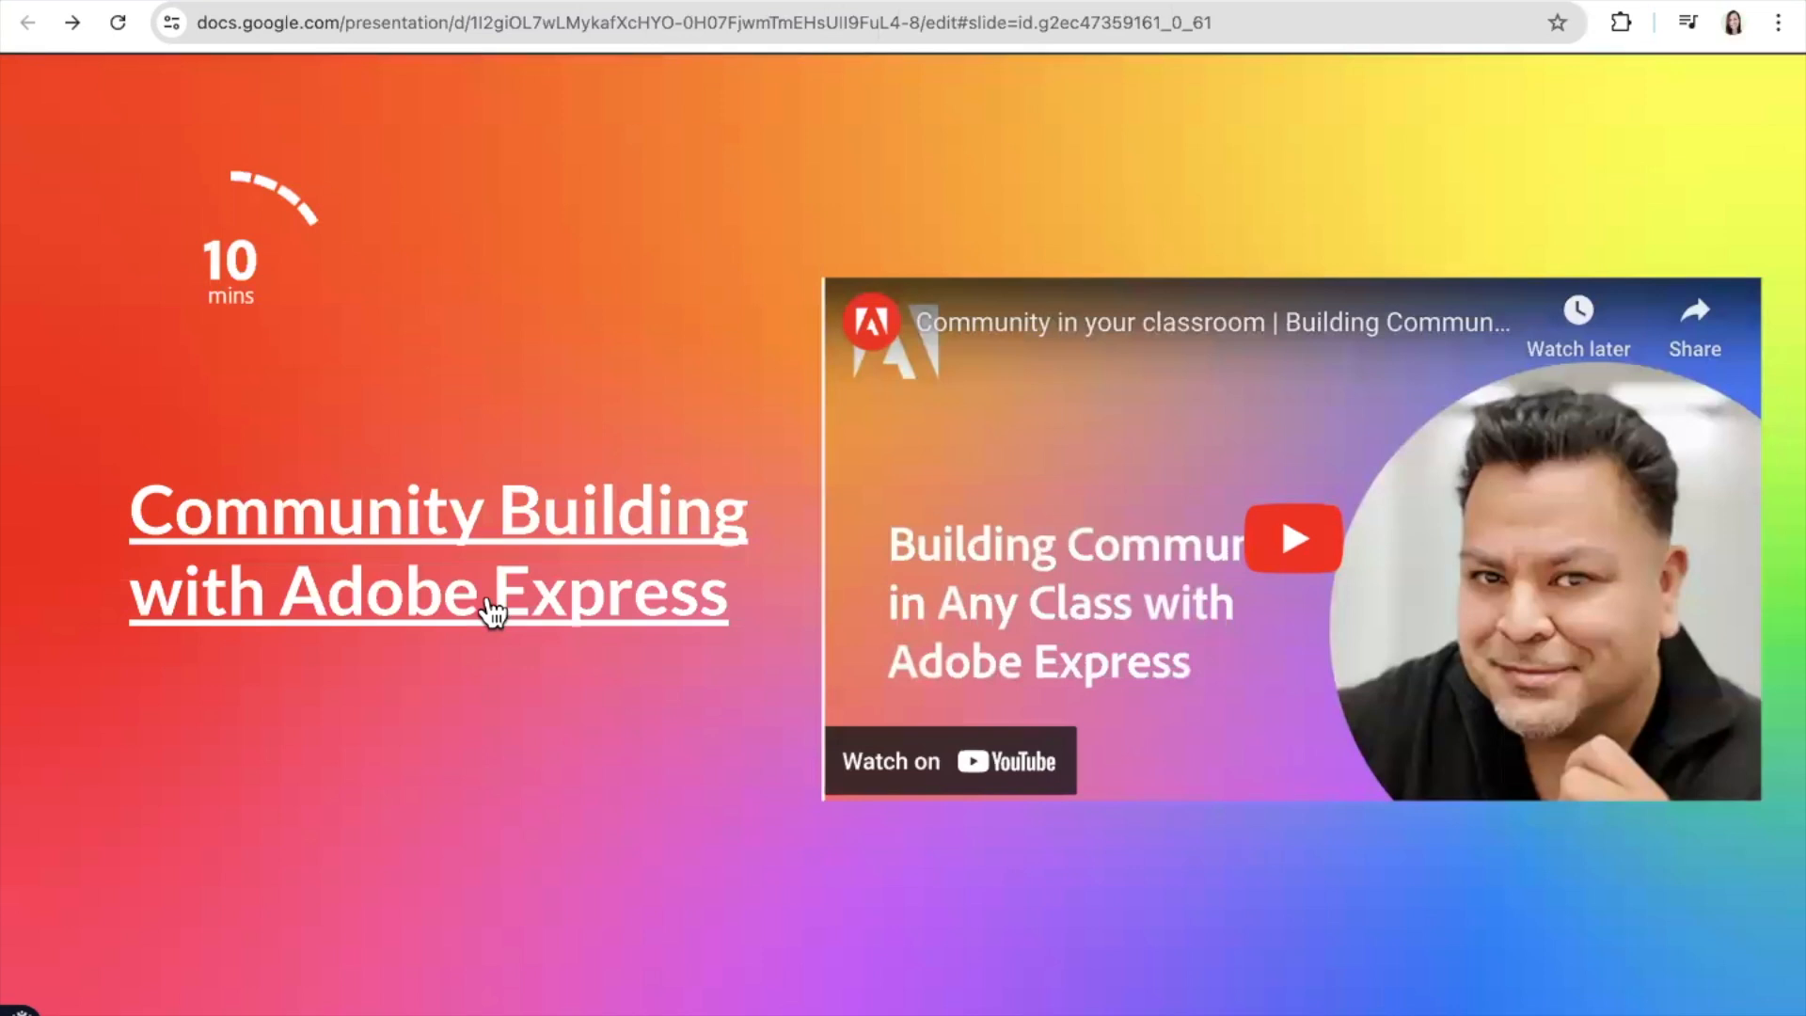
Step: Switch to the presentation slides, follow the "Community Building with Adobe Express" link, and open the "All about me" activity as an editable design
click(491, 611)
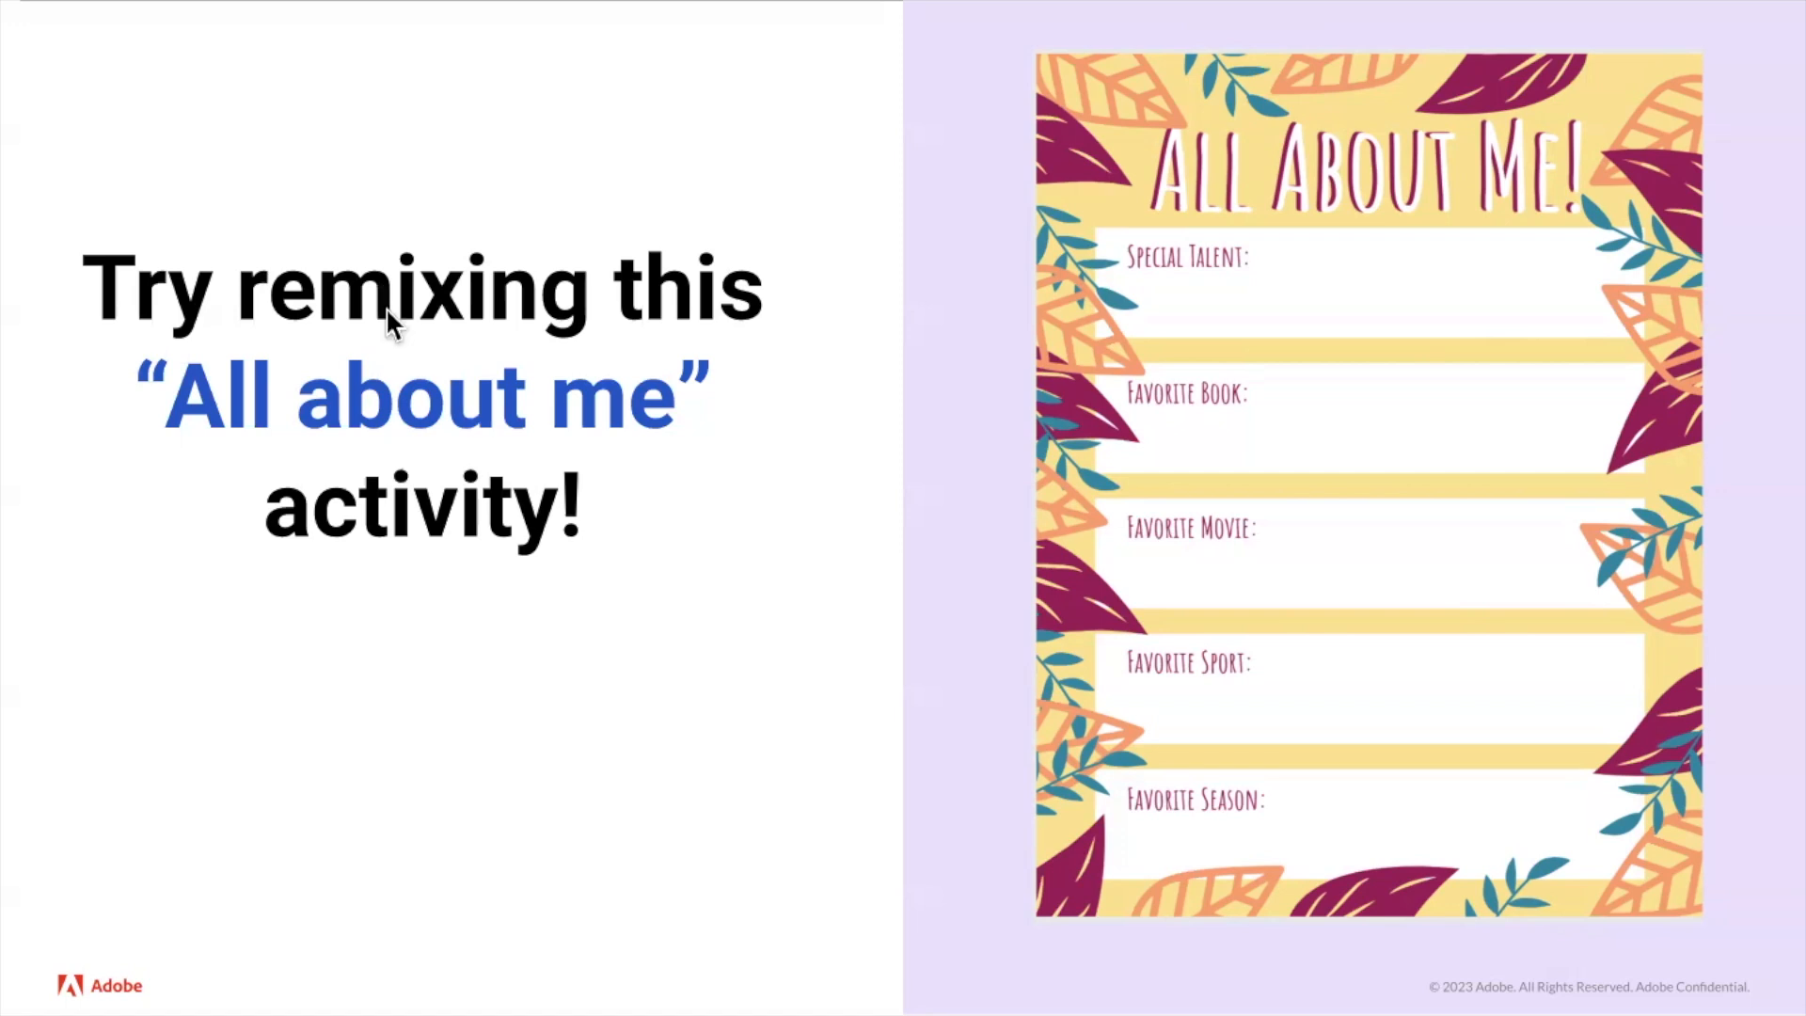
click(417, 393)
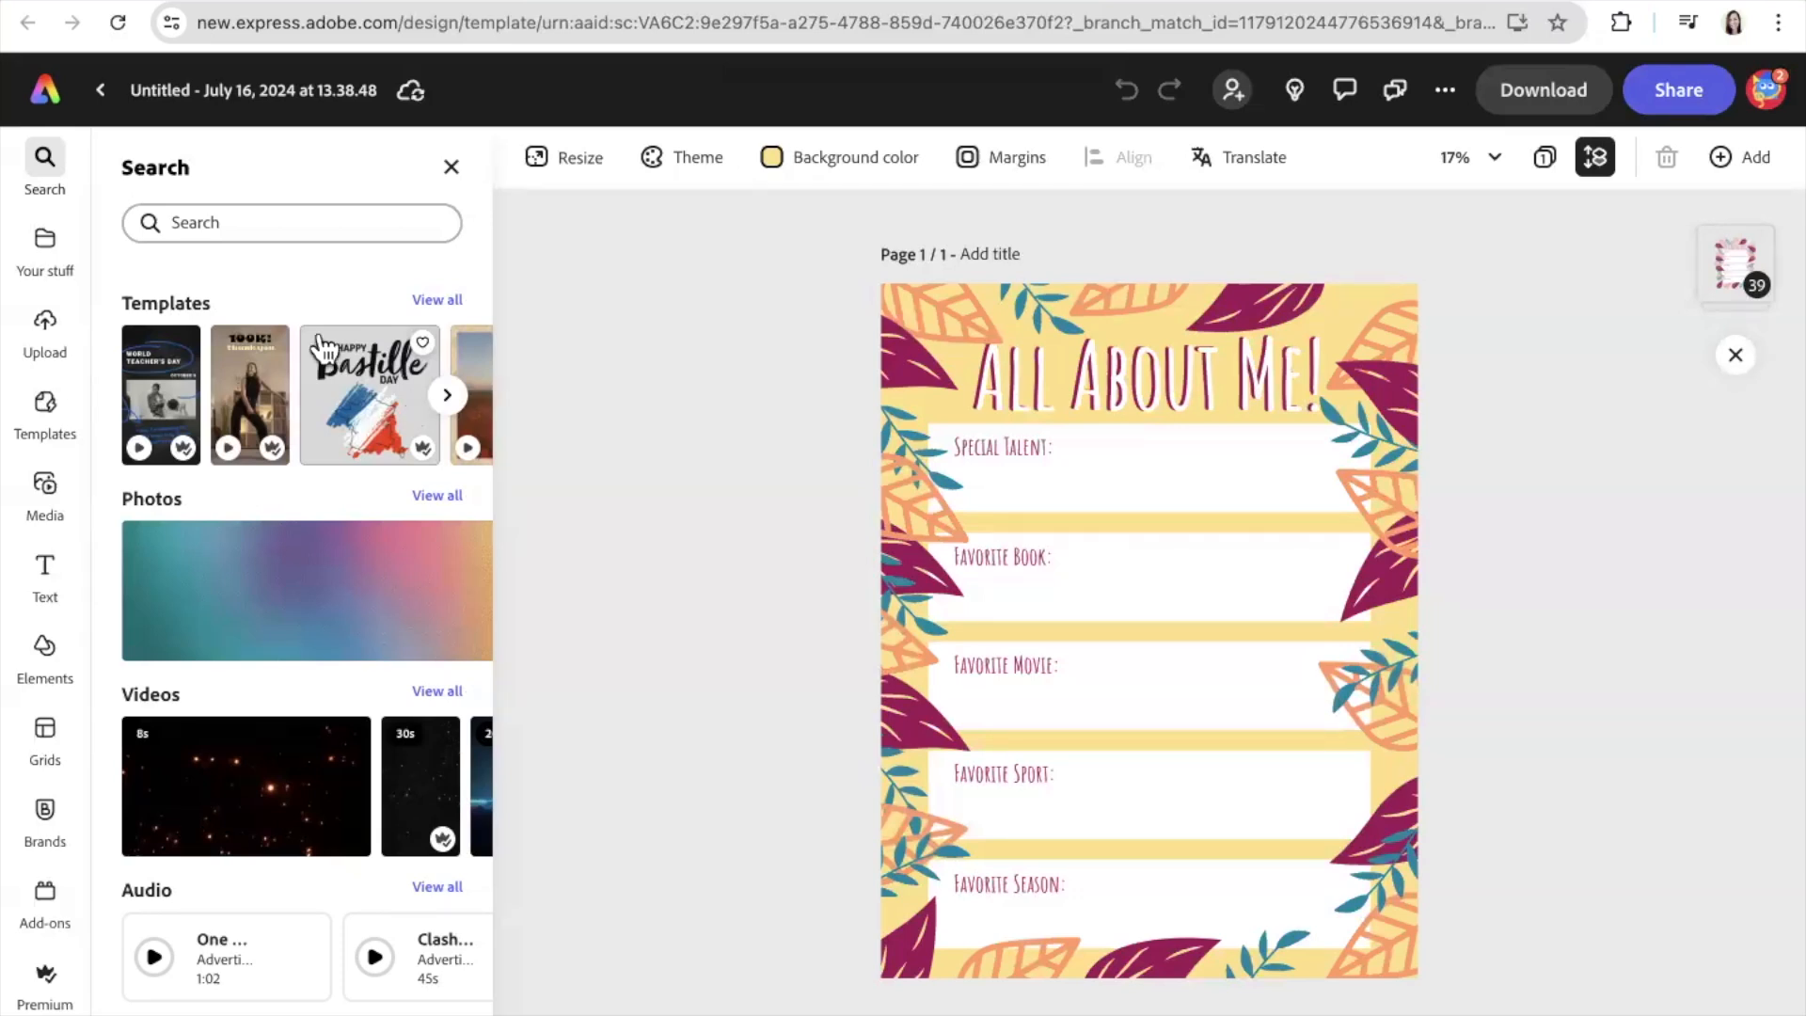
Step: Search for "All About Me" within the editor, look through all matching templates, and close the results
click(207, 222)
text(All About Me)
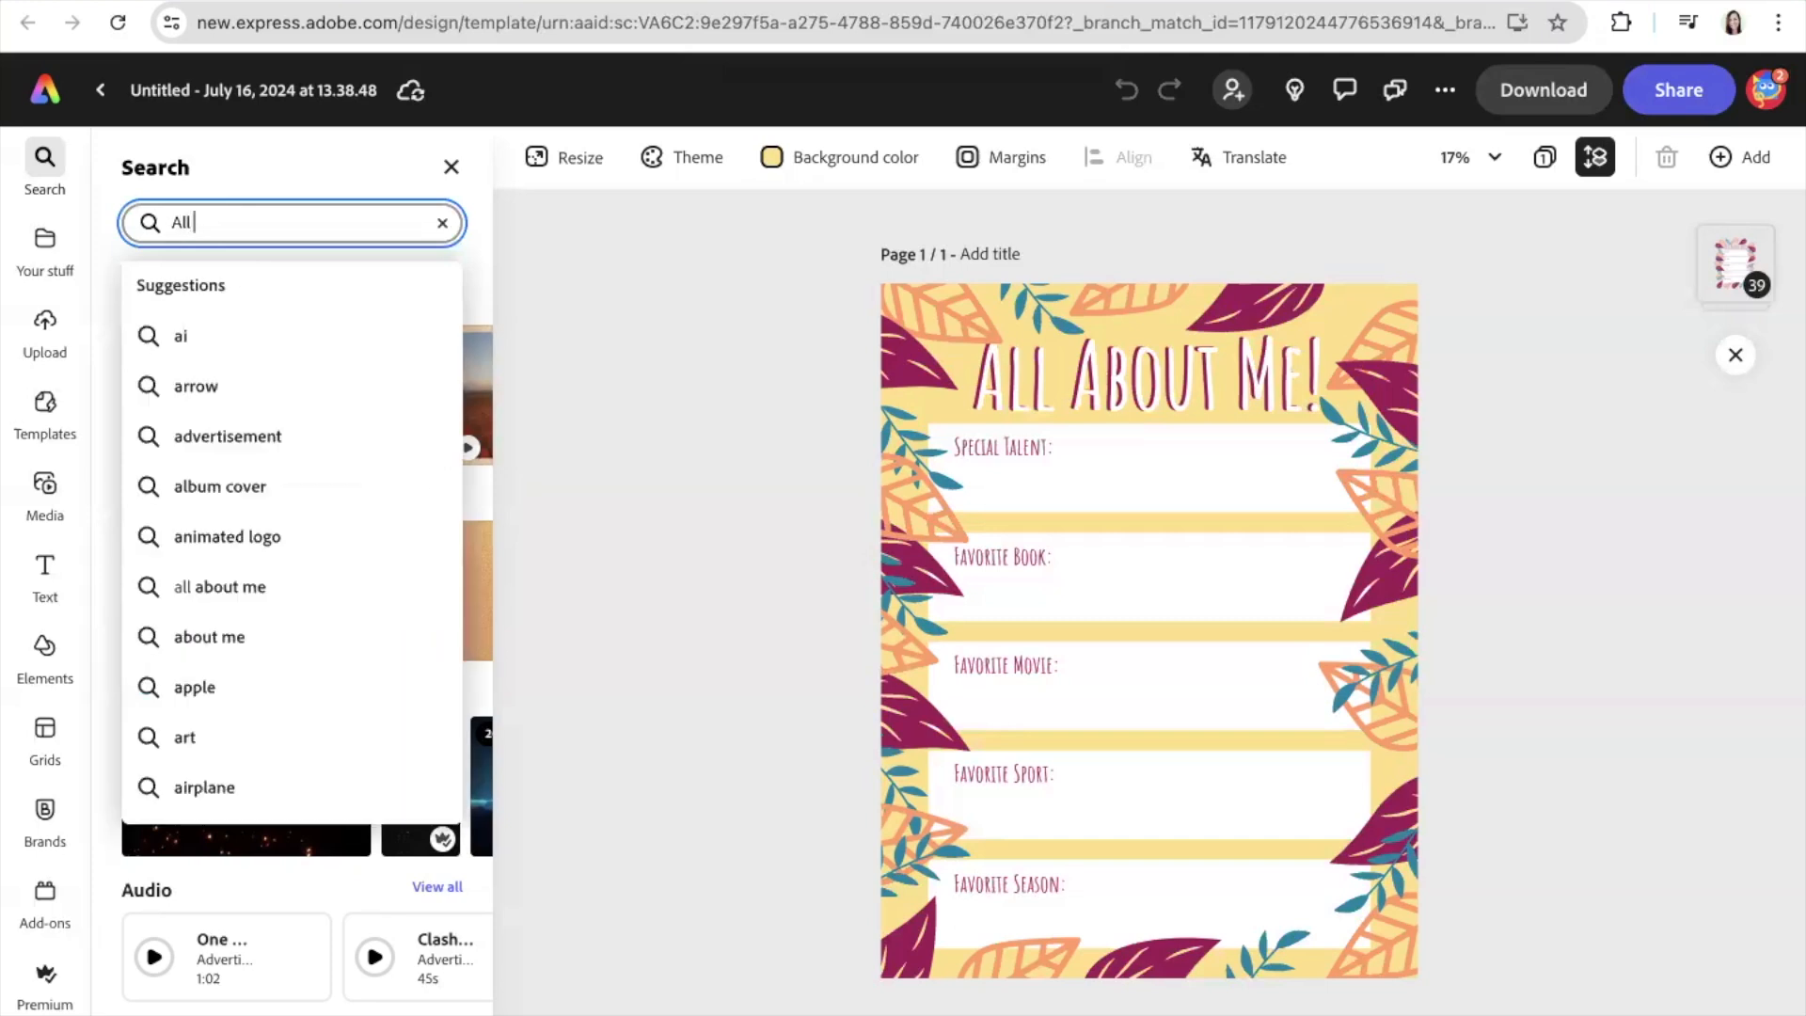
key(Return)
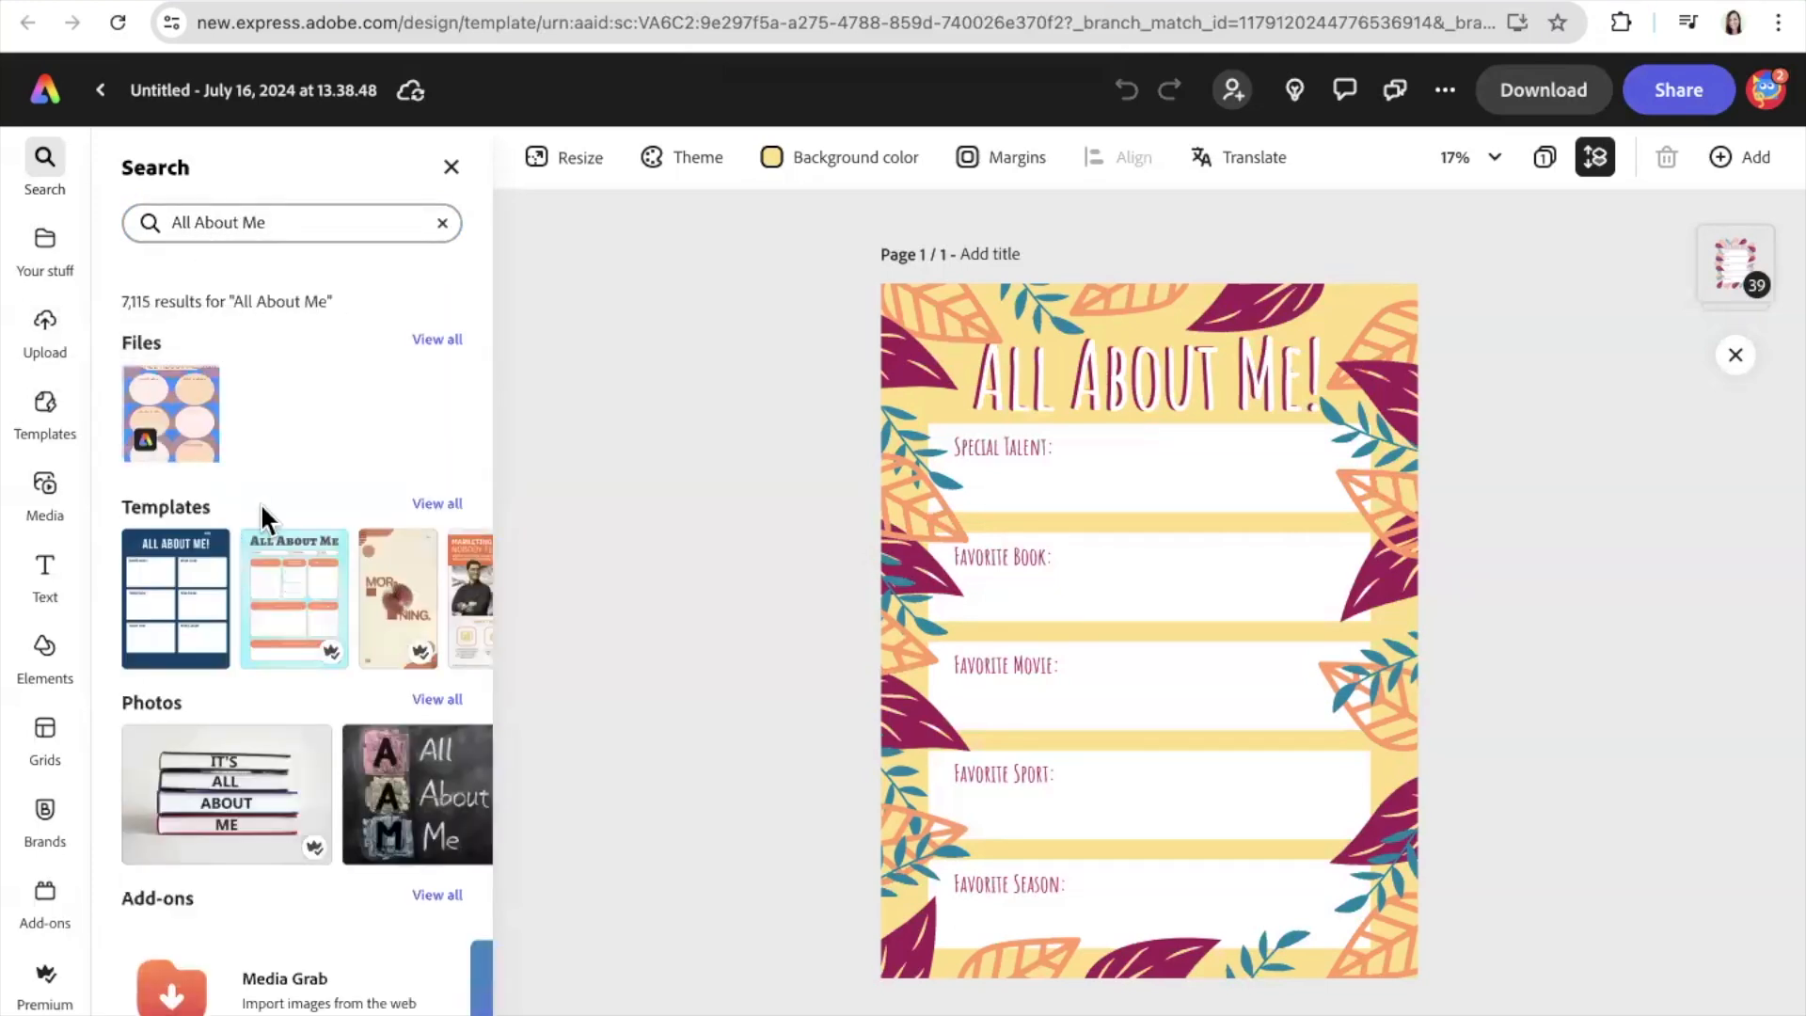
click(437, 504)
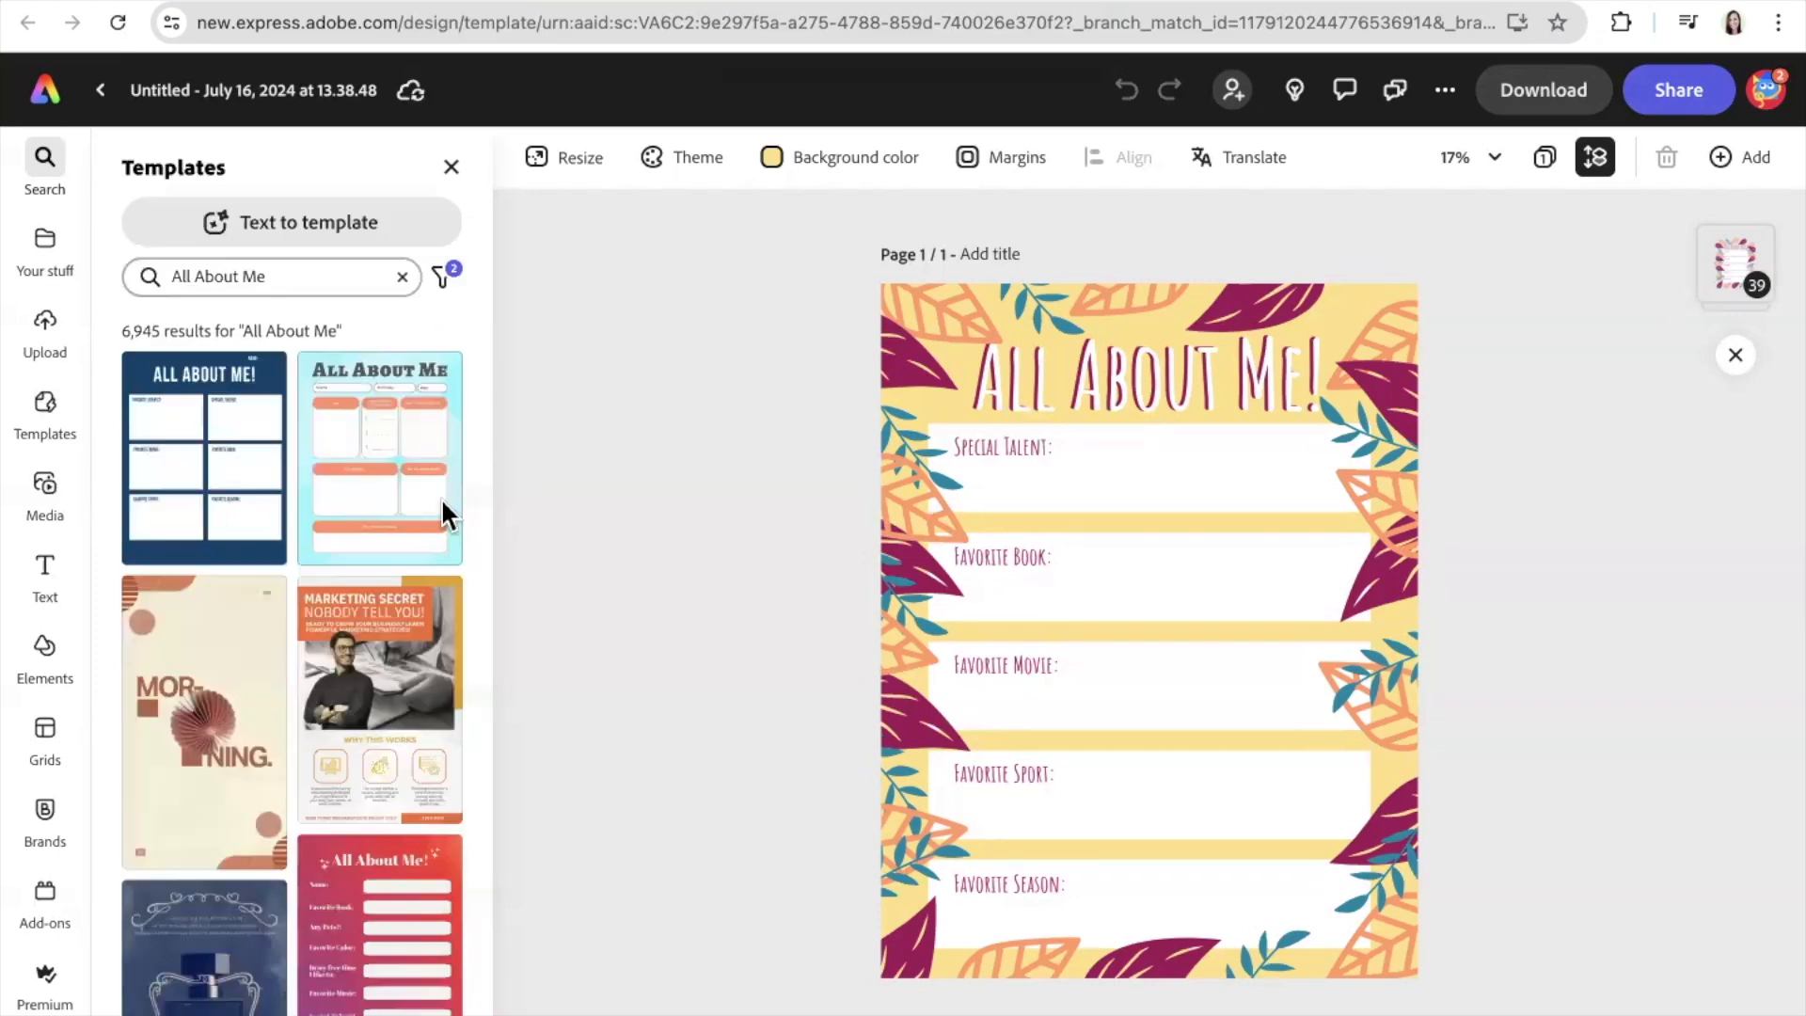
scroll(446, 516, down, 10)
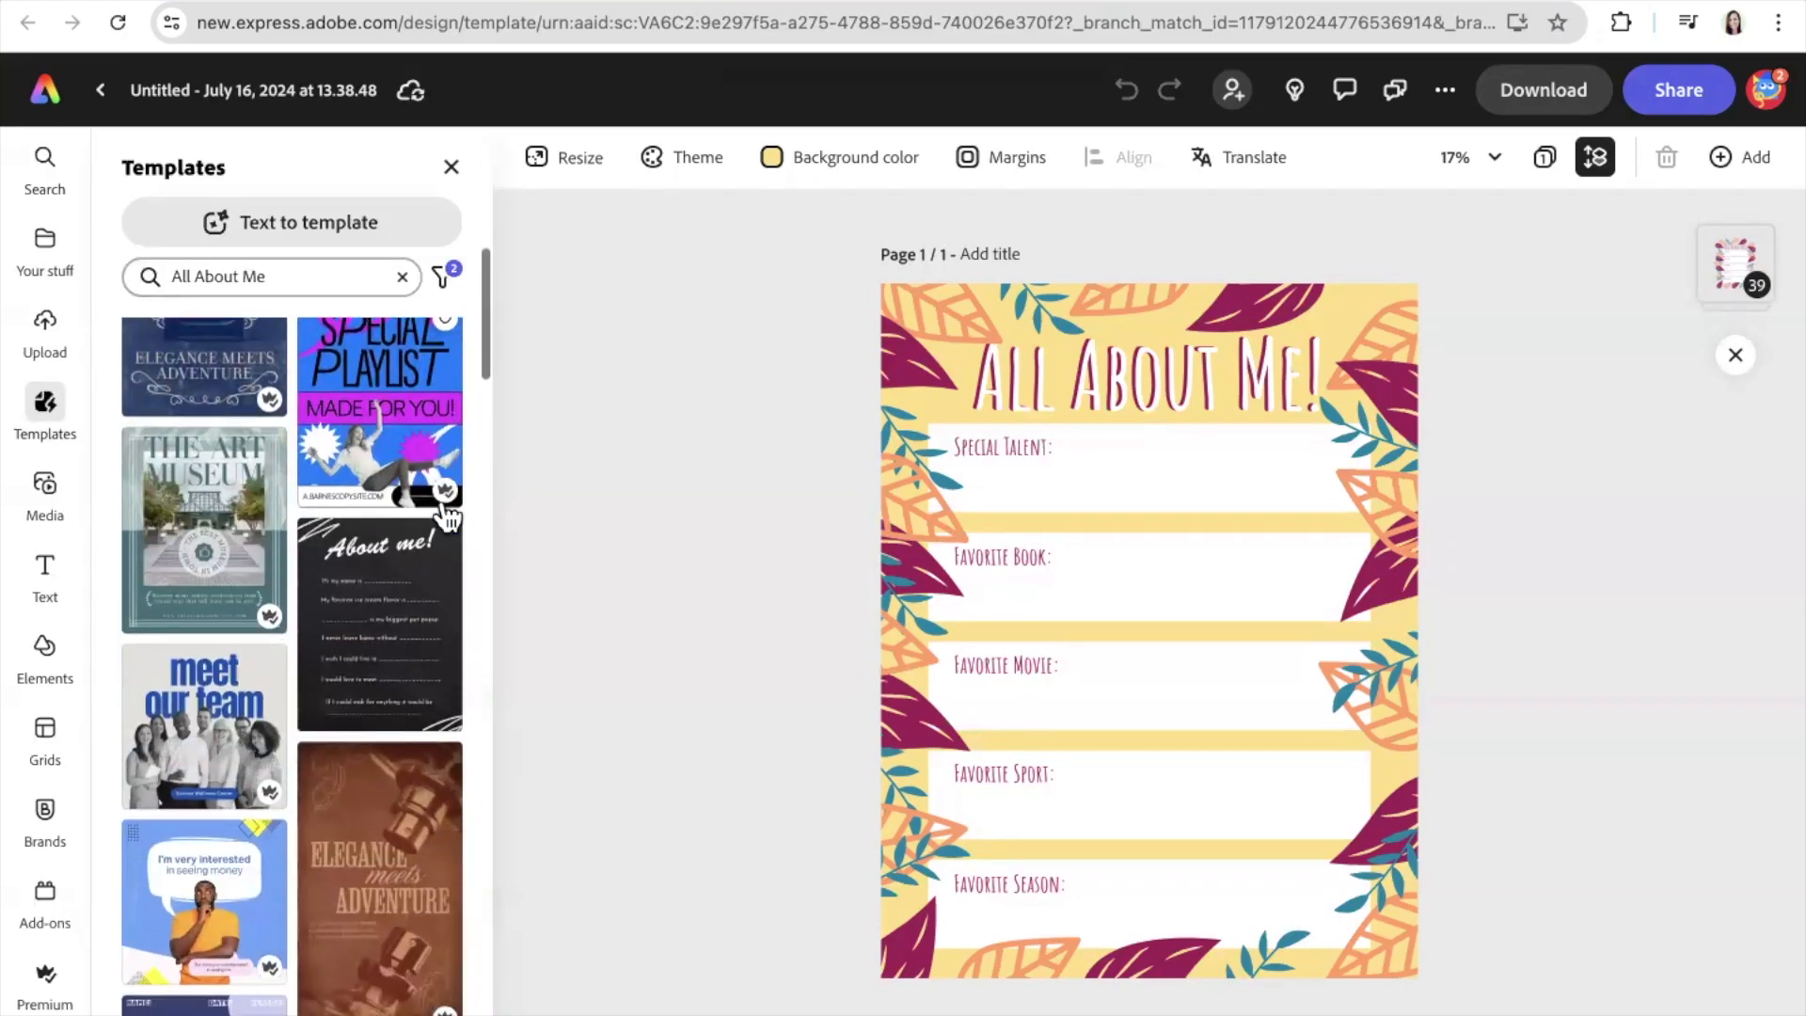
scroll(446, 516, down, 10)
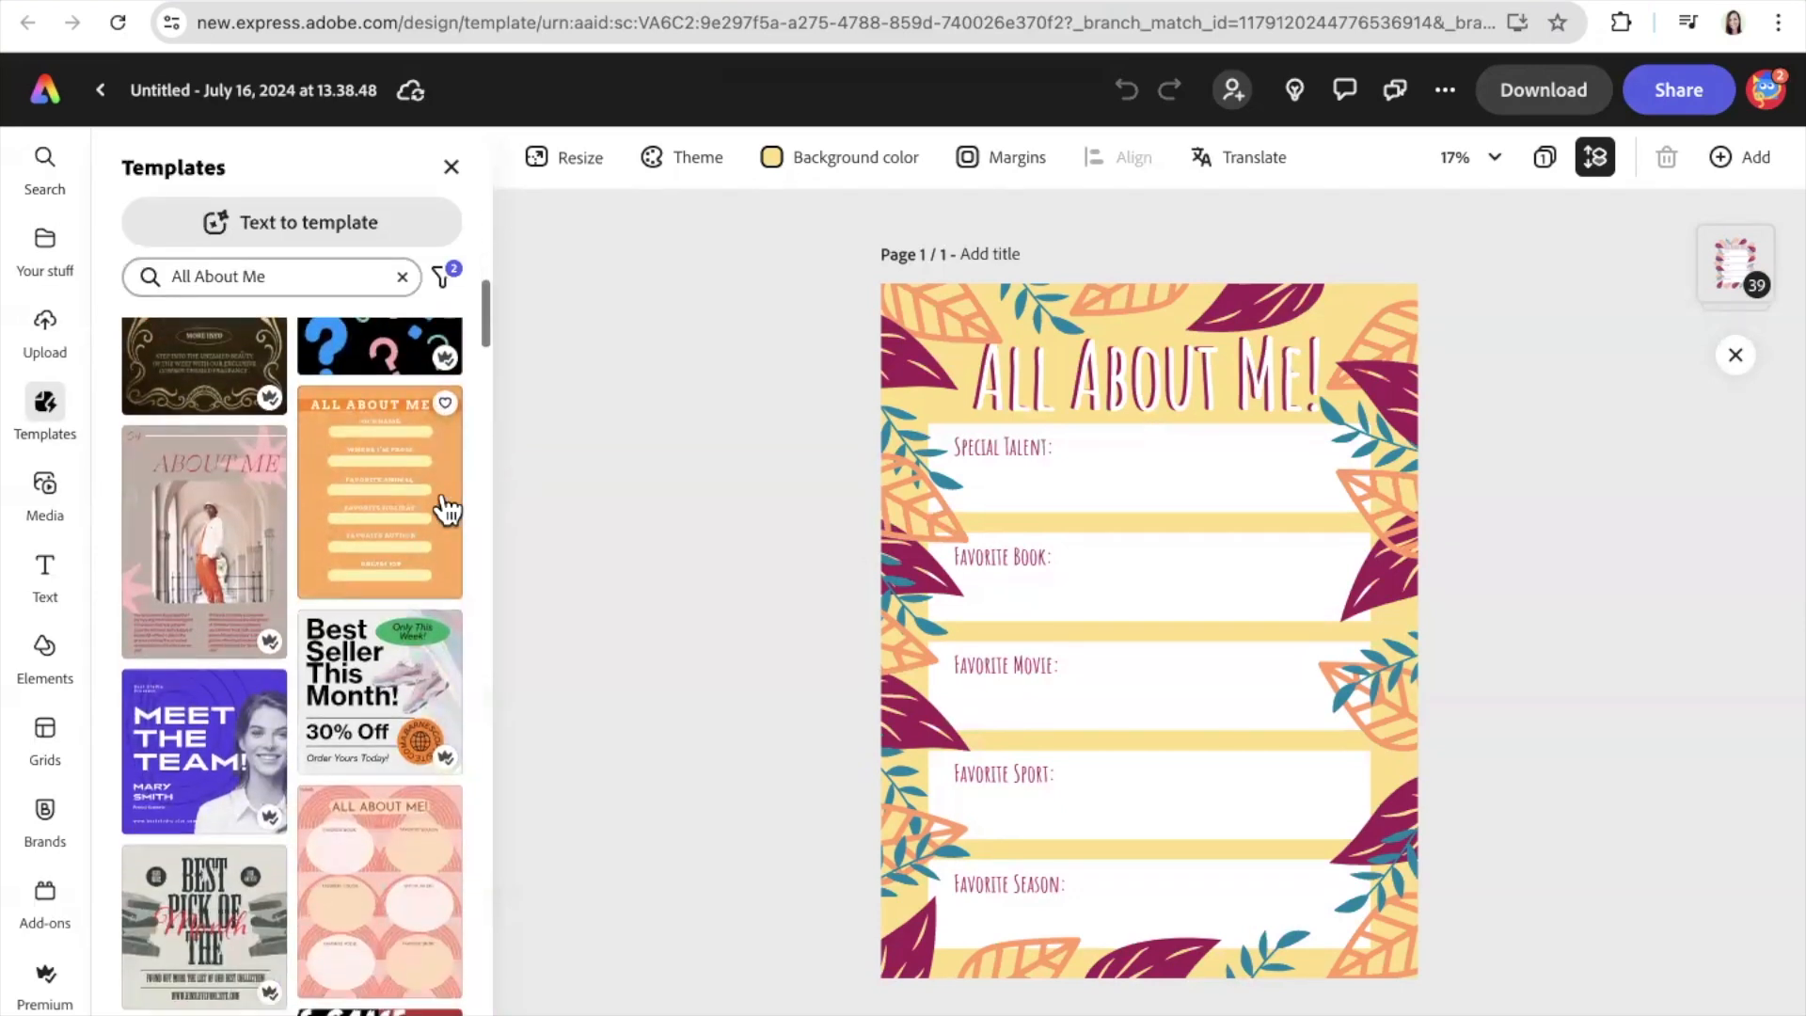
scroll(446, 511, down, 3)
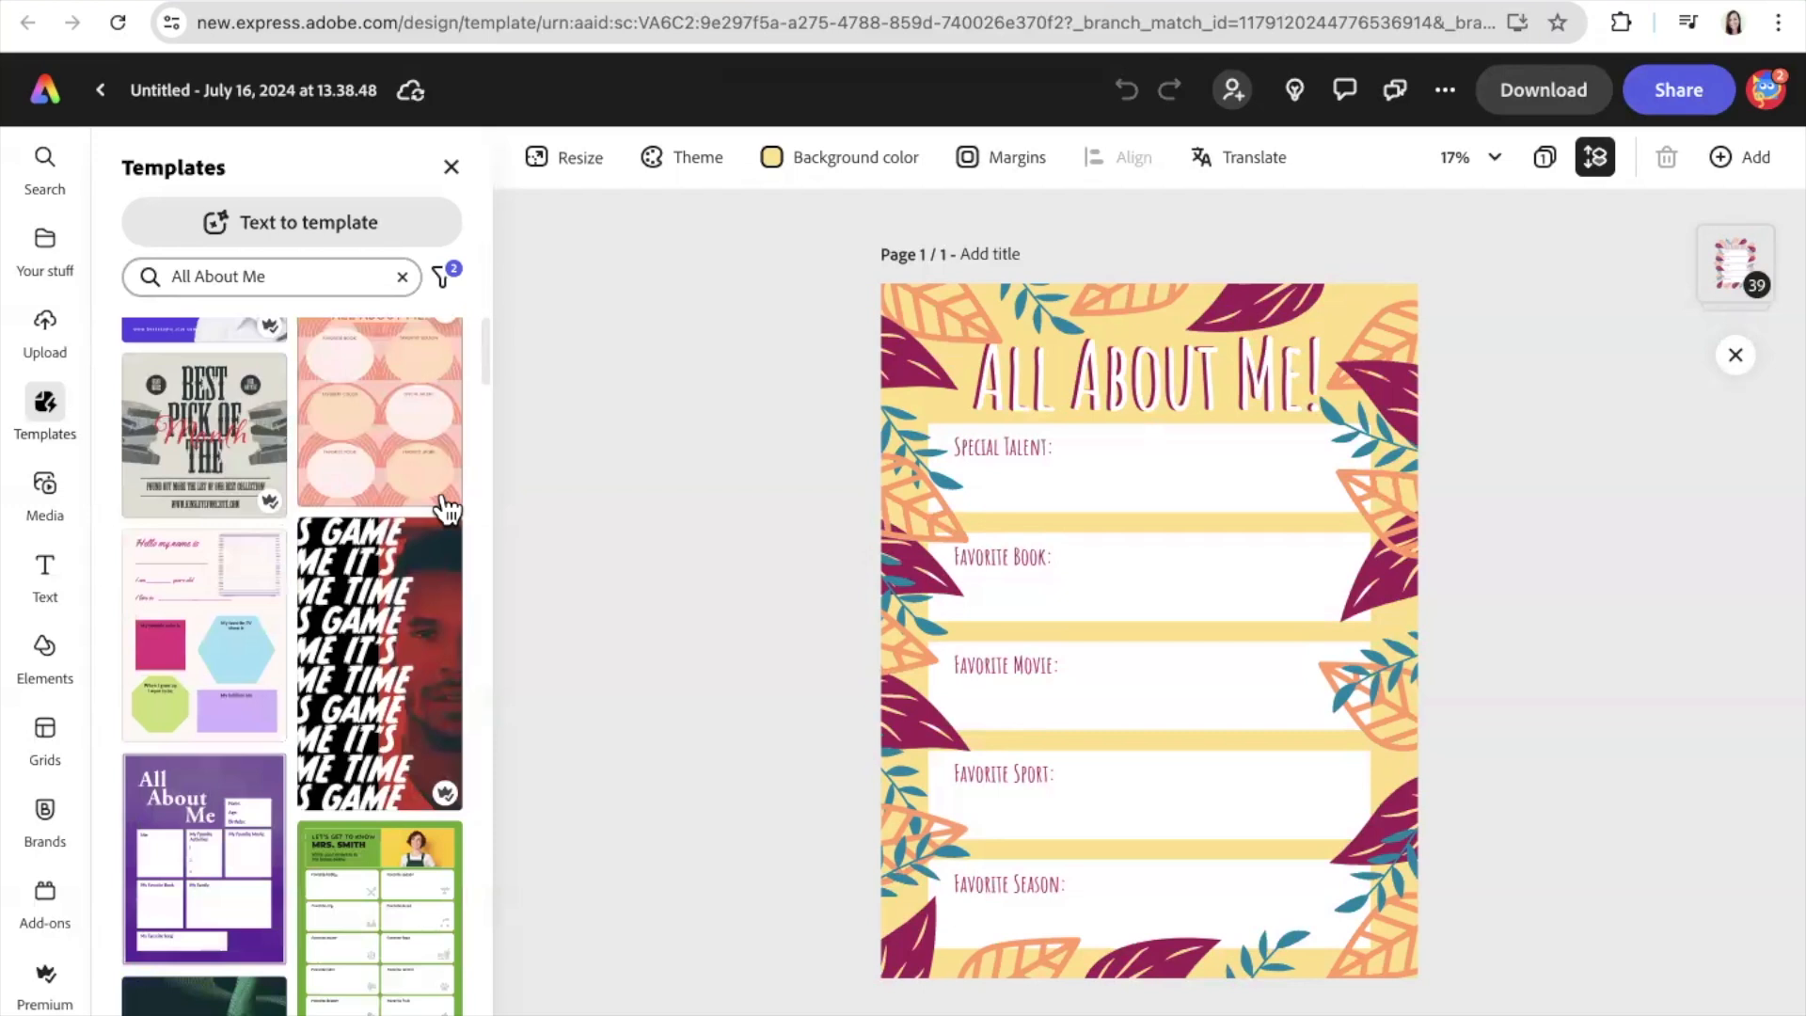
click(452, 166)
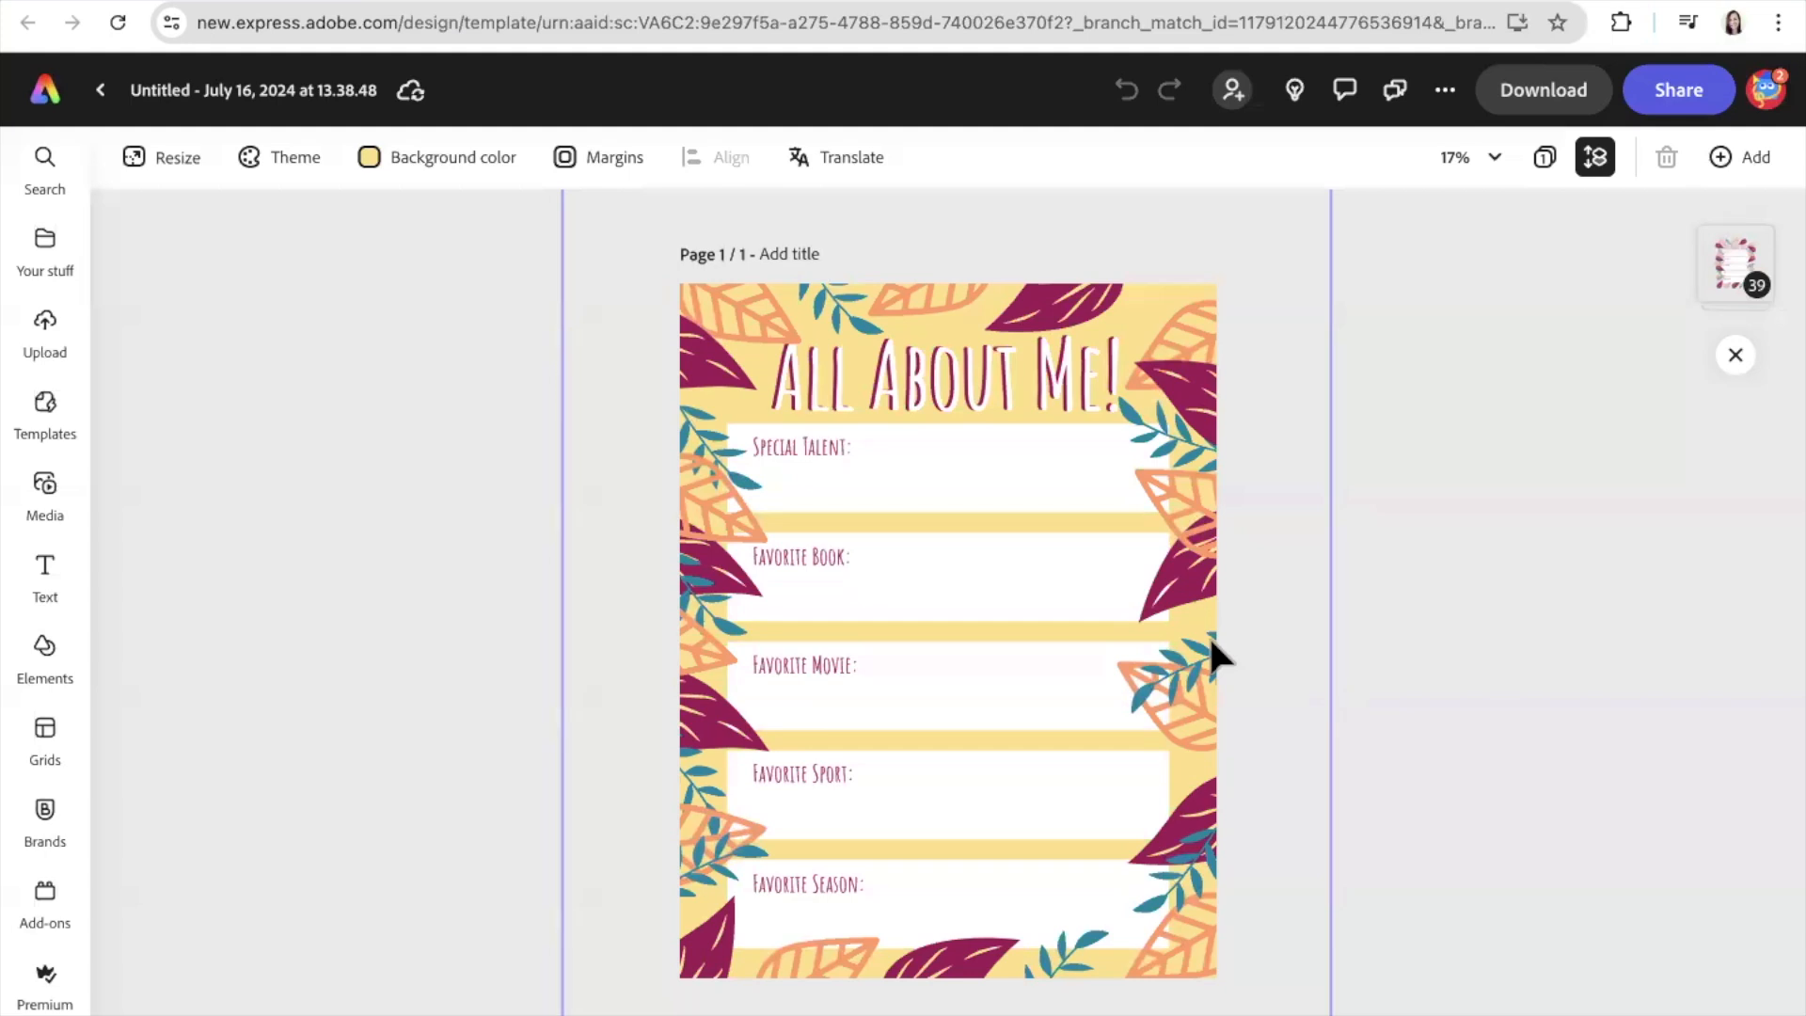
Step: Inspect the text settings of the "All About Me!" worksheet's title and its Special Talent, Favorite Book and Favorite Movie labels
click(983, 370)
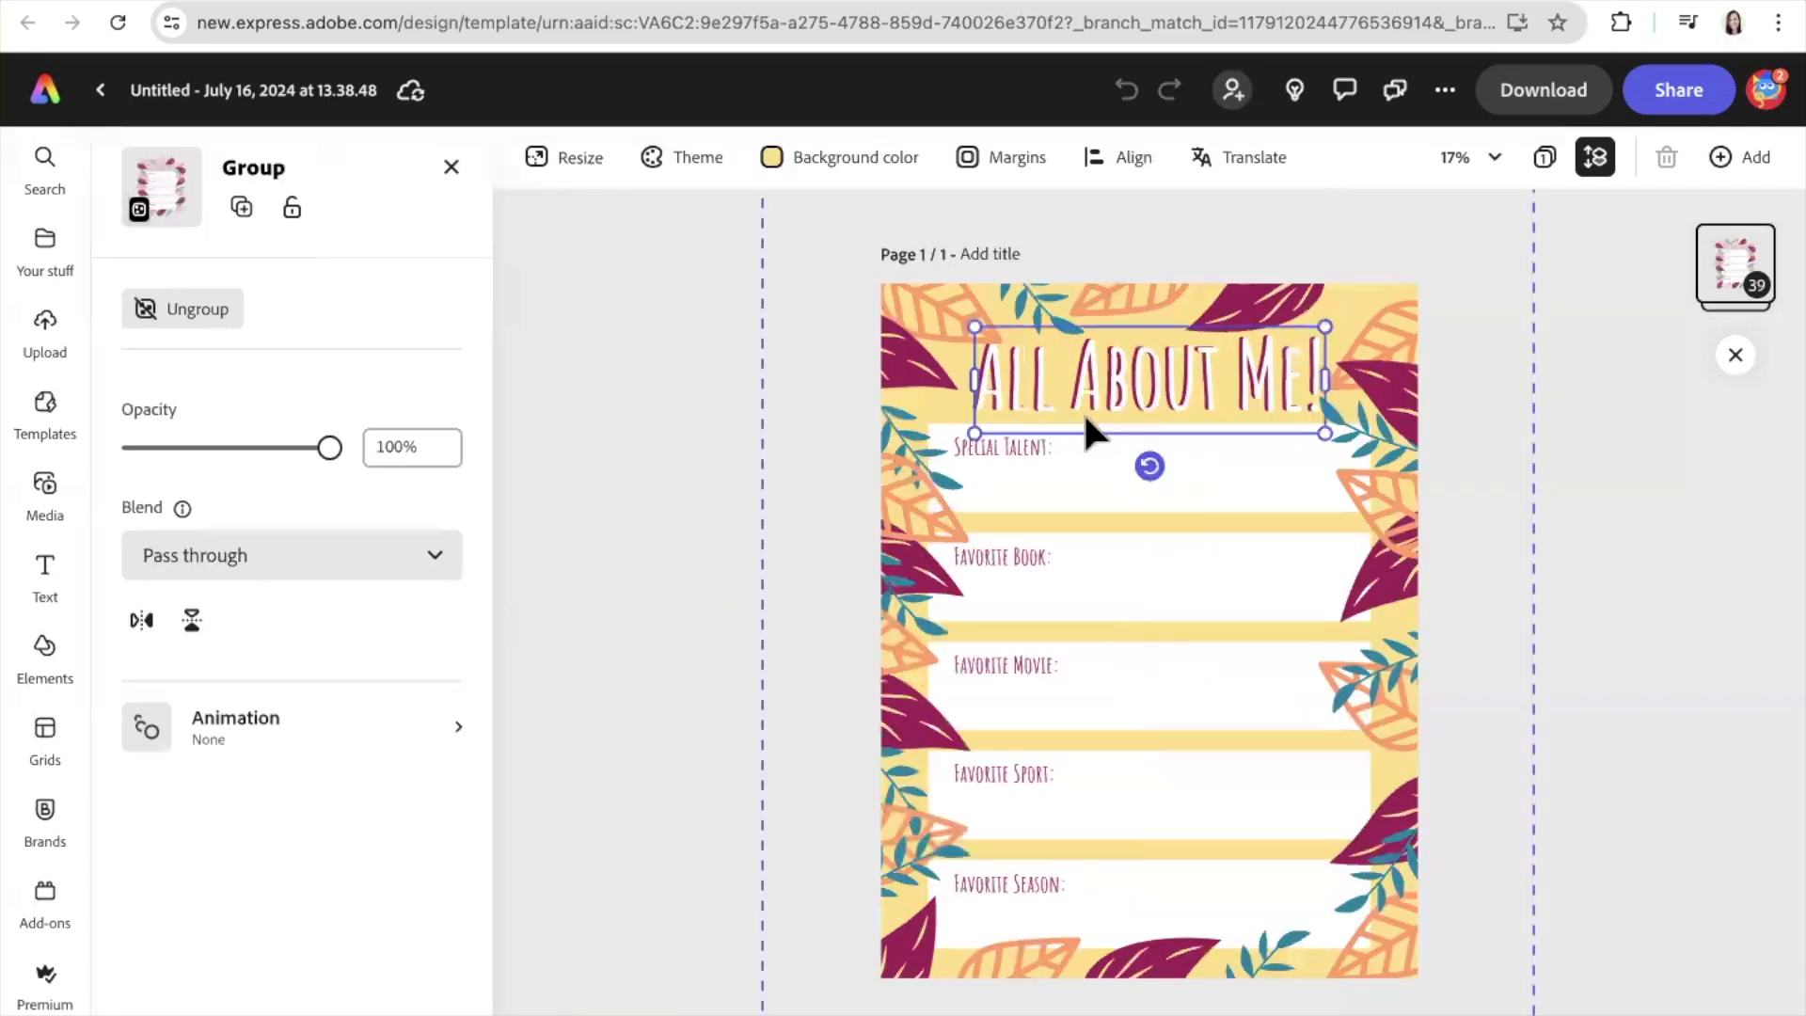
click(1075, 381)
click(1002, 448)
click(1003, 556)
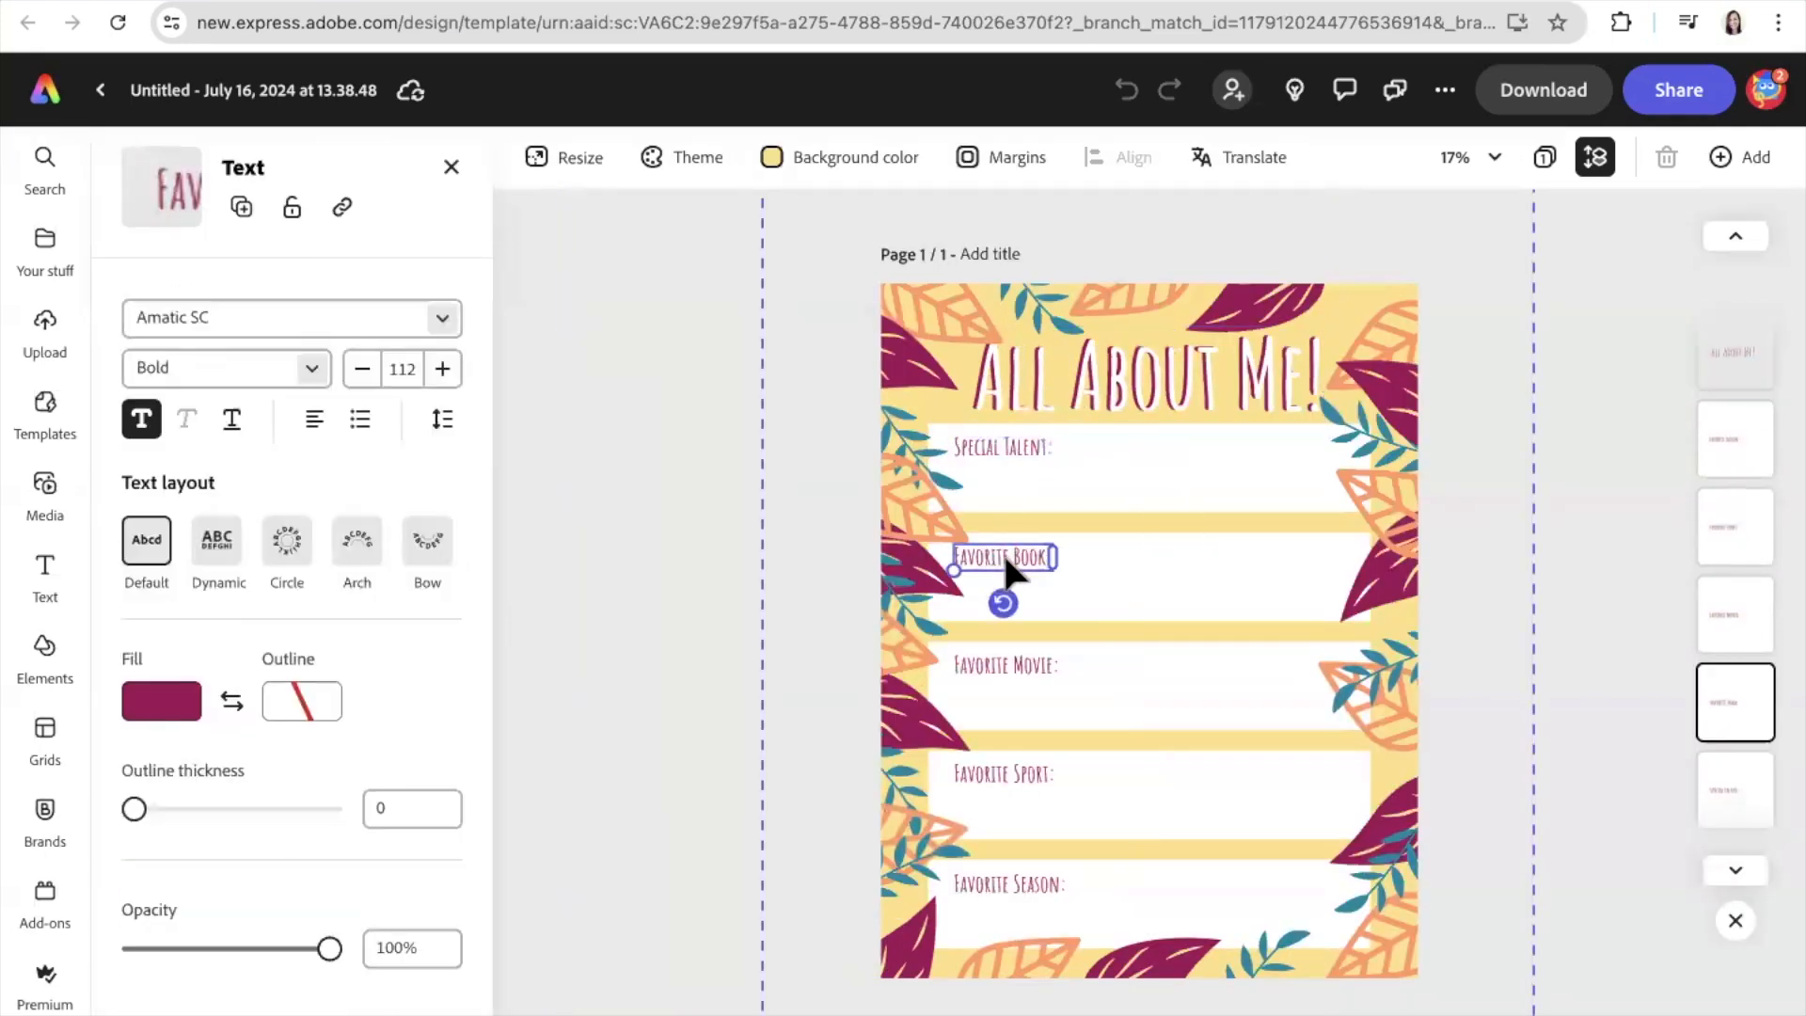
click(996, 664)
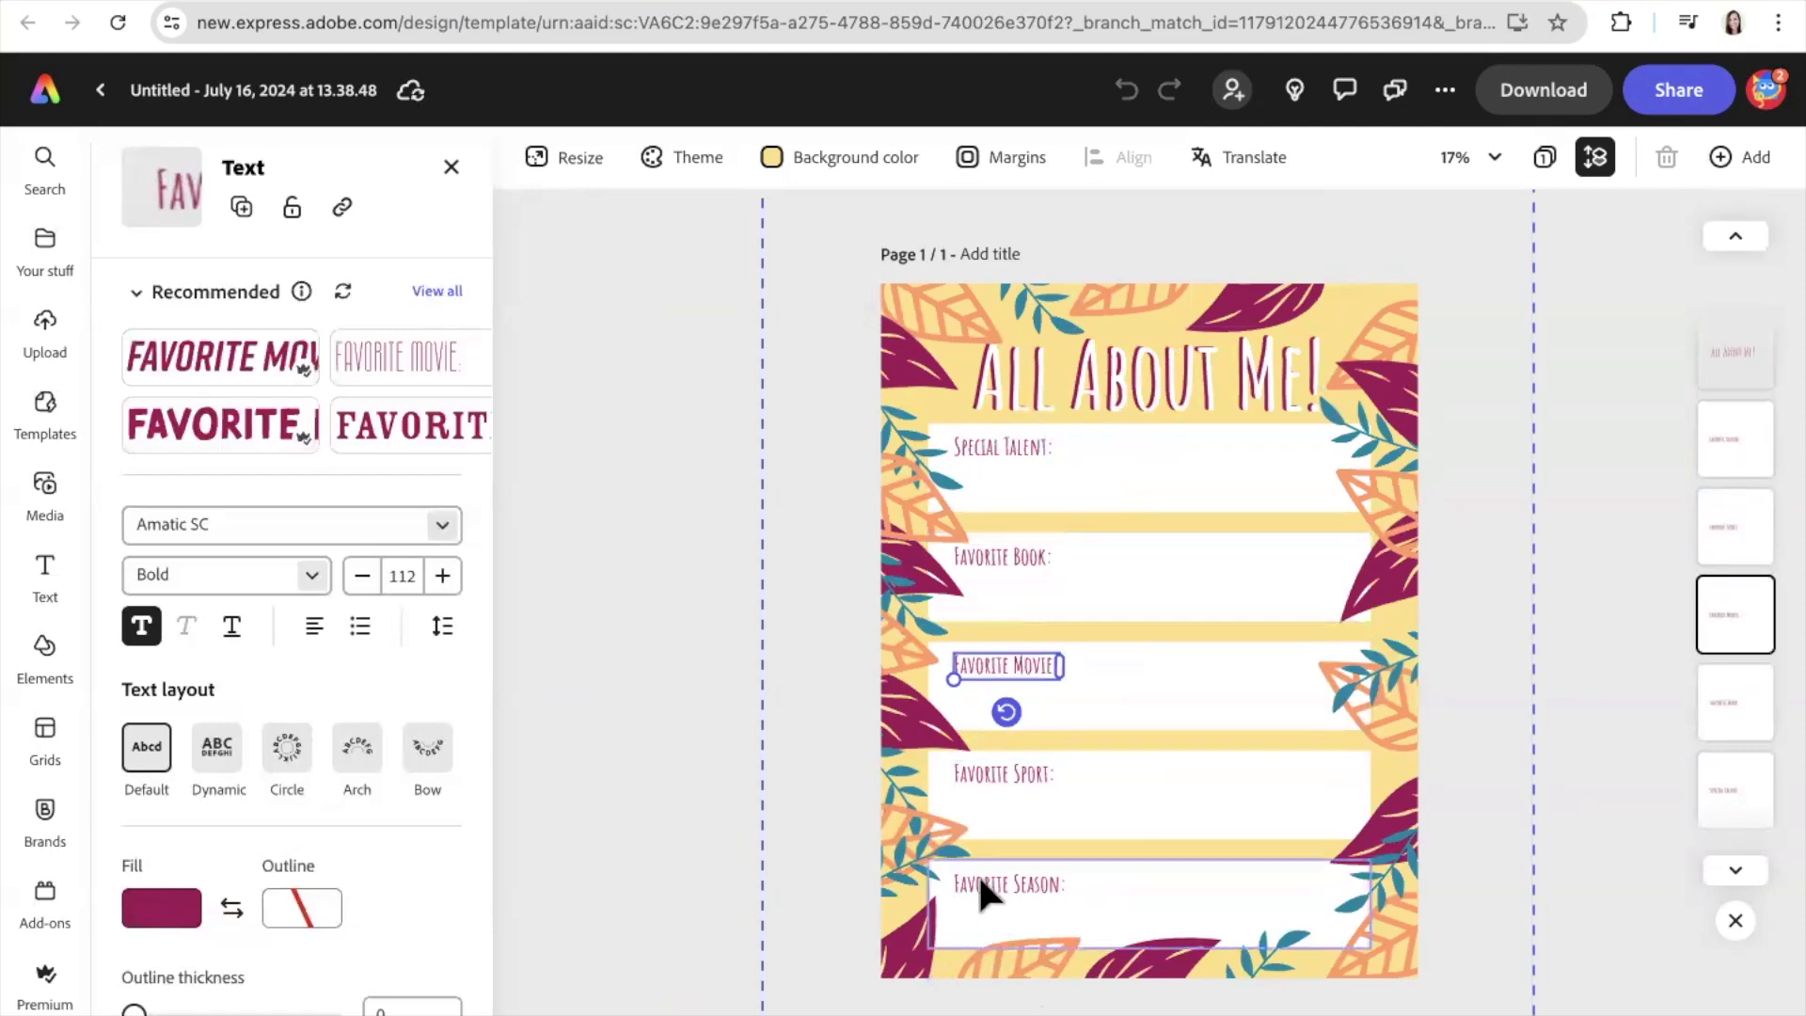
click(1006, 572)
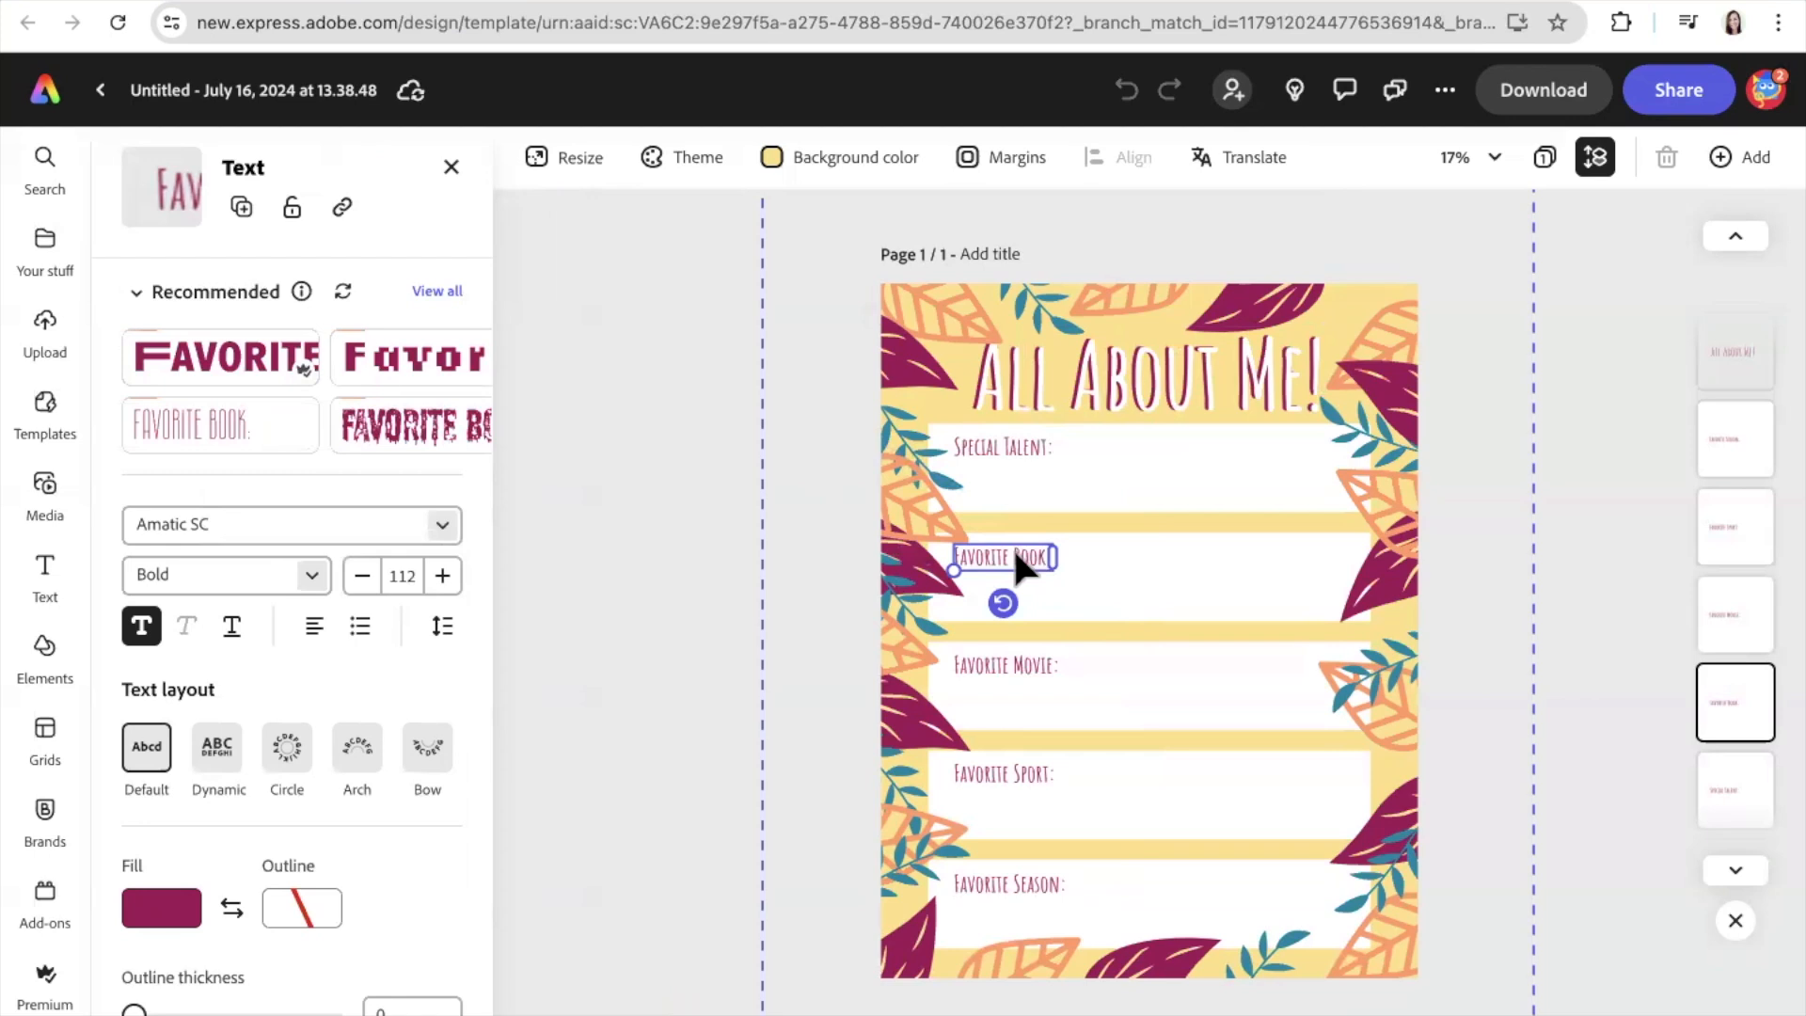
Step: Try bold color themes on the "All About Me!" worksheet, including the pastel palette and the burgundy, teal and beige palette
click(451, 167)
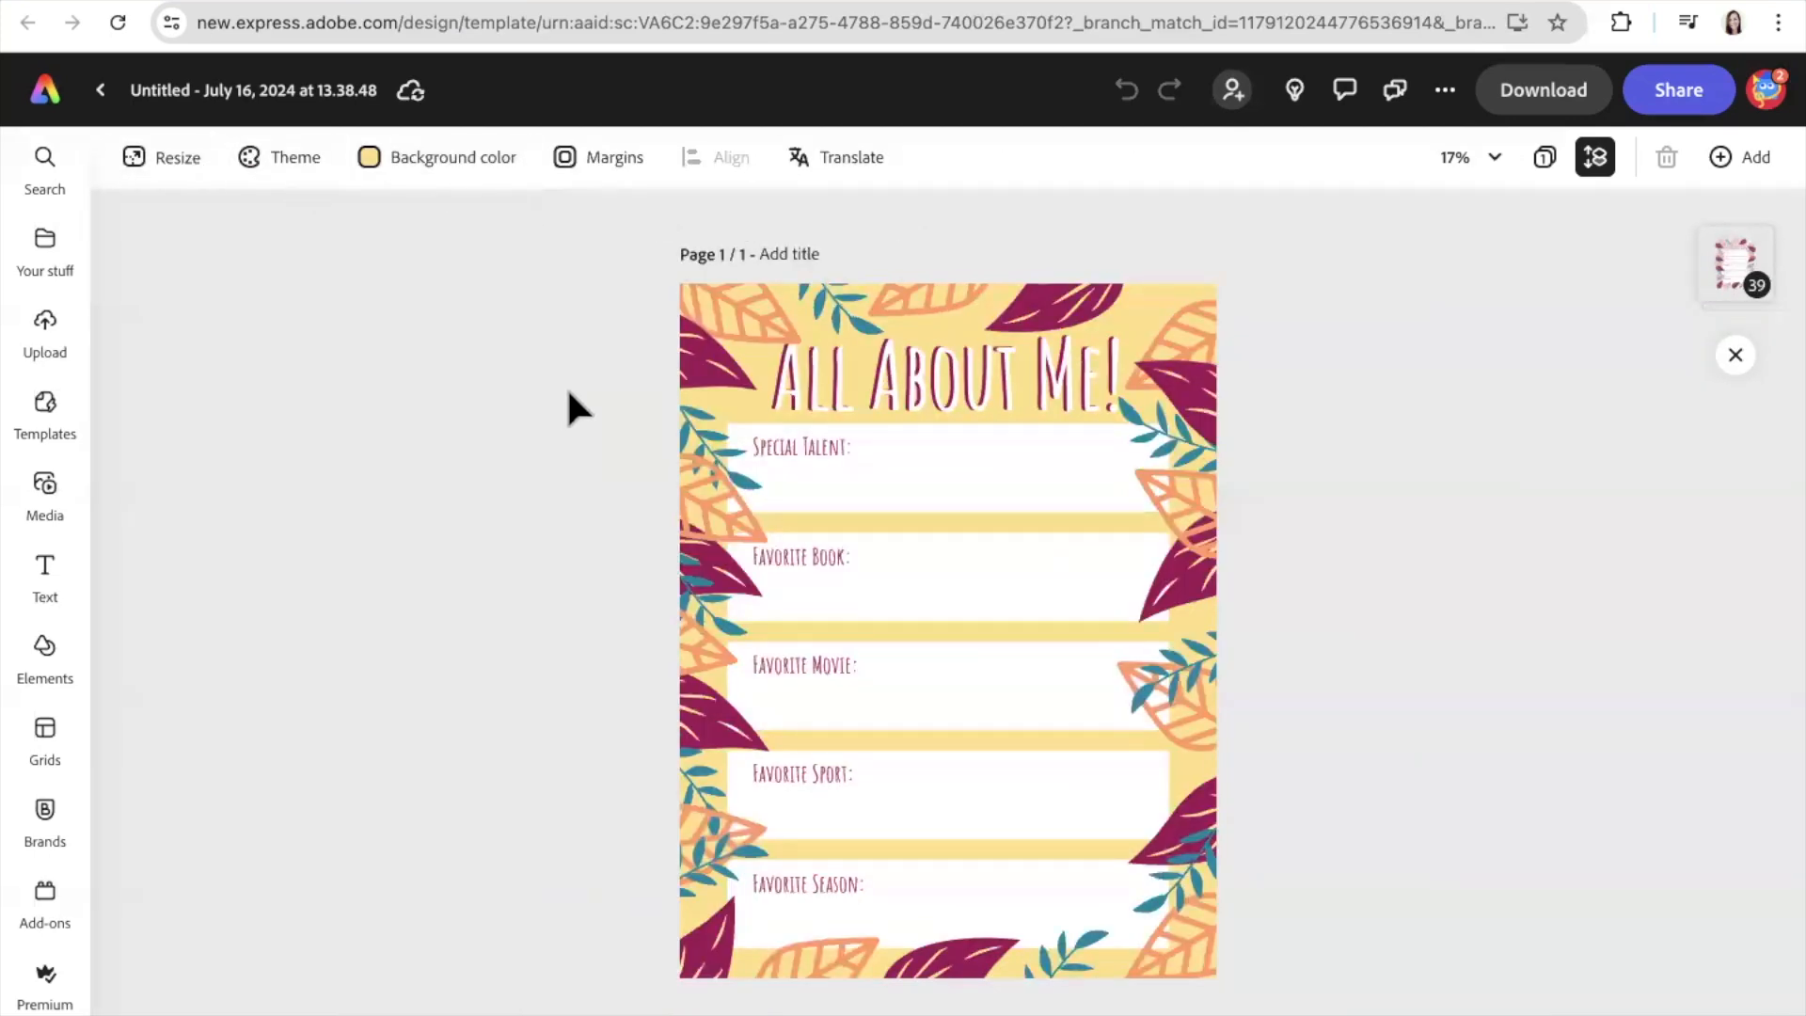
click(256, 153)
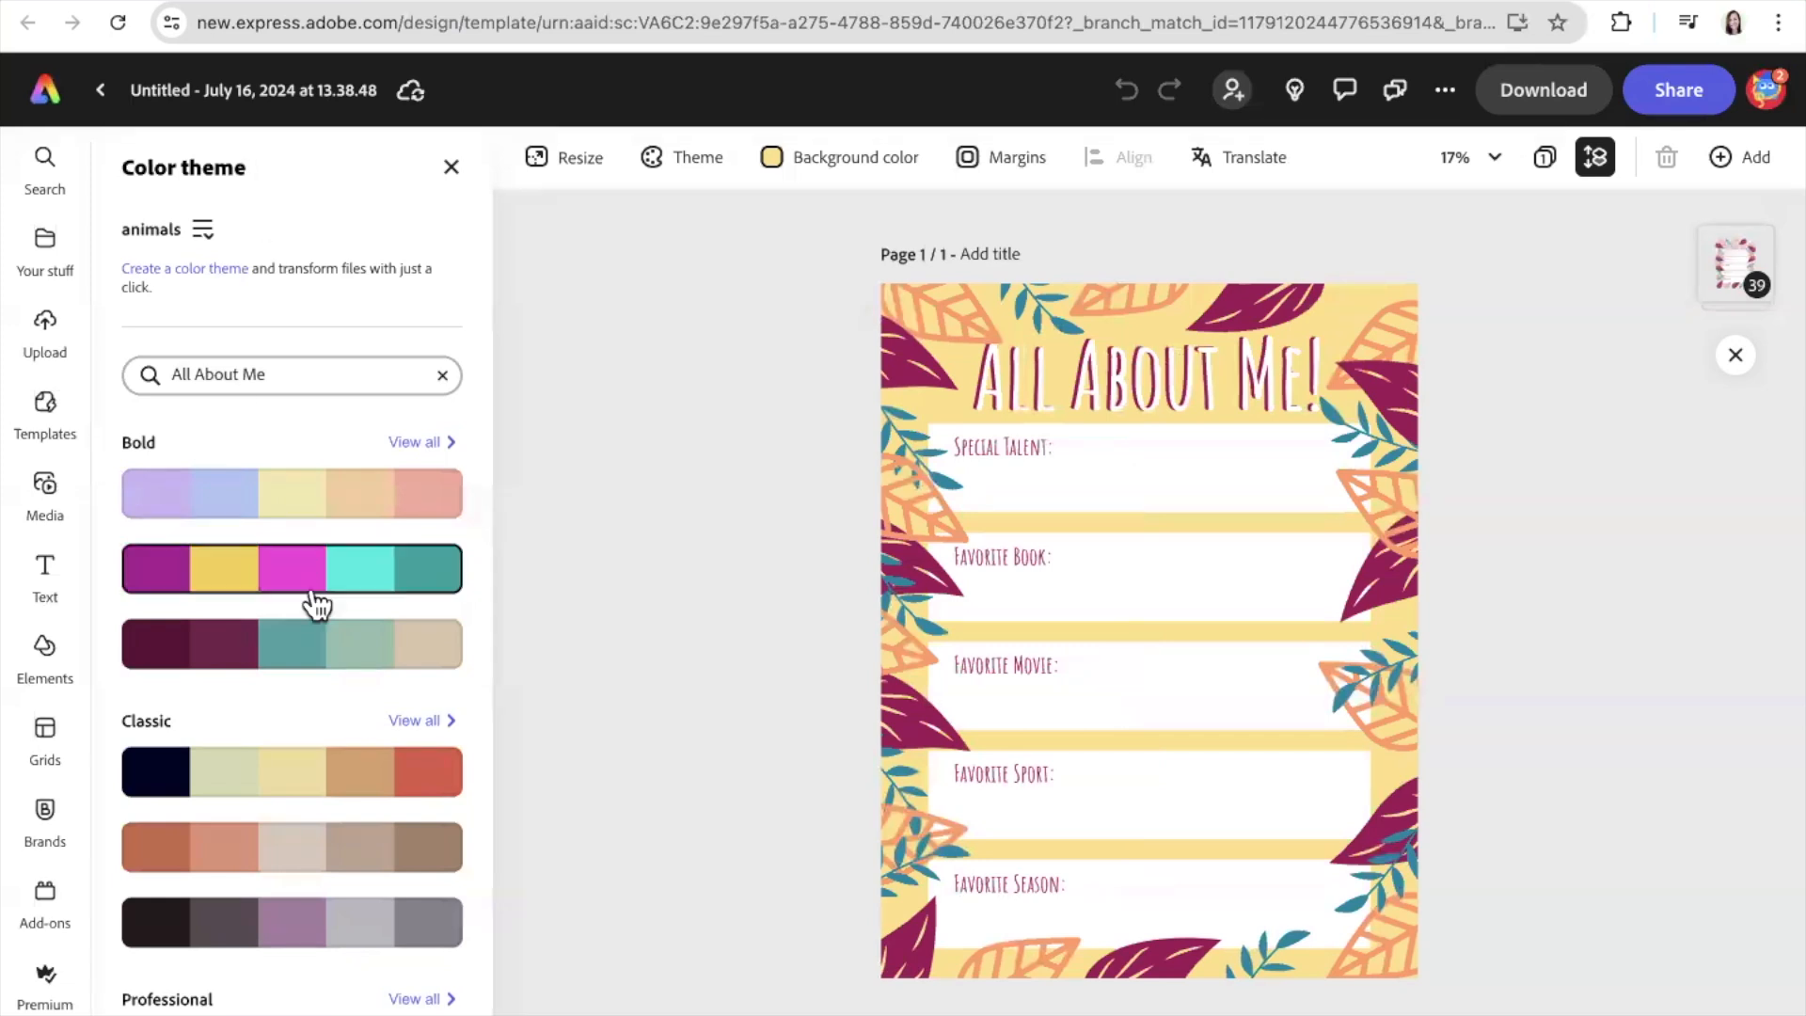
click(316, 508)
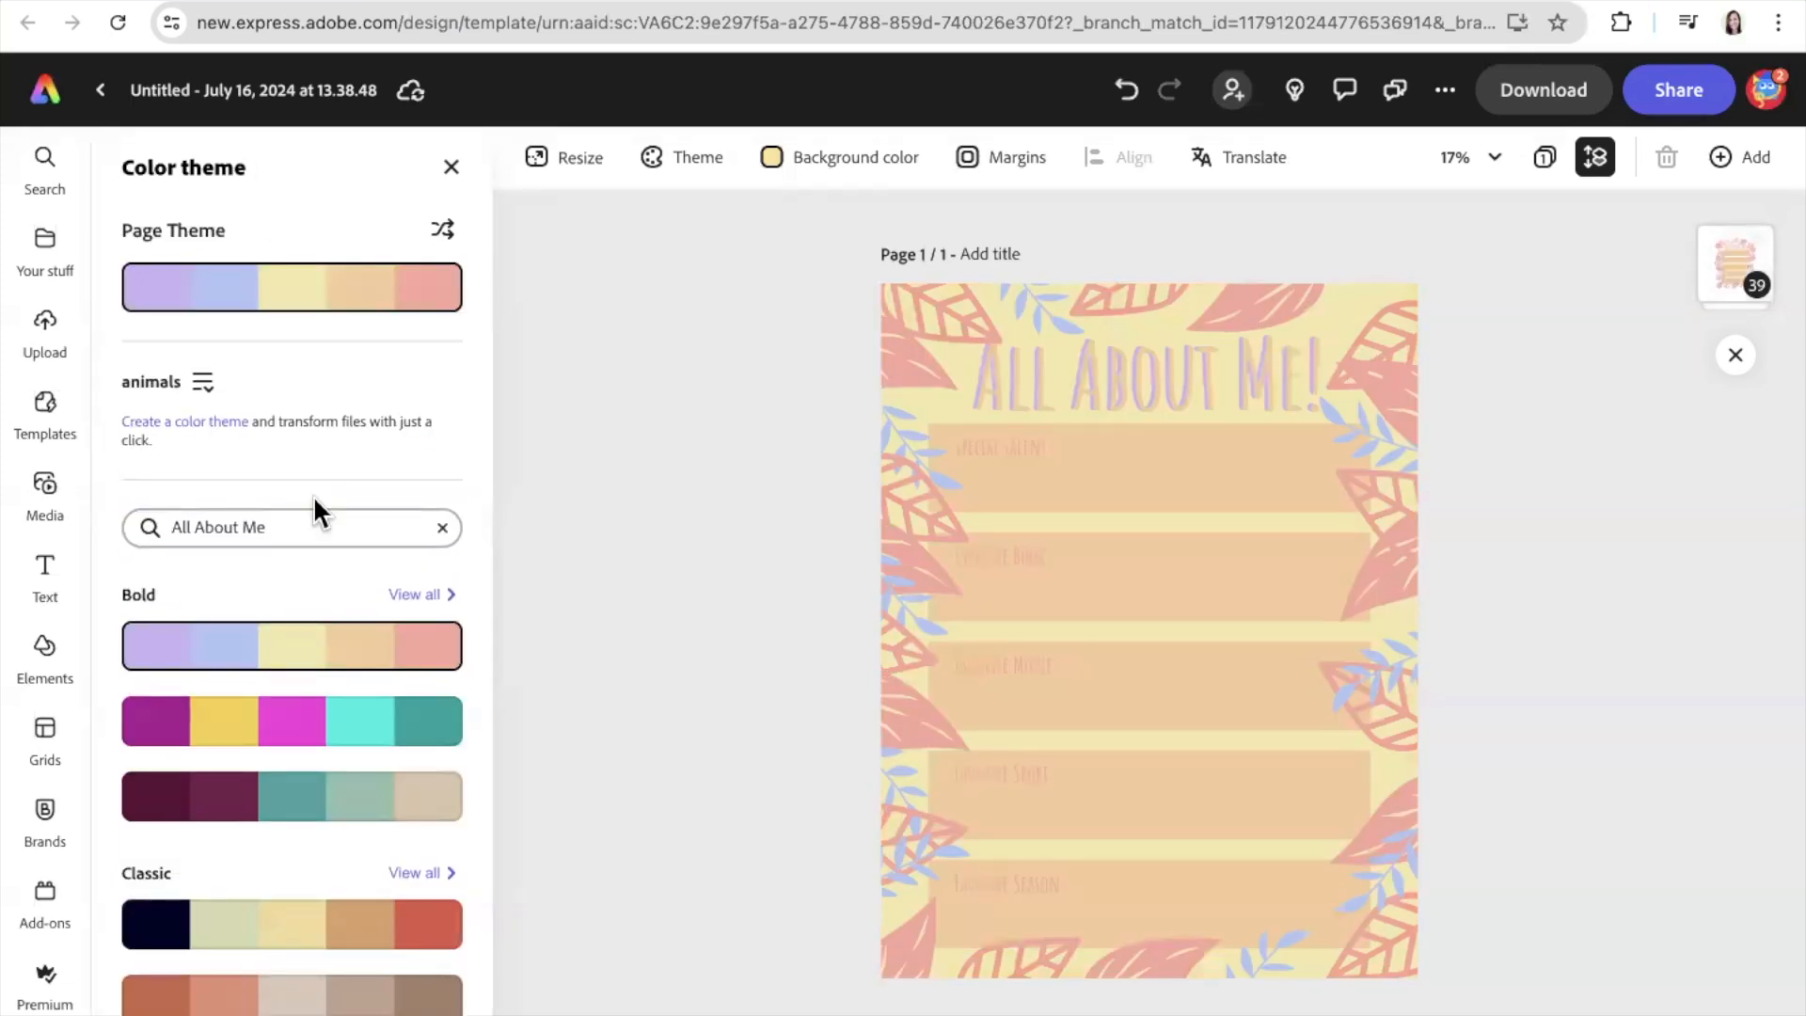
click(284, 745)
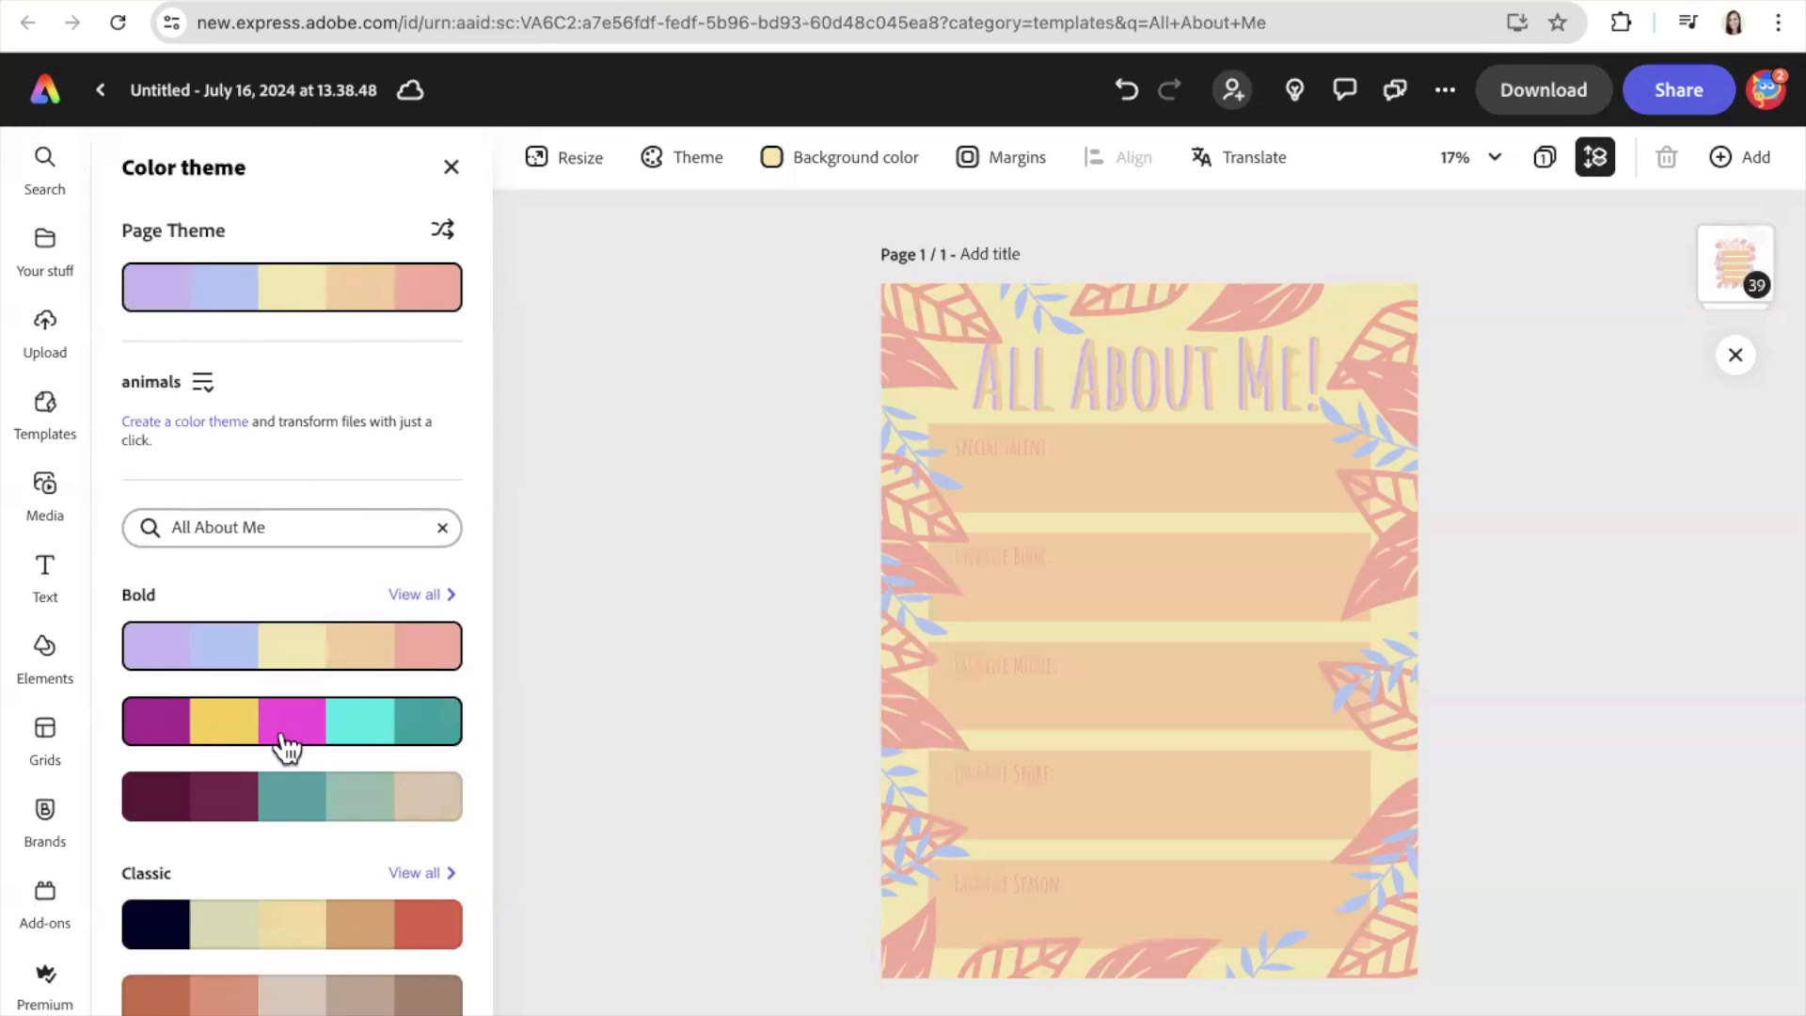
click(278, 798)
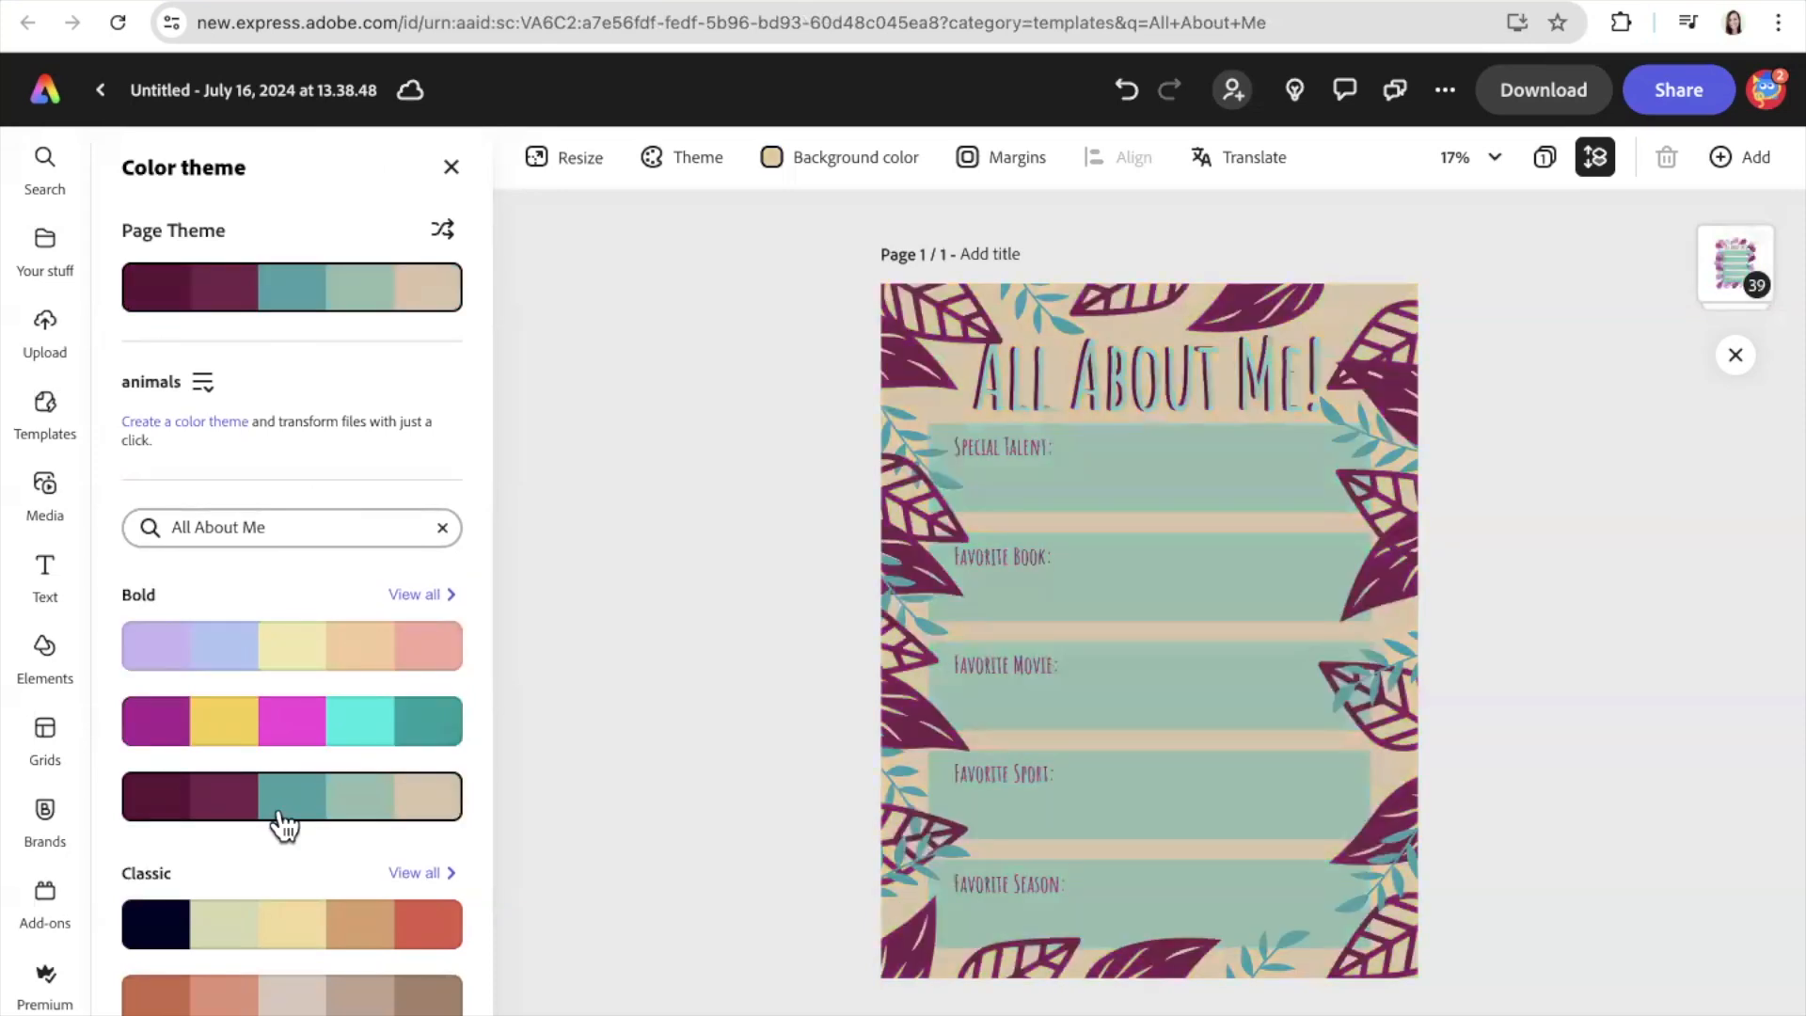
Step: Undo all color theme changes on the worksheet and close the theme settings
click(1128, 91)
click(1139, 93)
click(1140, 92)
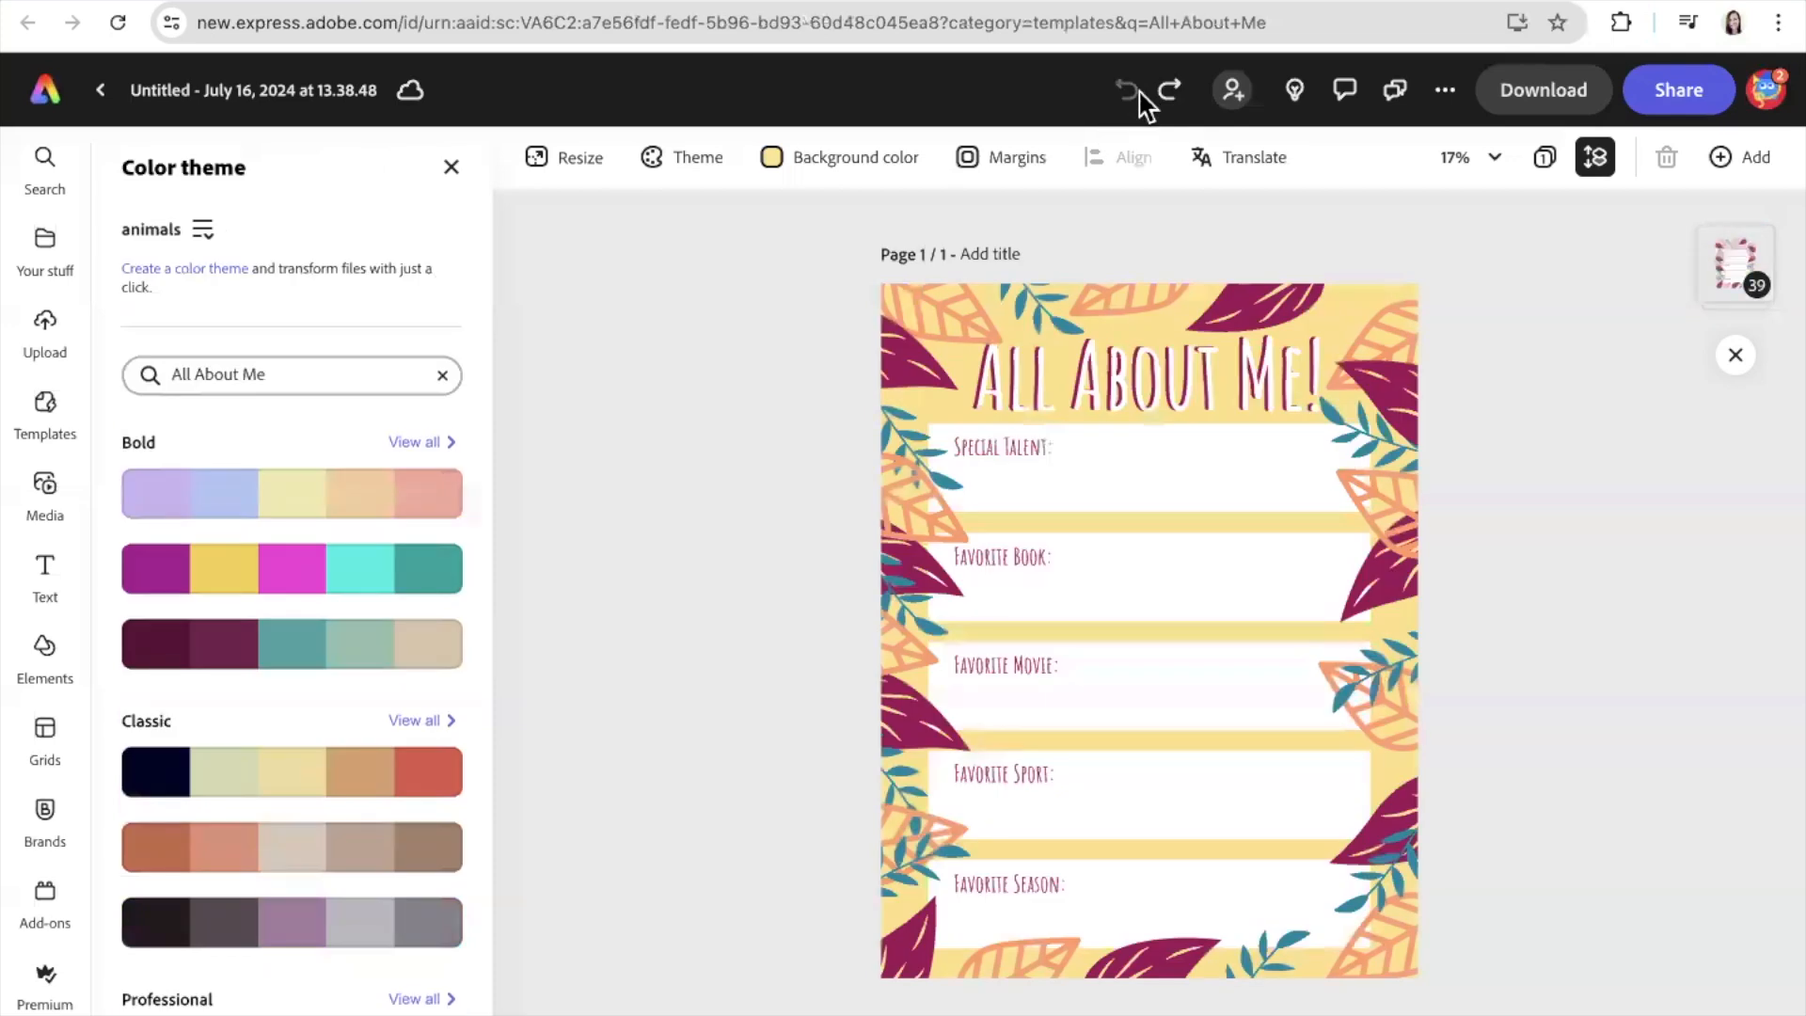
click(451, 168)
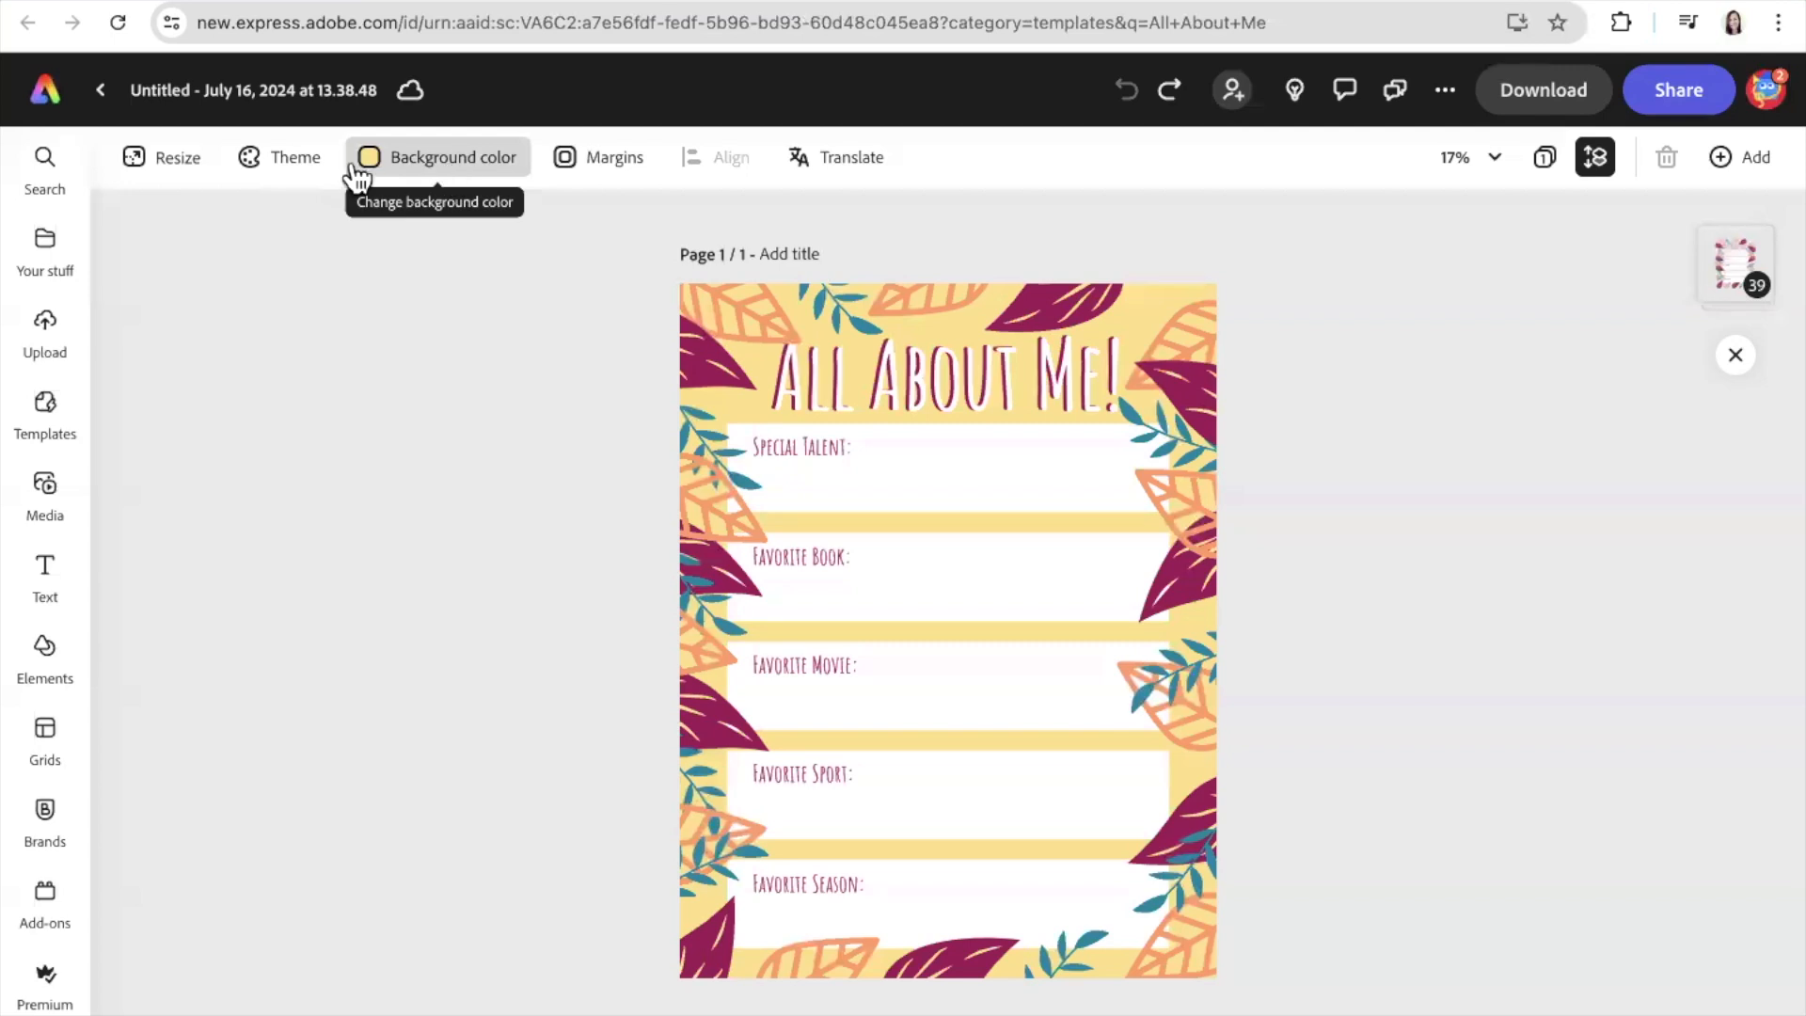
Step: Look through the resize options for the worksheet, from custom dimensions to recommended and social media formats, and close them
click(160, 161)
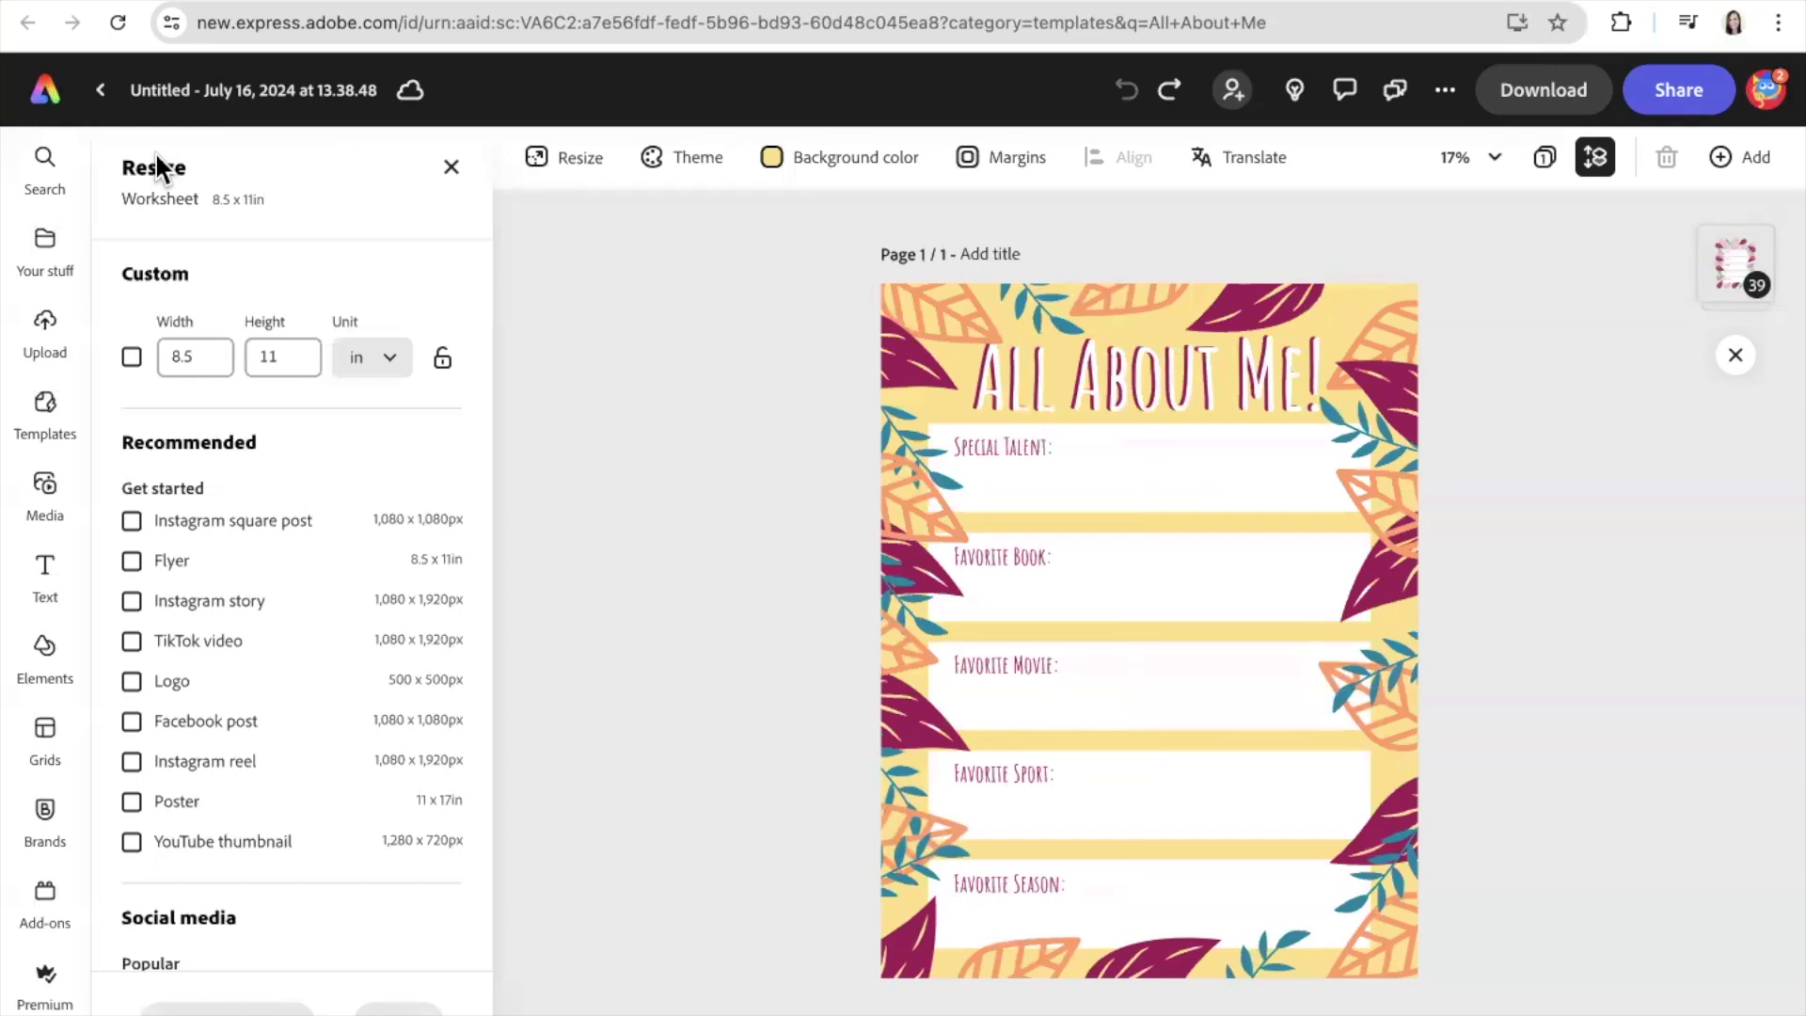
scroll(225, 809, down, 2)
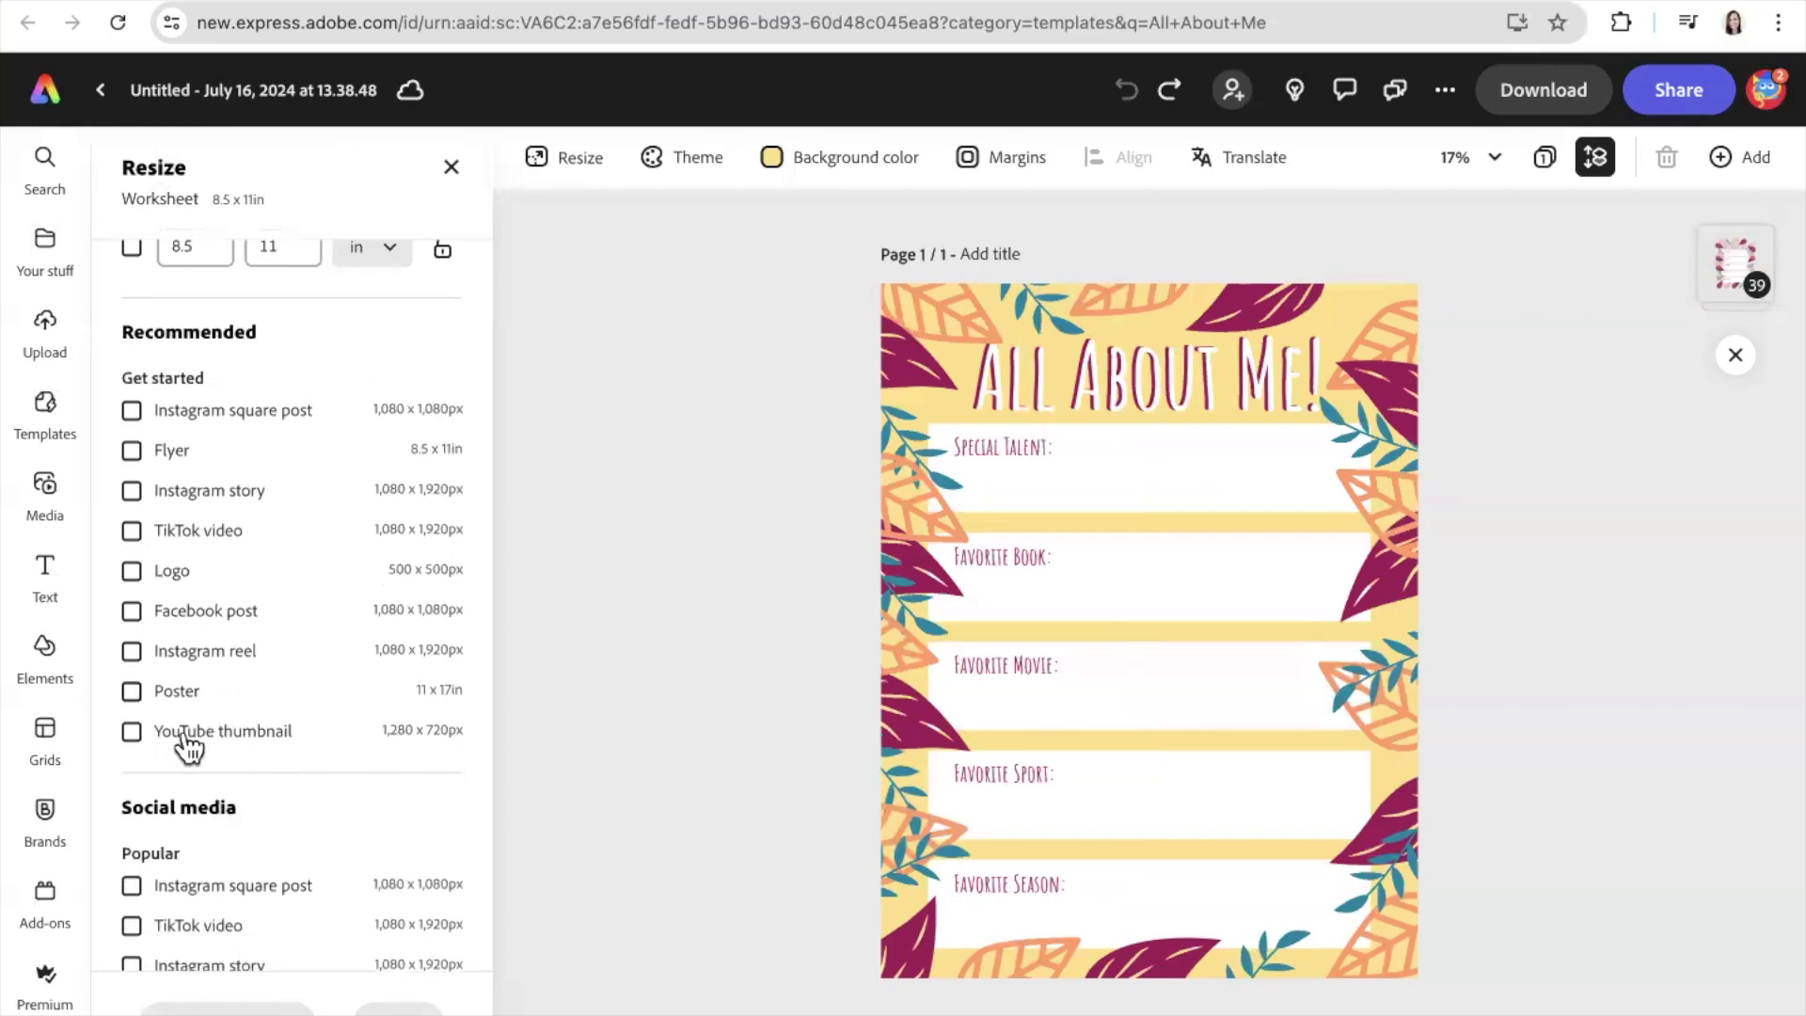
scroll(188, 748, down, 10)
scroll(189, 748, up, 12)
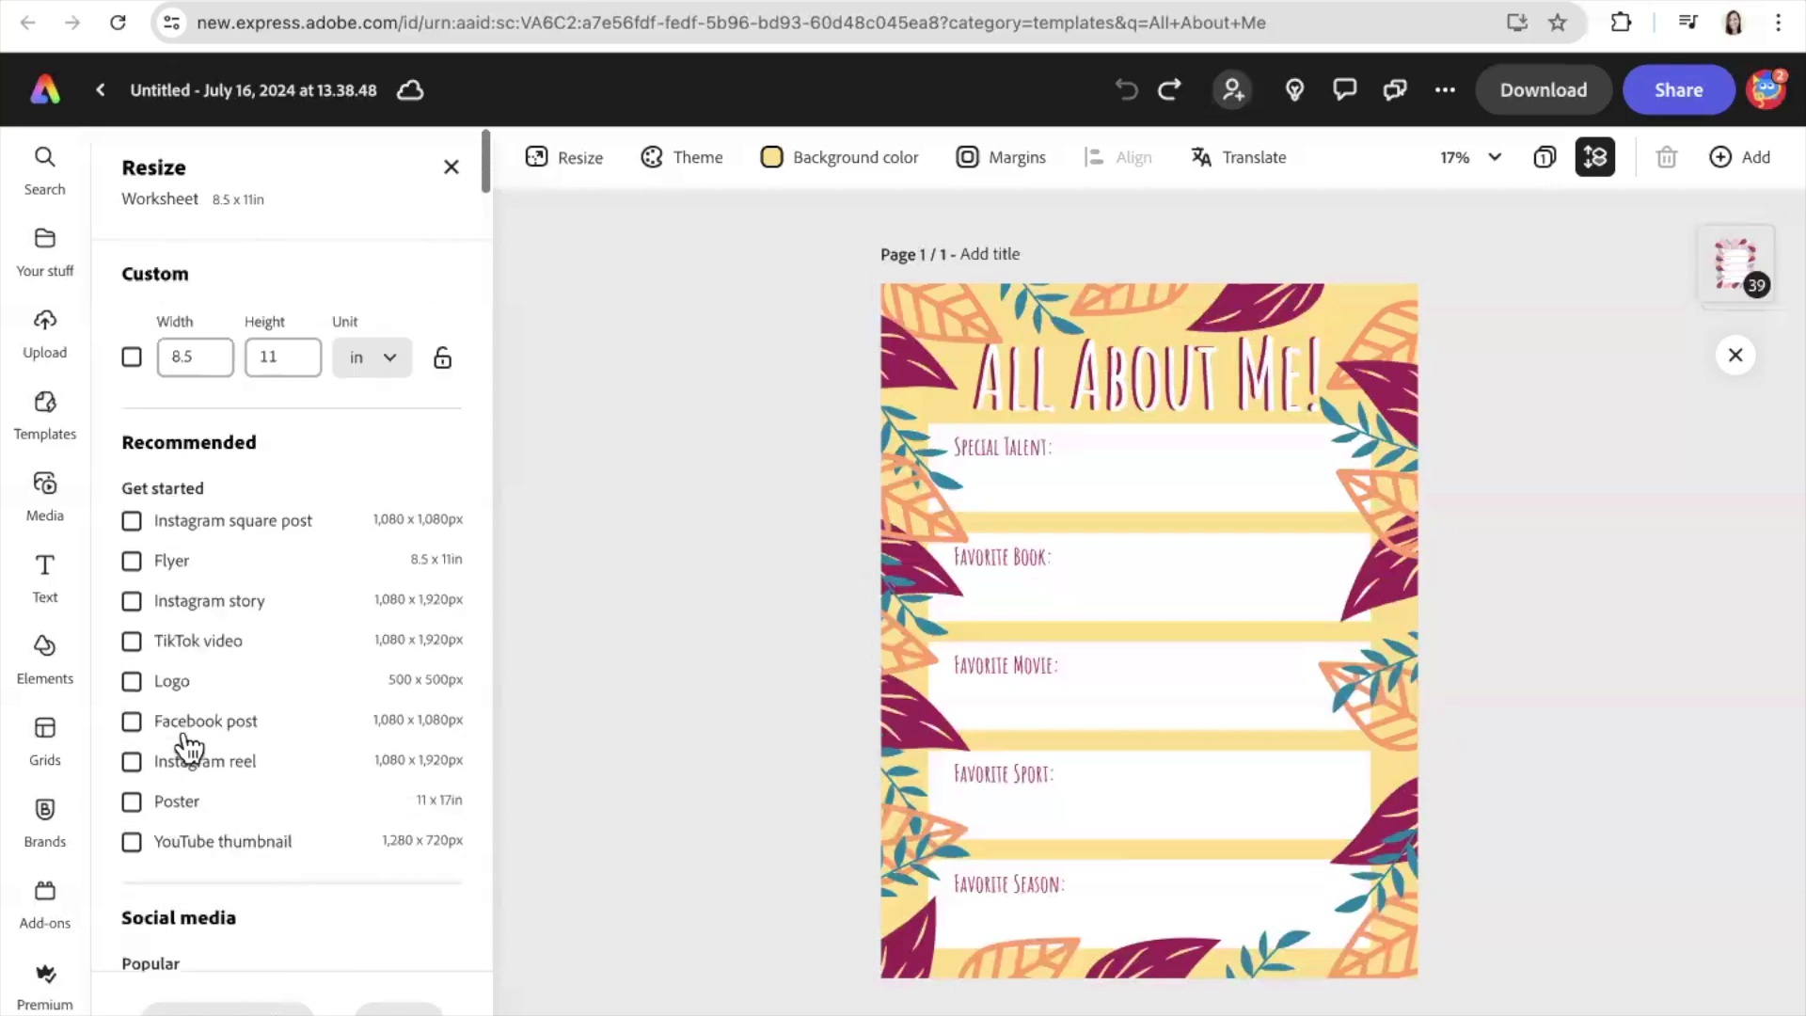
click(451, 169)
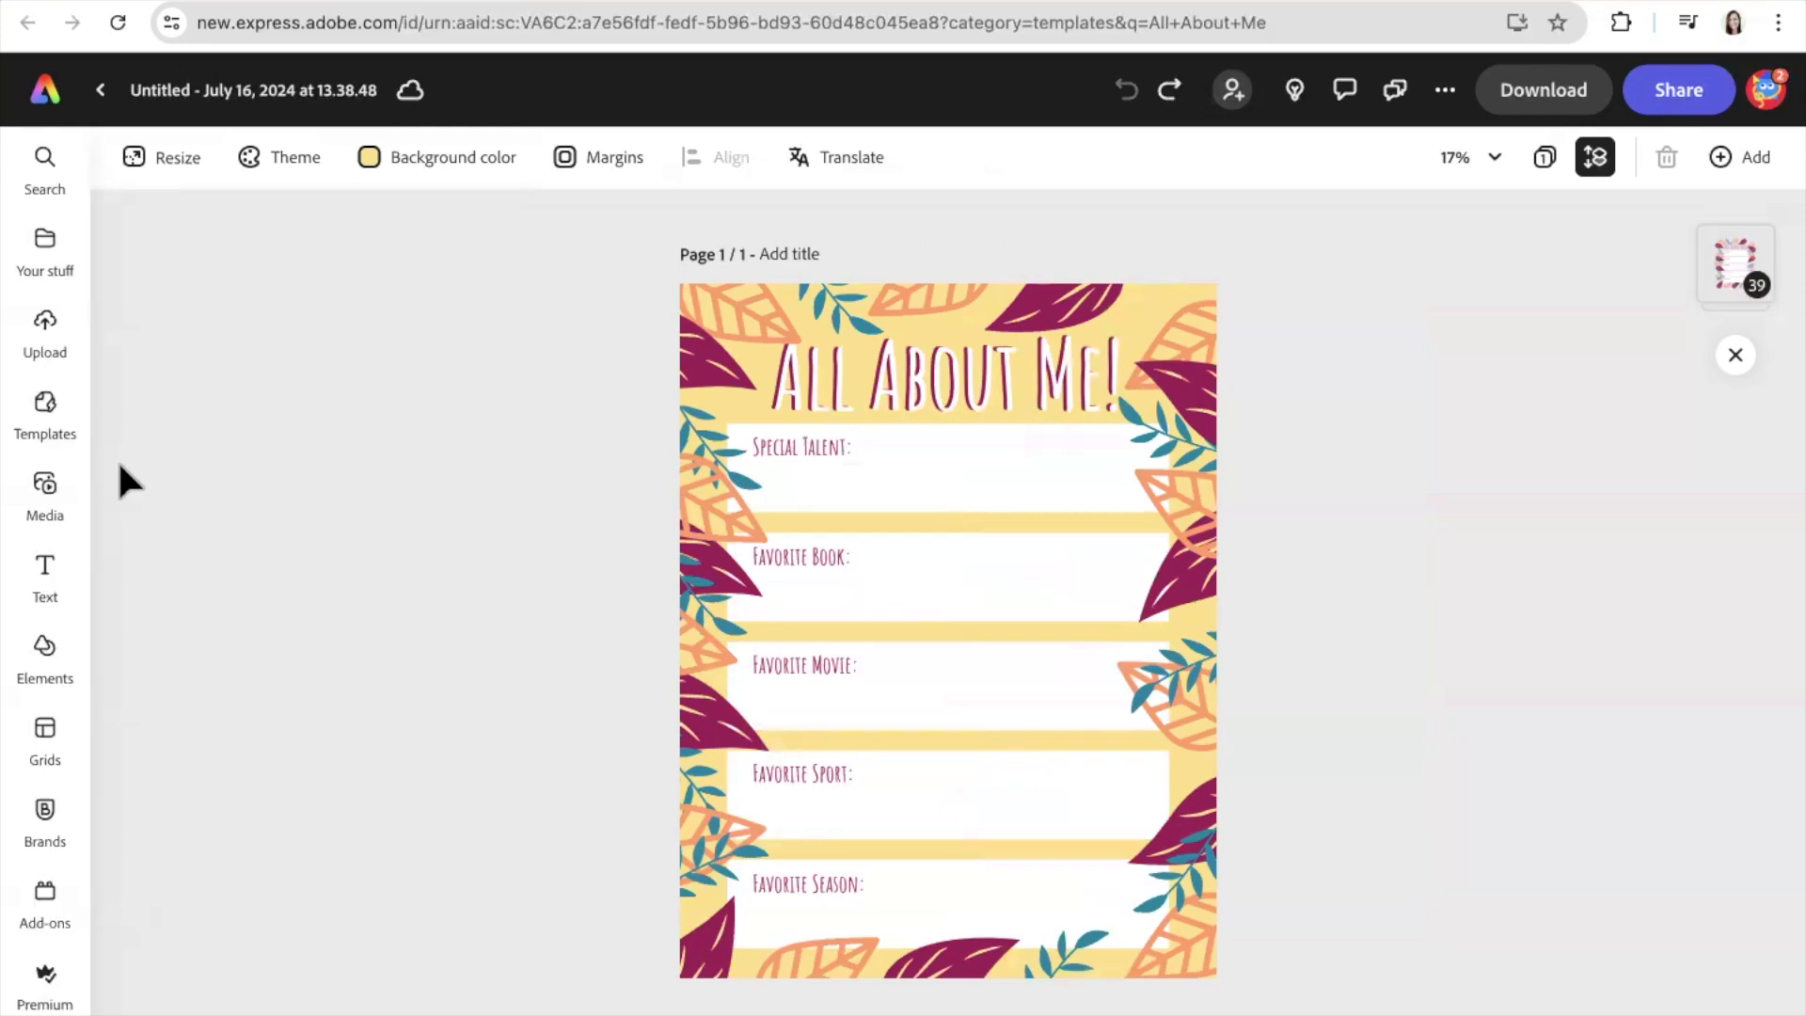
Step: Look through the languages available for translating the worksheet's text, and leave the translation settings without choosing one
click(839, 160)
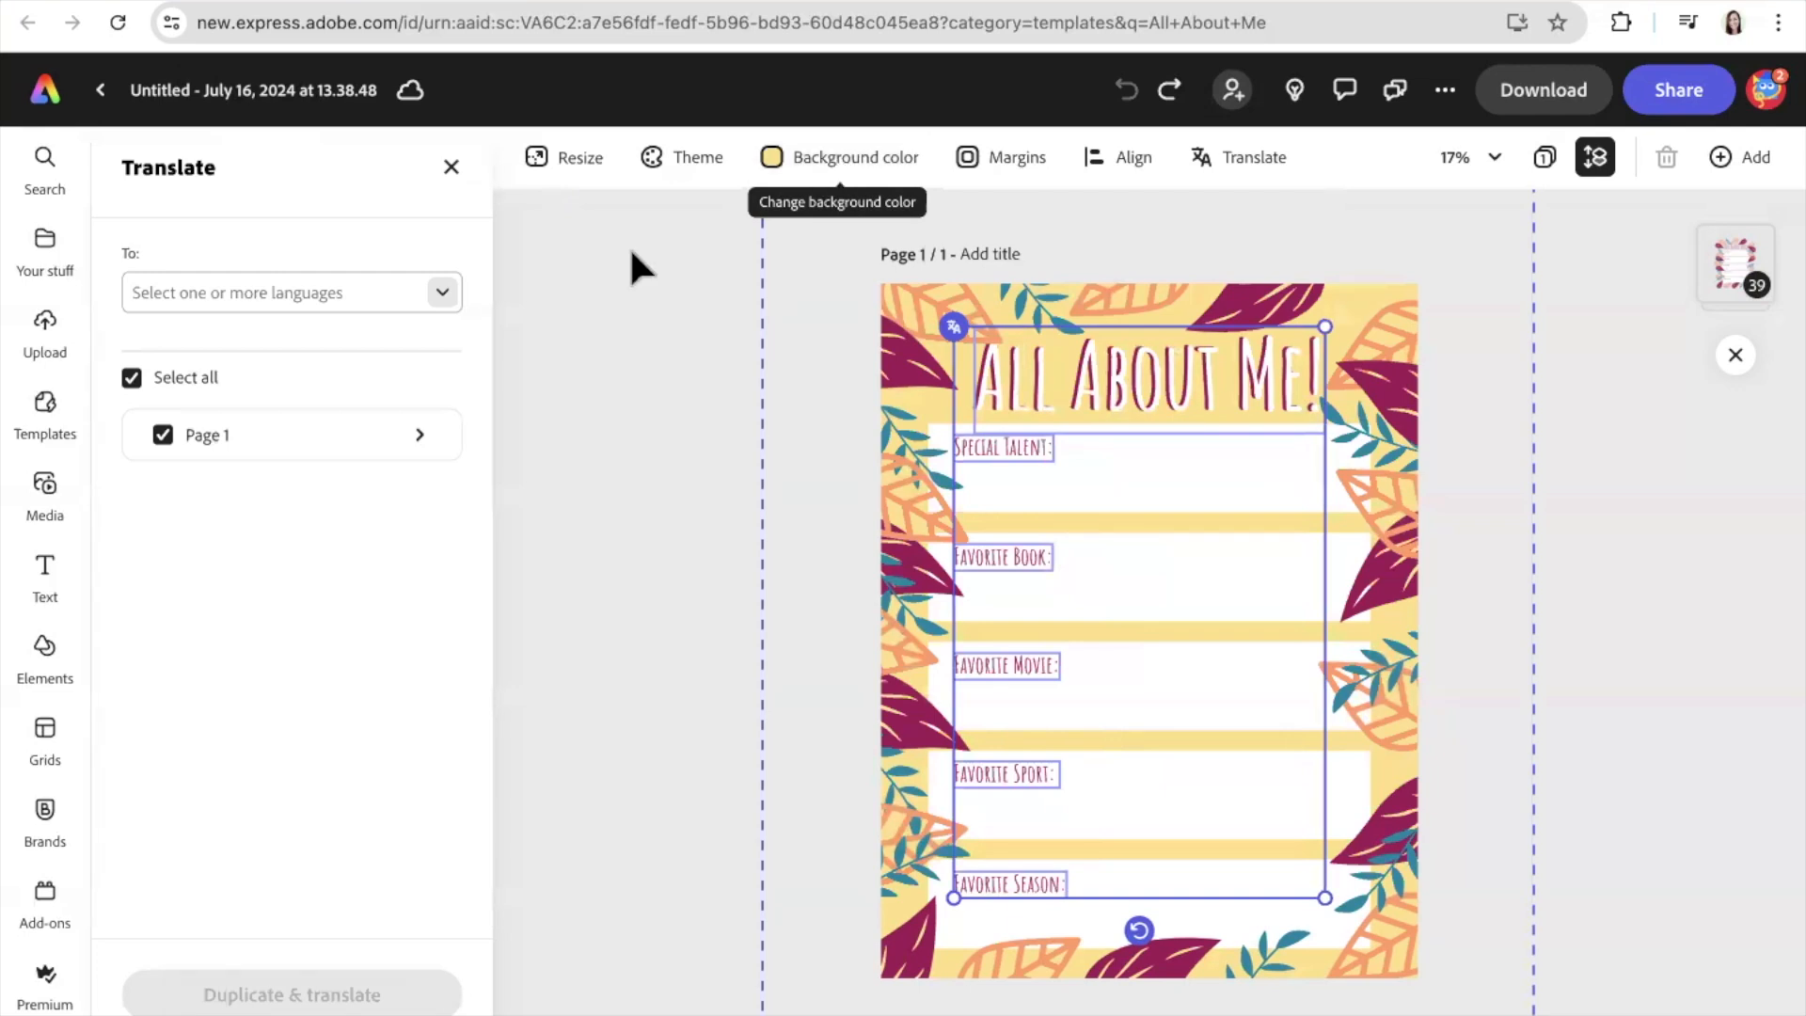
click(441, 296)
scroll(306, 461, down, 10)
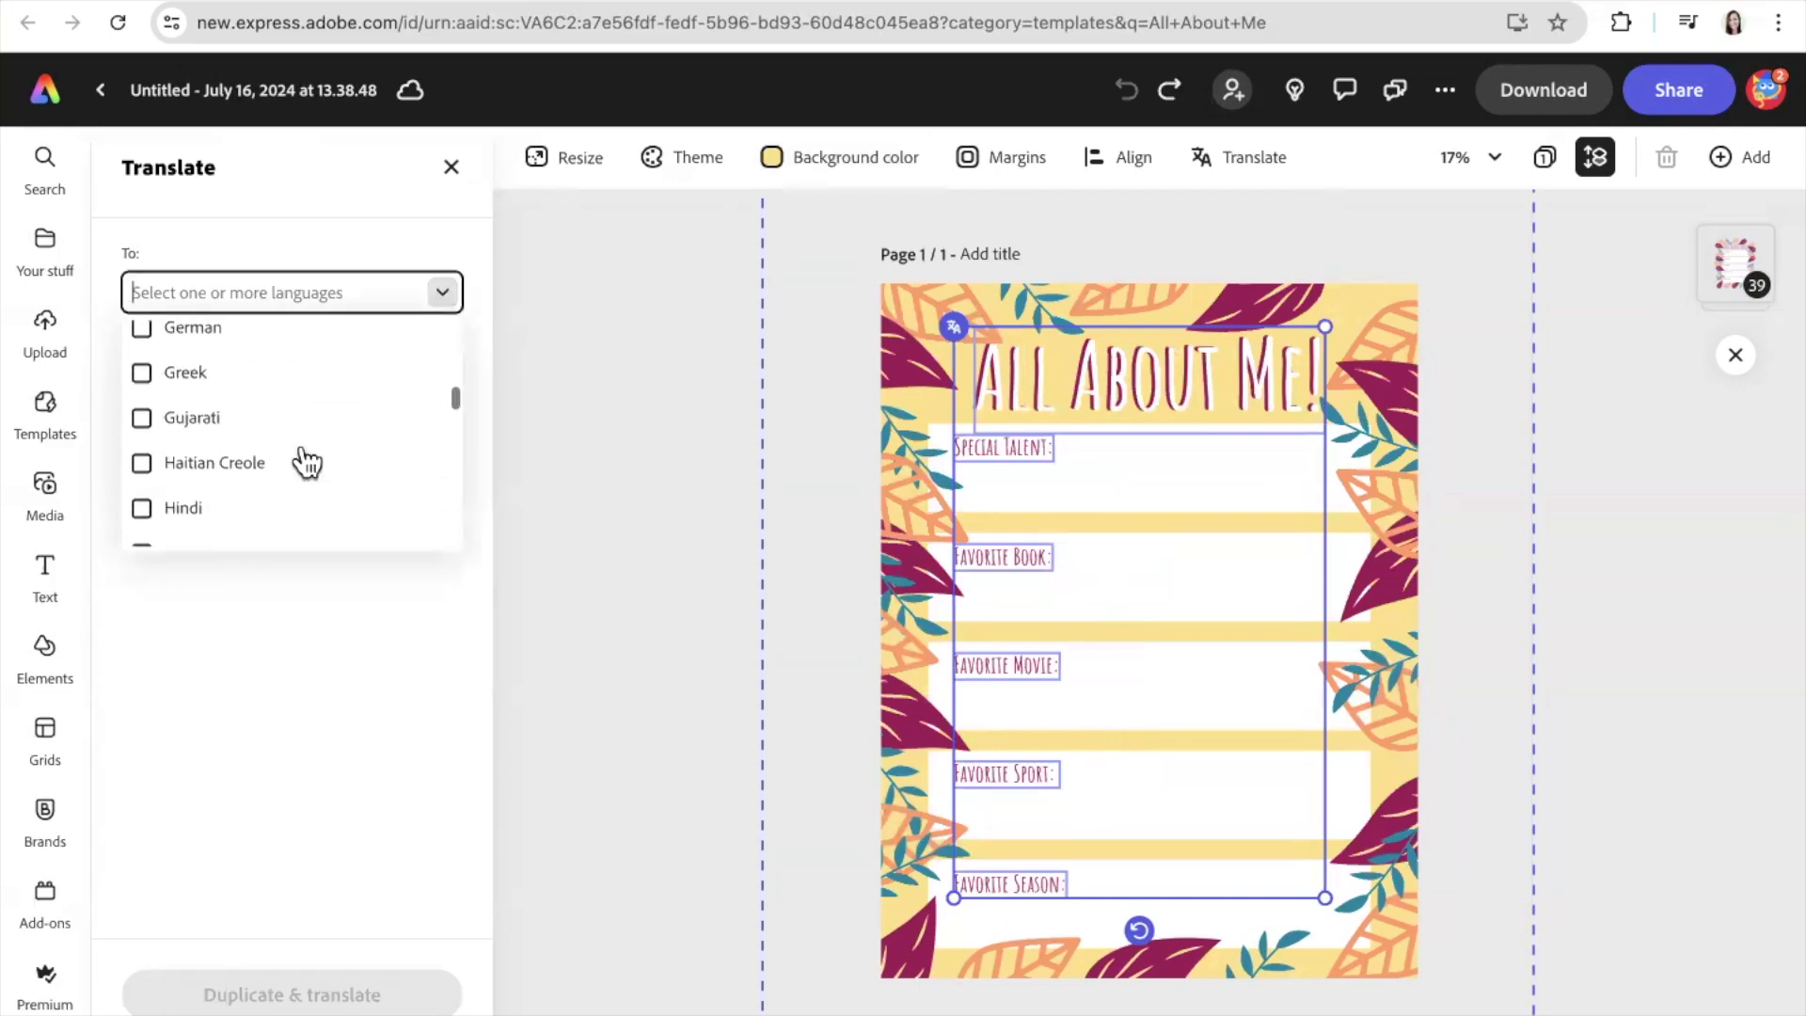
click(684, 311)
click(684, 310)
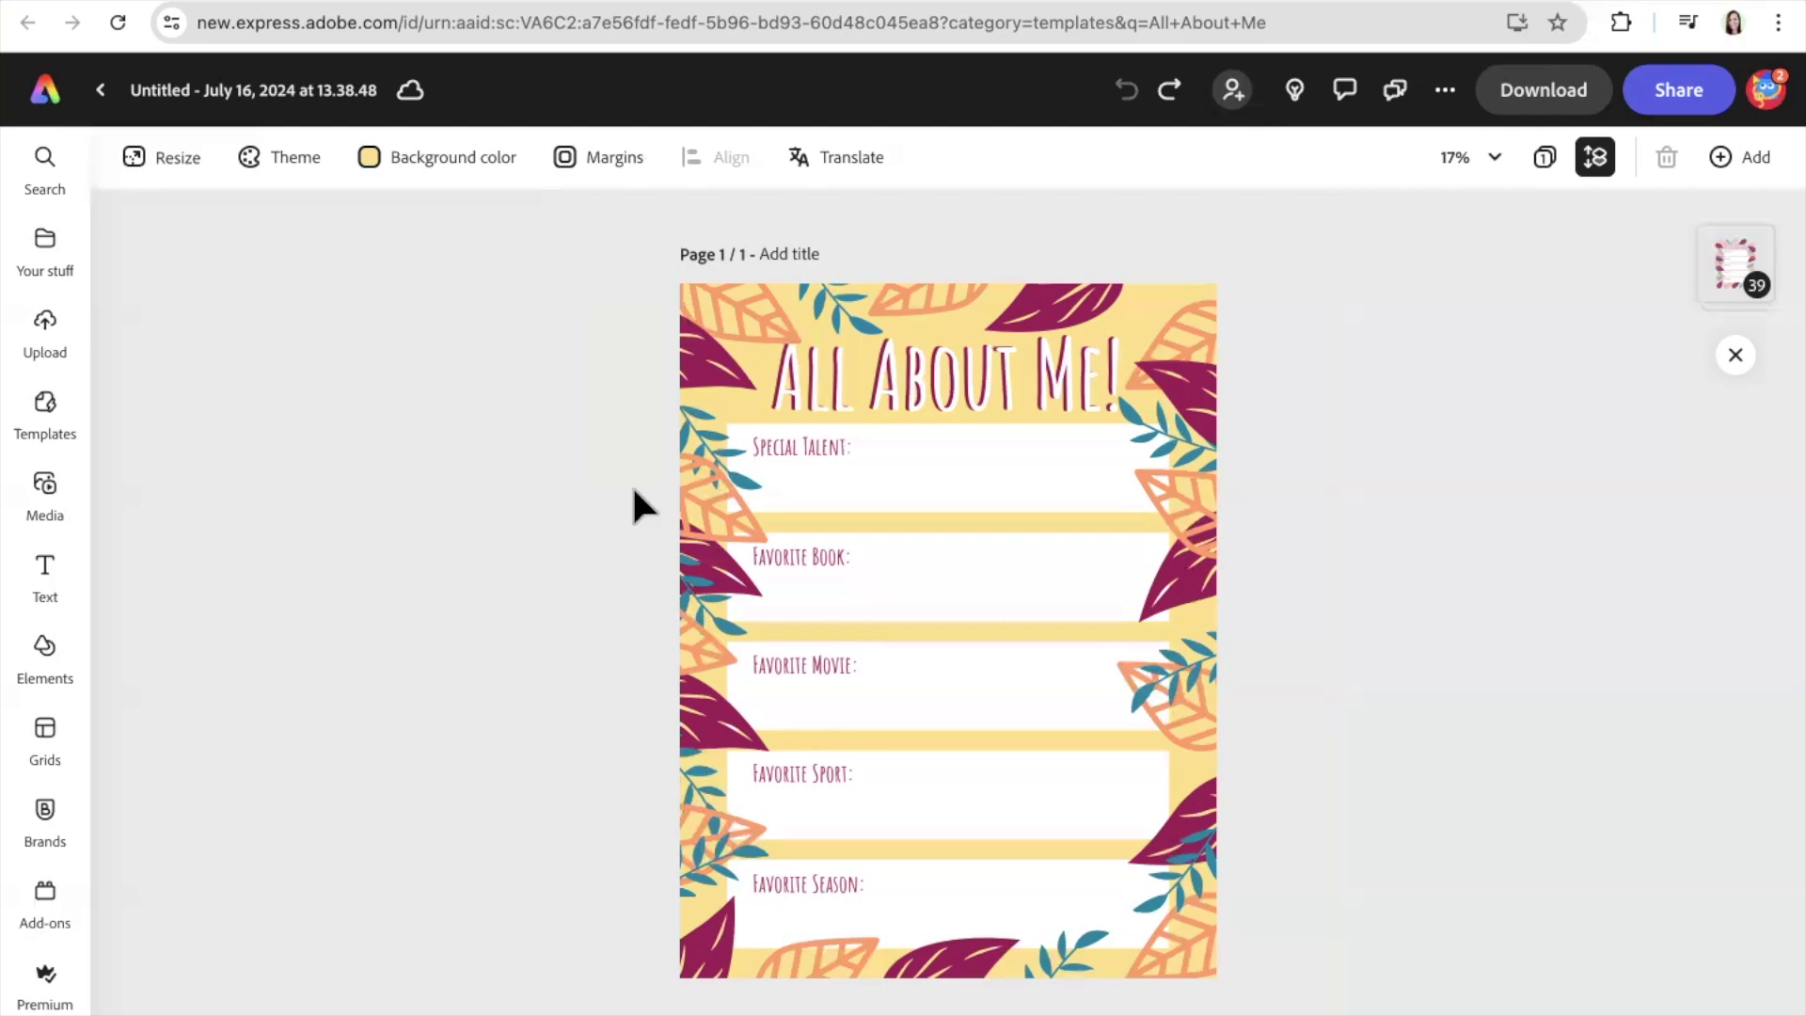
Step: Restyle the worksheet with a mint green background, muted teal answer boxes, pink and gray leaves, and a decorative title font
key(ctrl+shift+z)
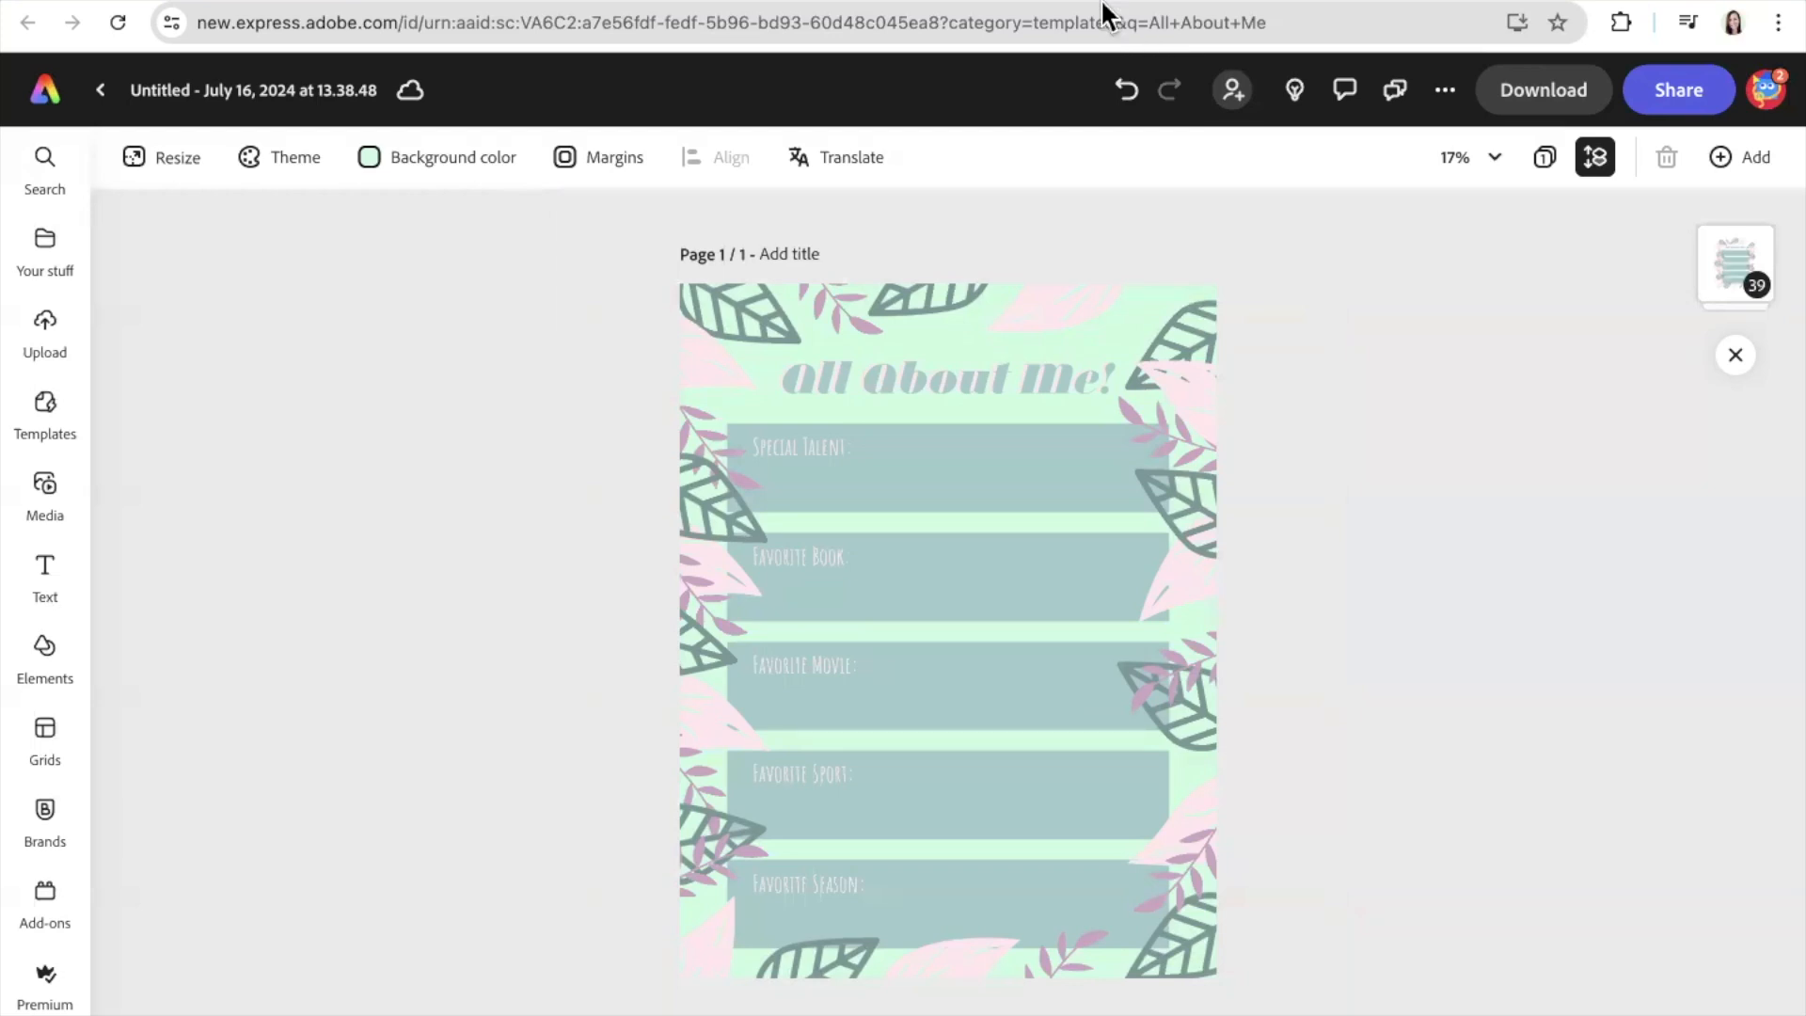
Step: Switch to the presentation slides and go through the remix, template web page, and badge and certificate instructions
click(222, 0)
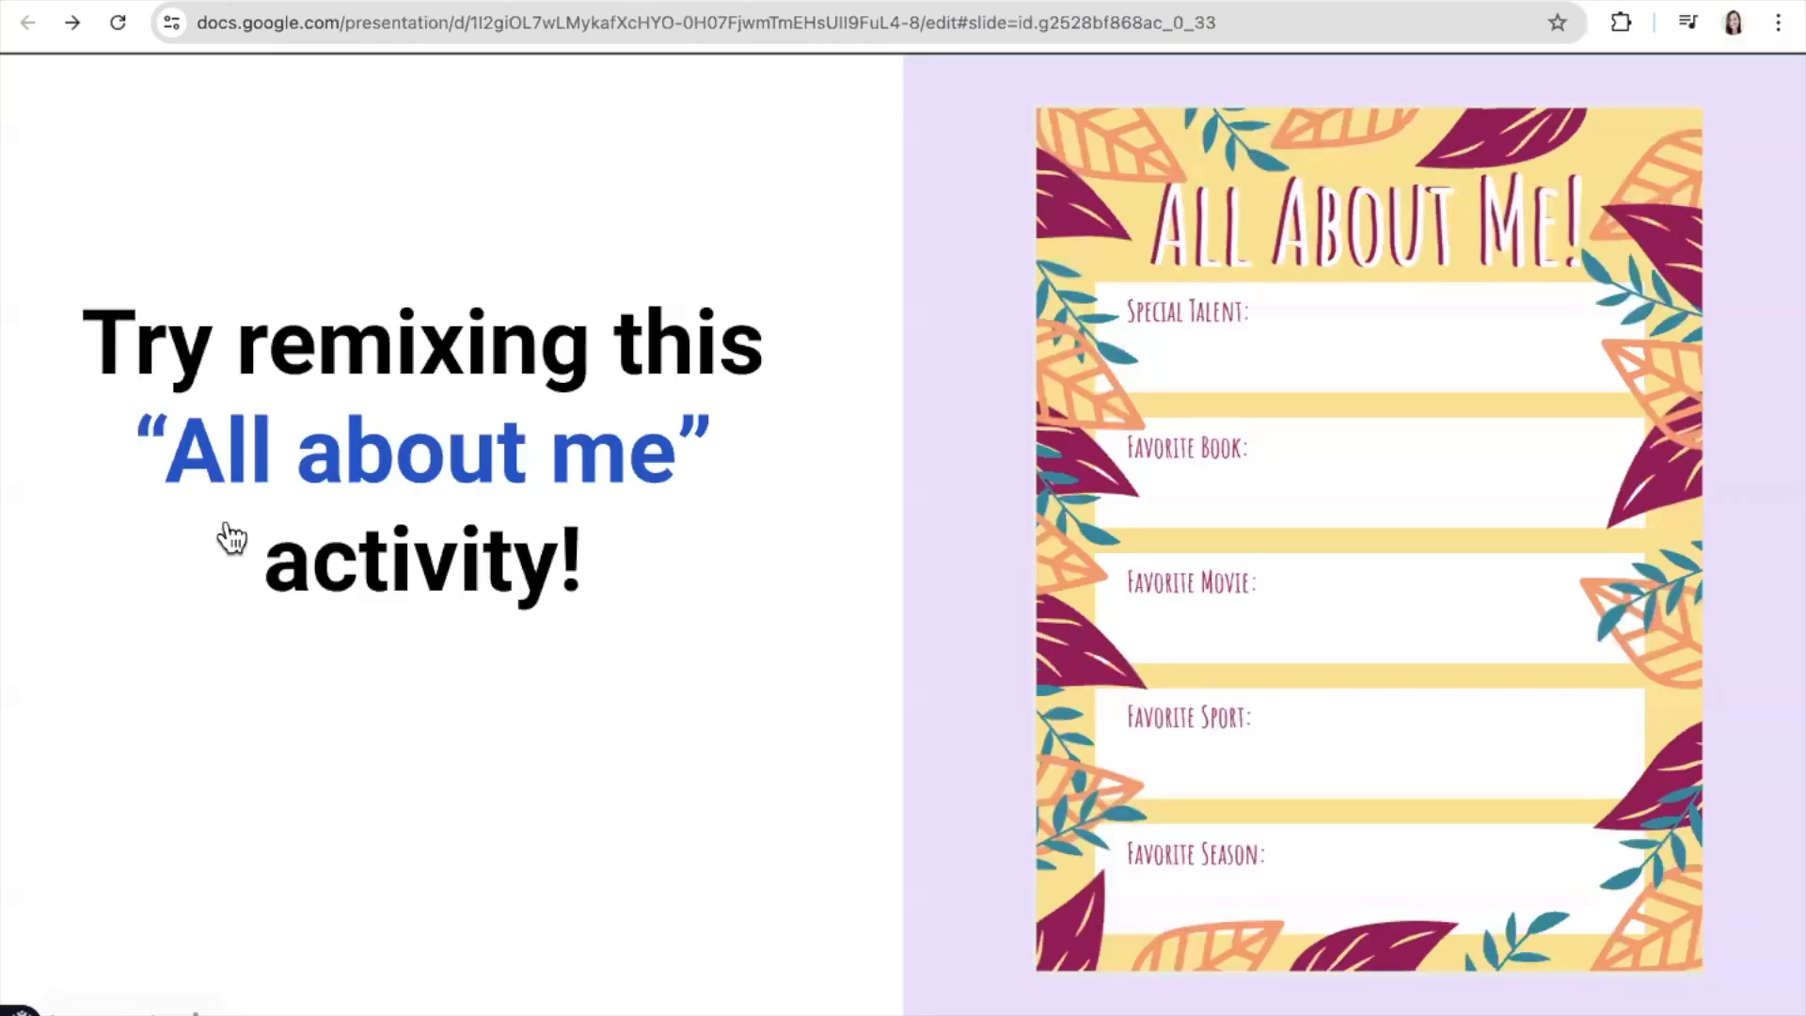
click(237, 875)
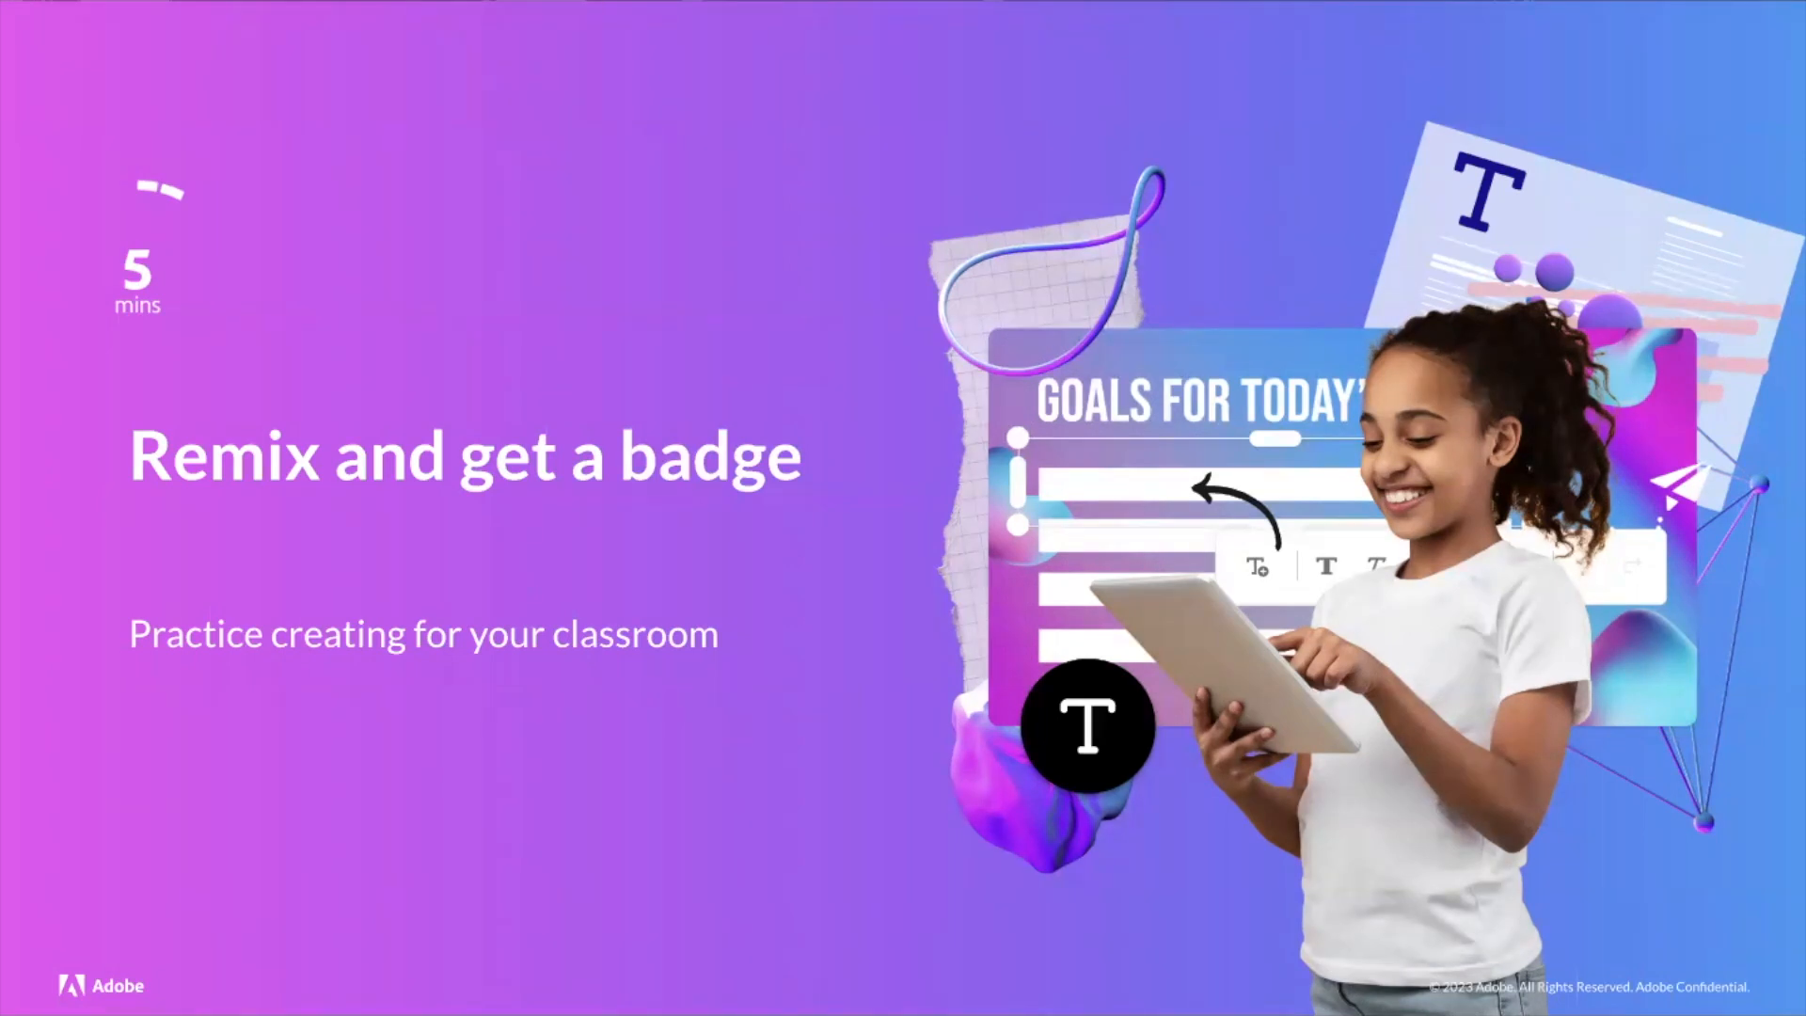
key(Right)
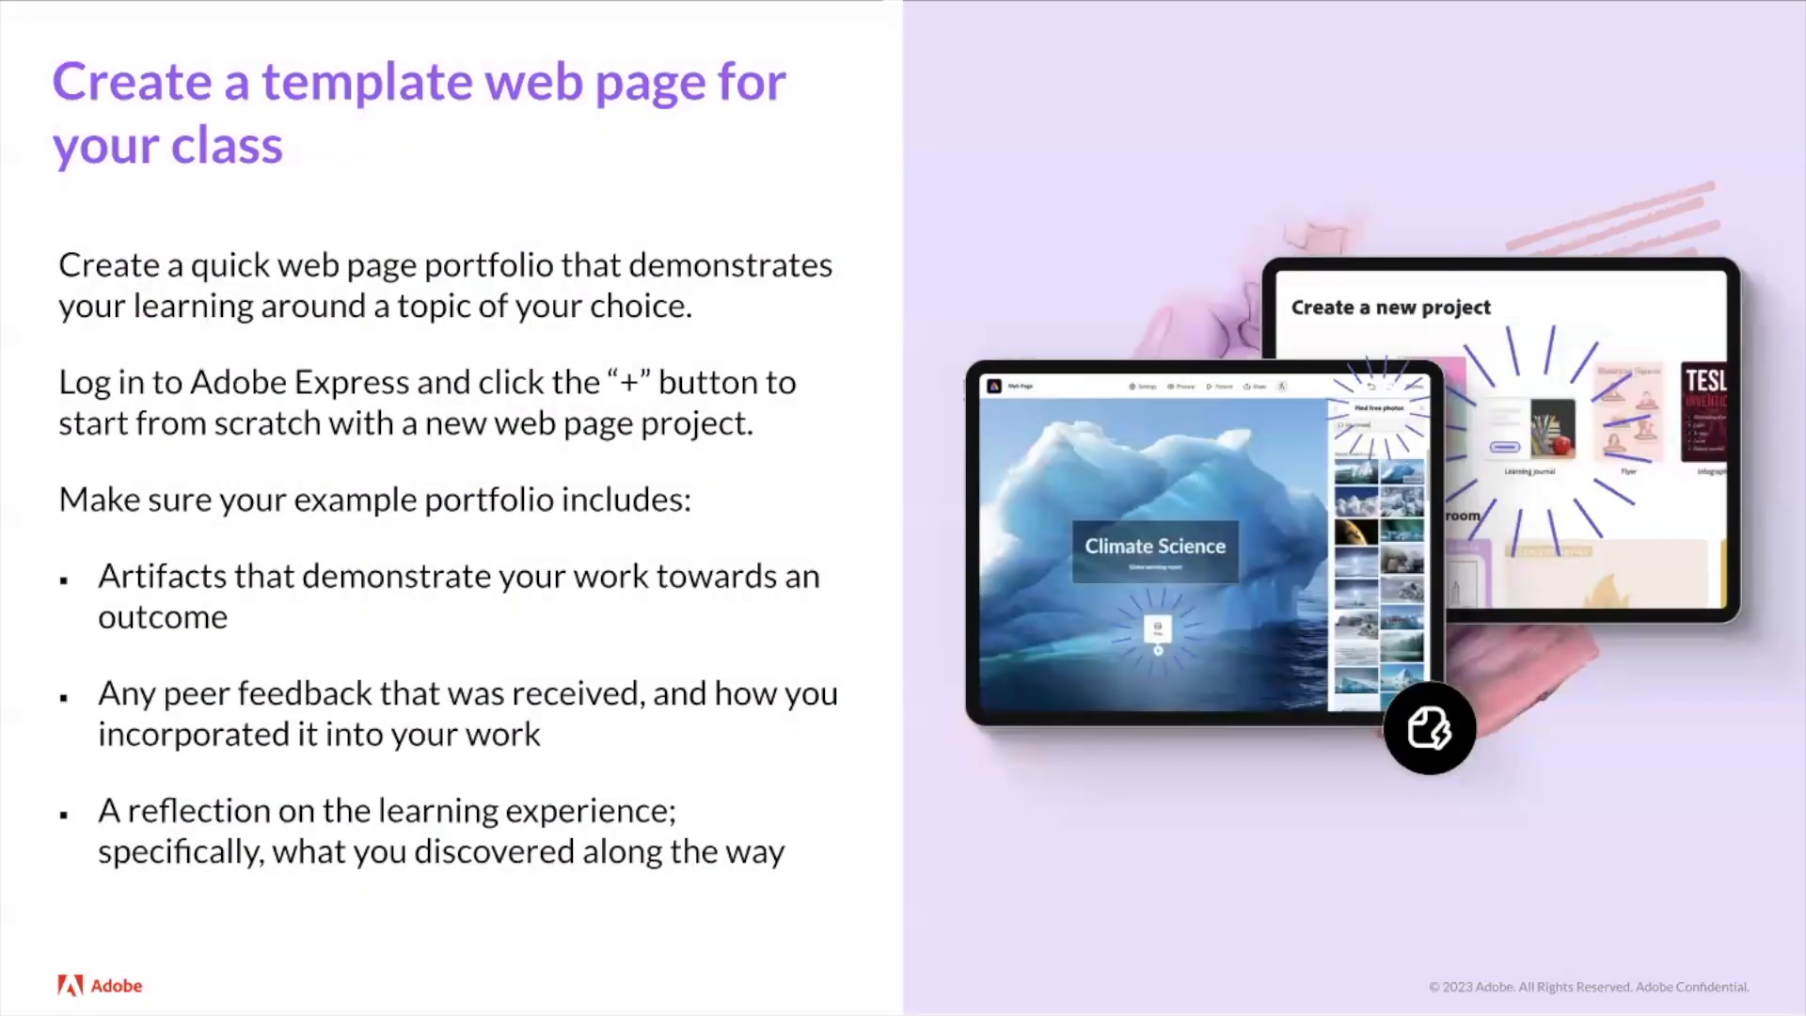
key(Right)
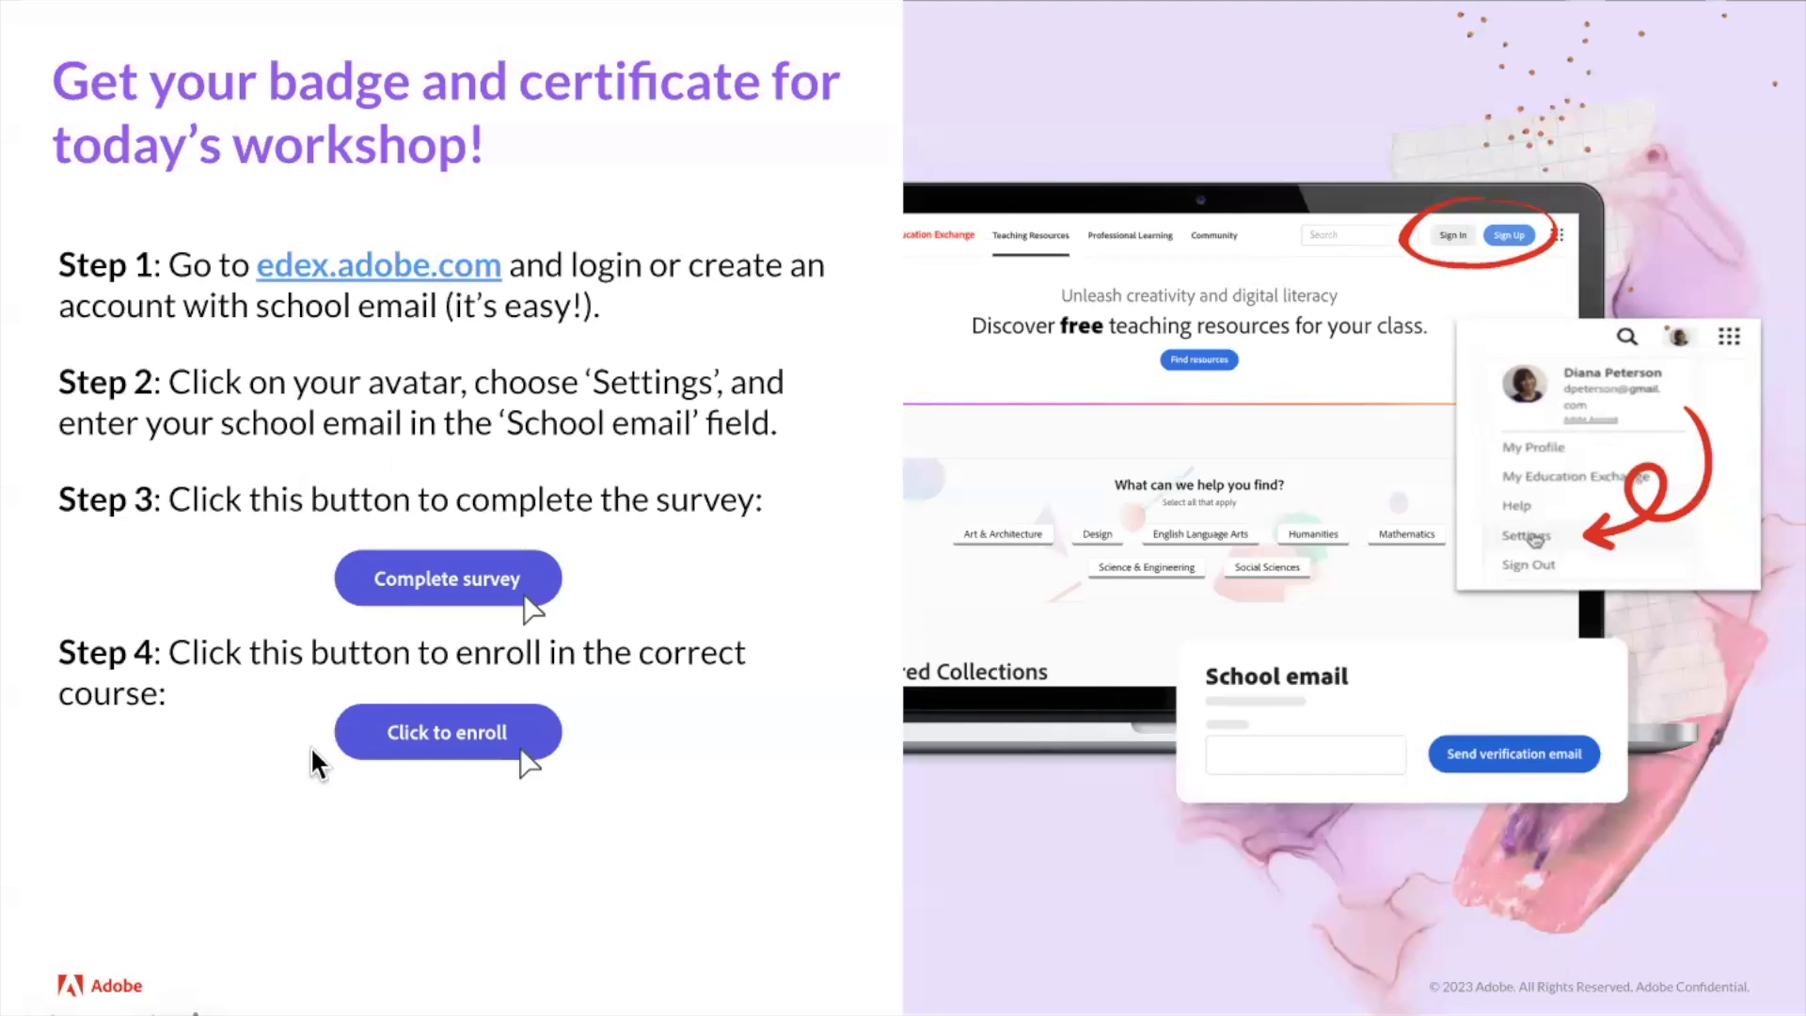
key(Right)
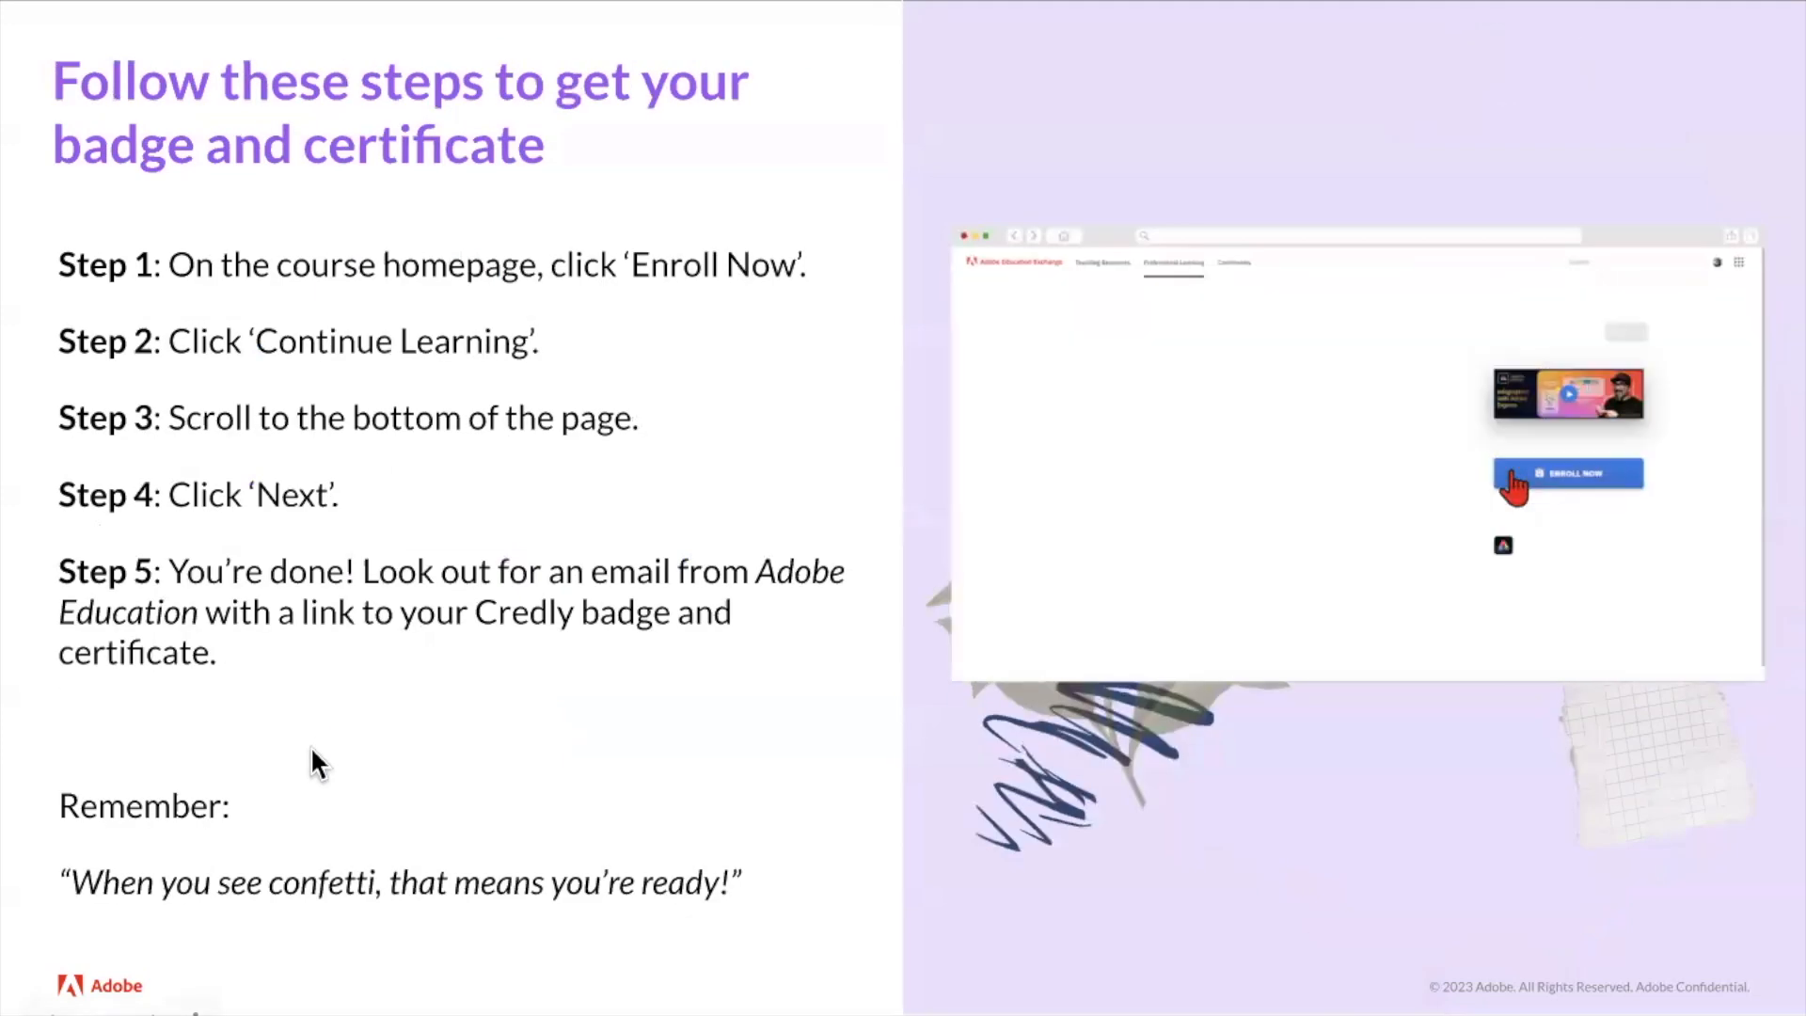